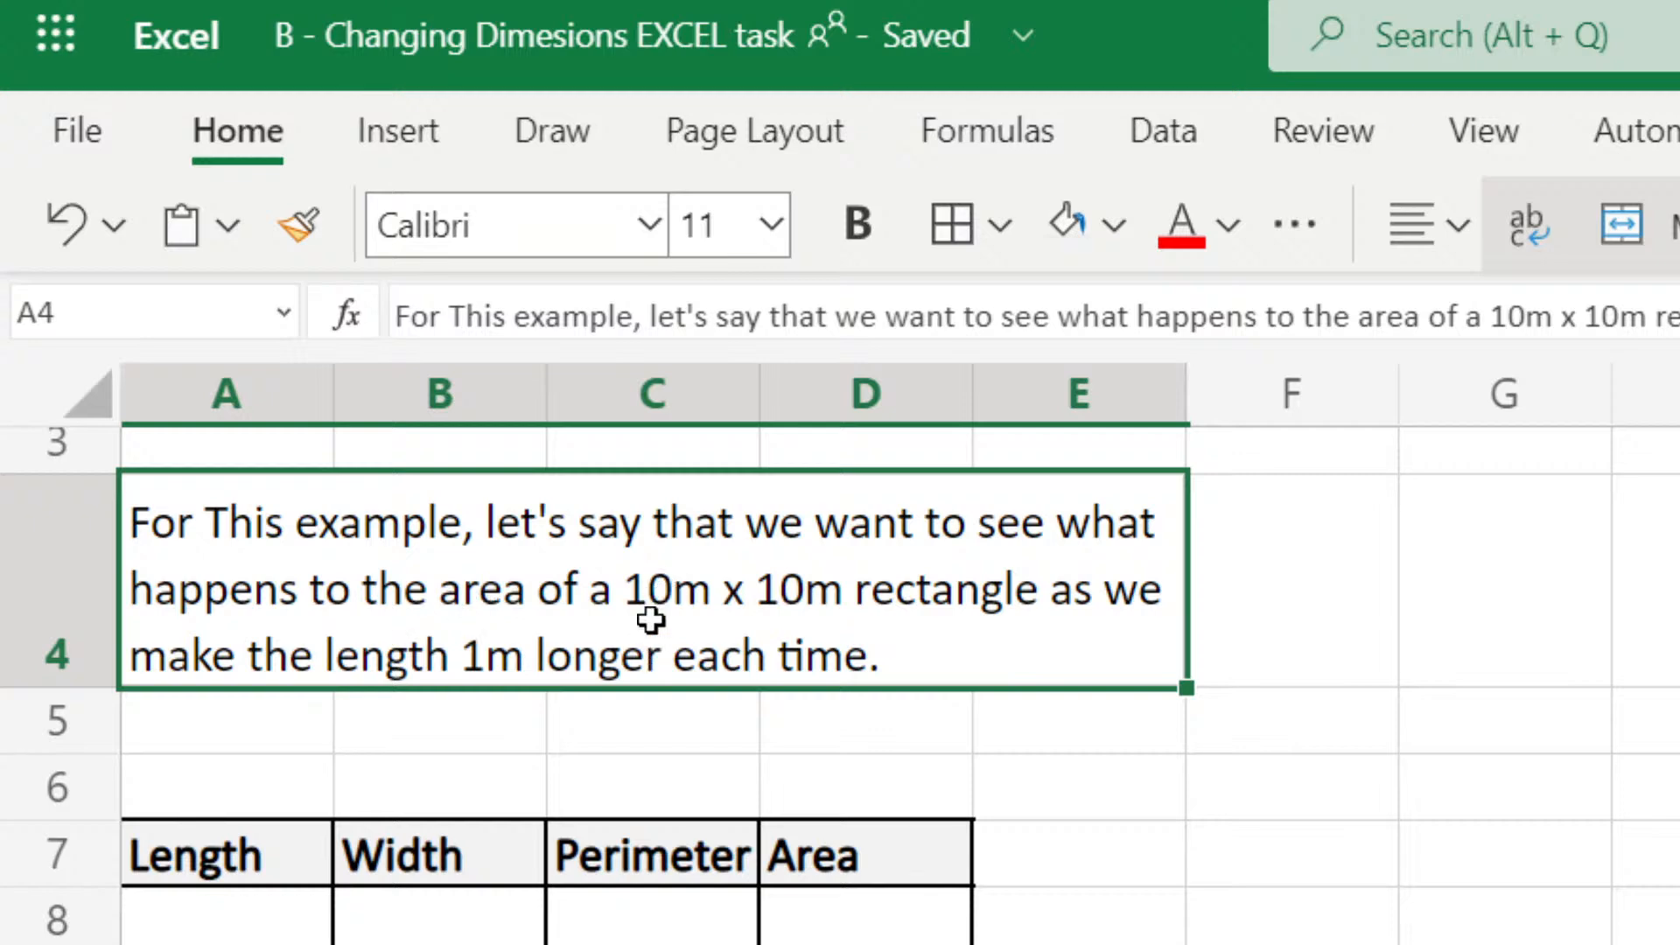
Step: Enter 10 as the length in A8 and 10 as the width in B8
scroll(626, 622, down, 1)
scroll(626, 627, up, 1)
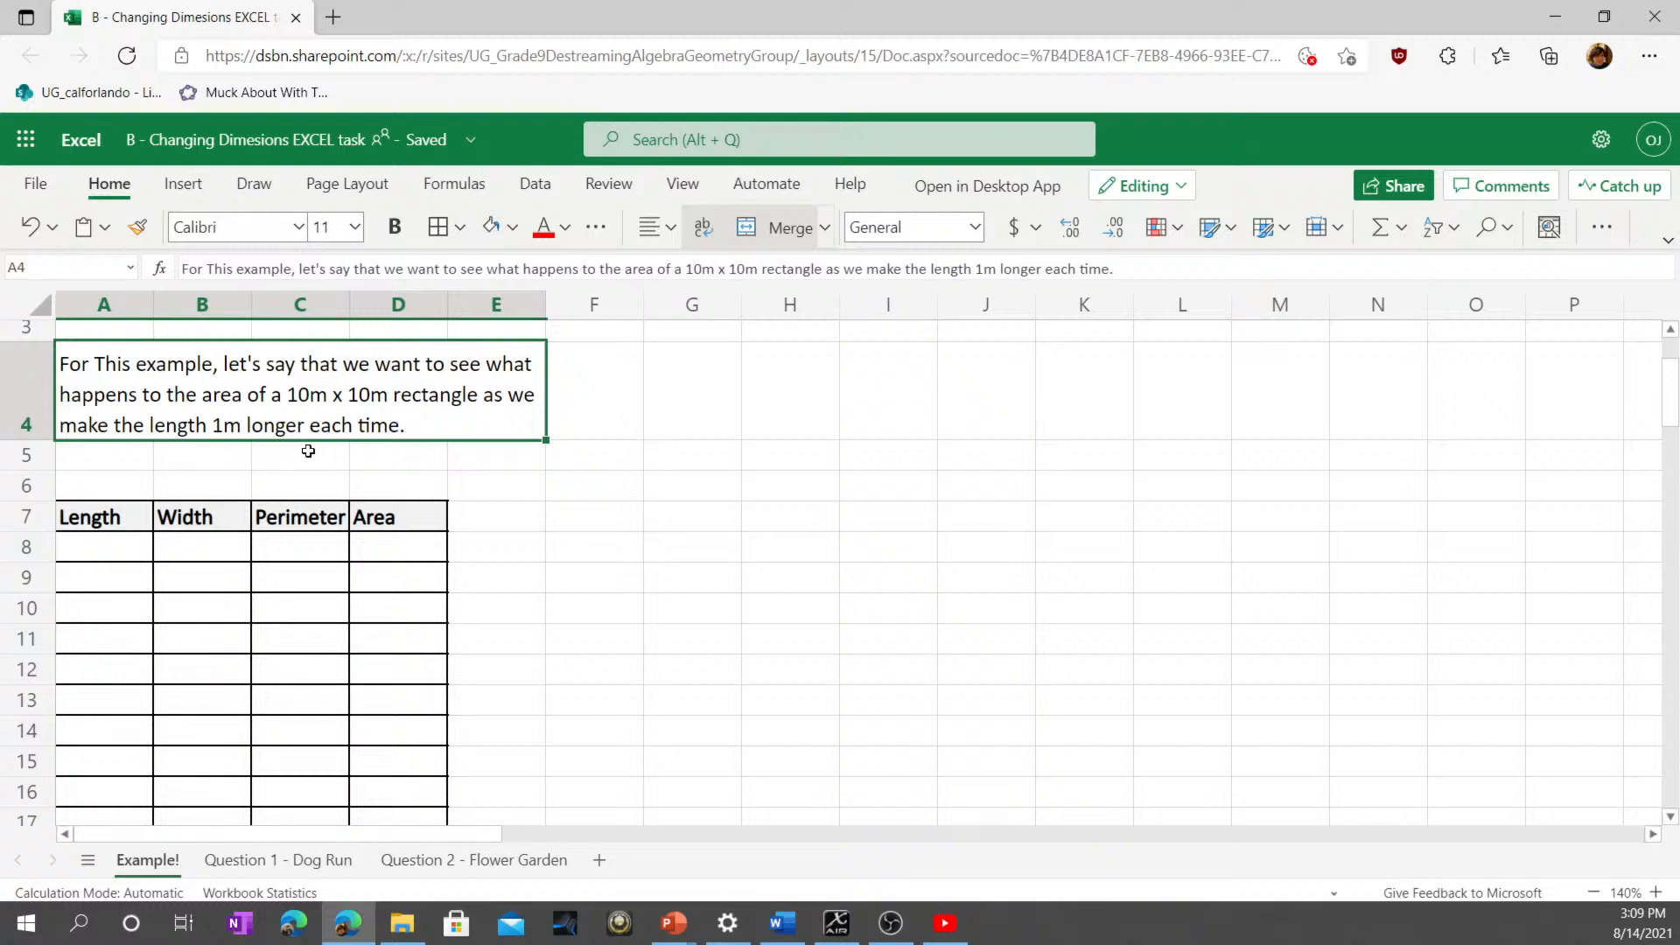
click(138, 544)
text(1)
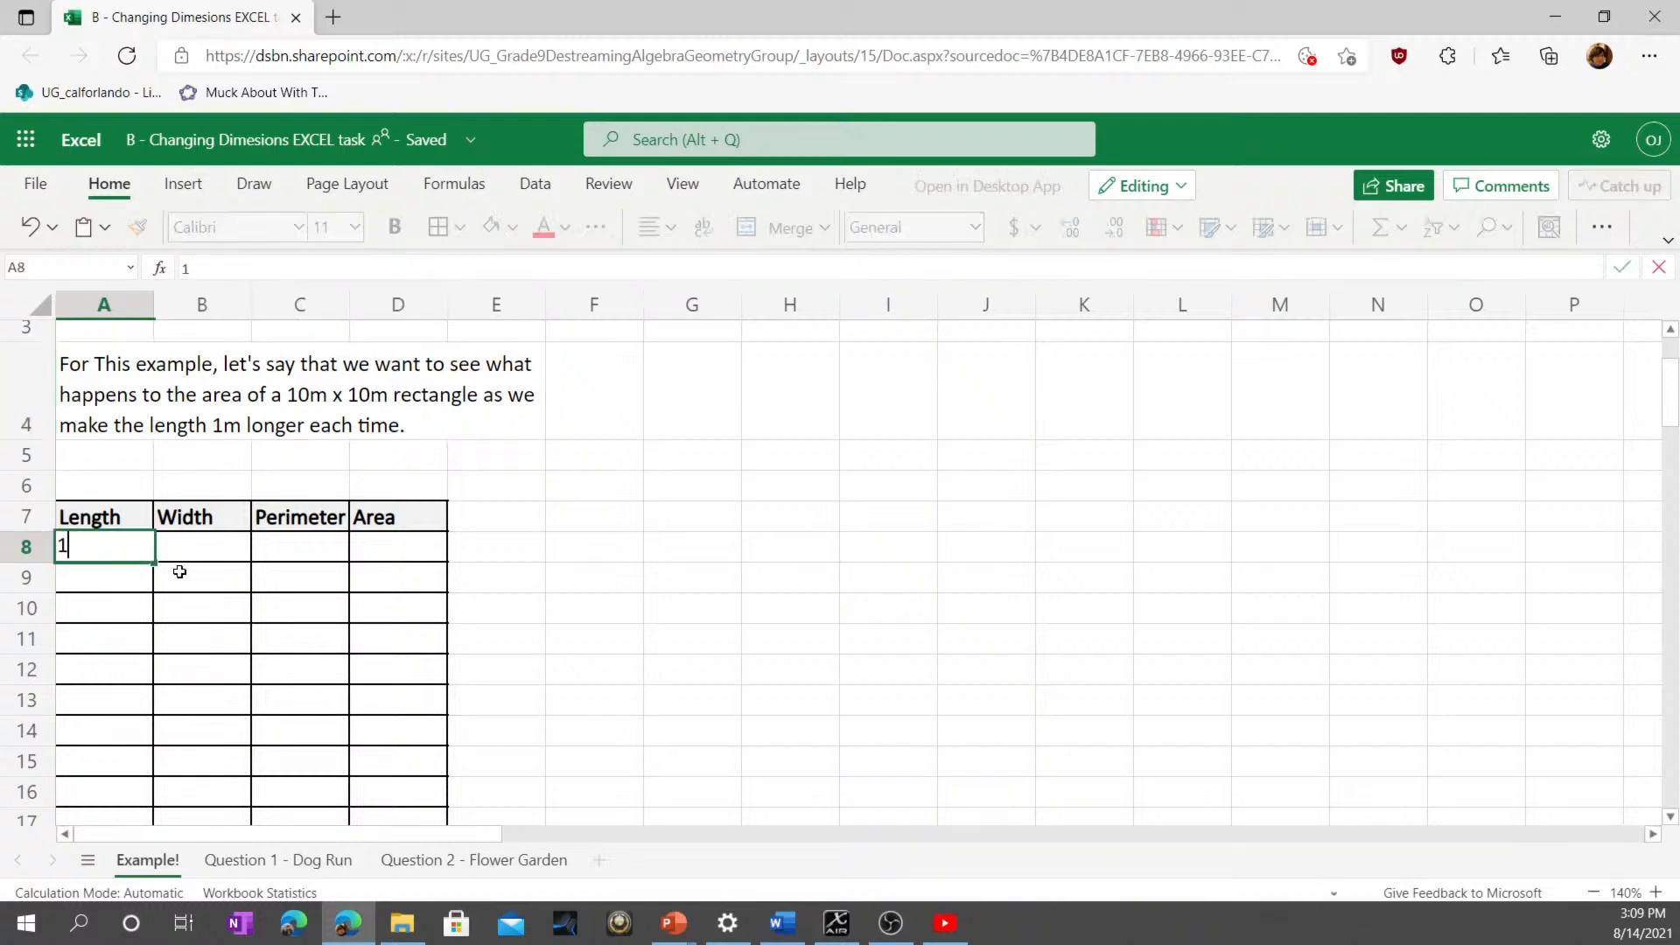
text(0)
key(Tab)
text(1)
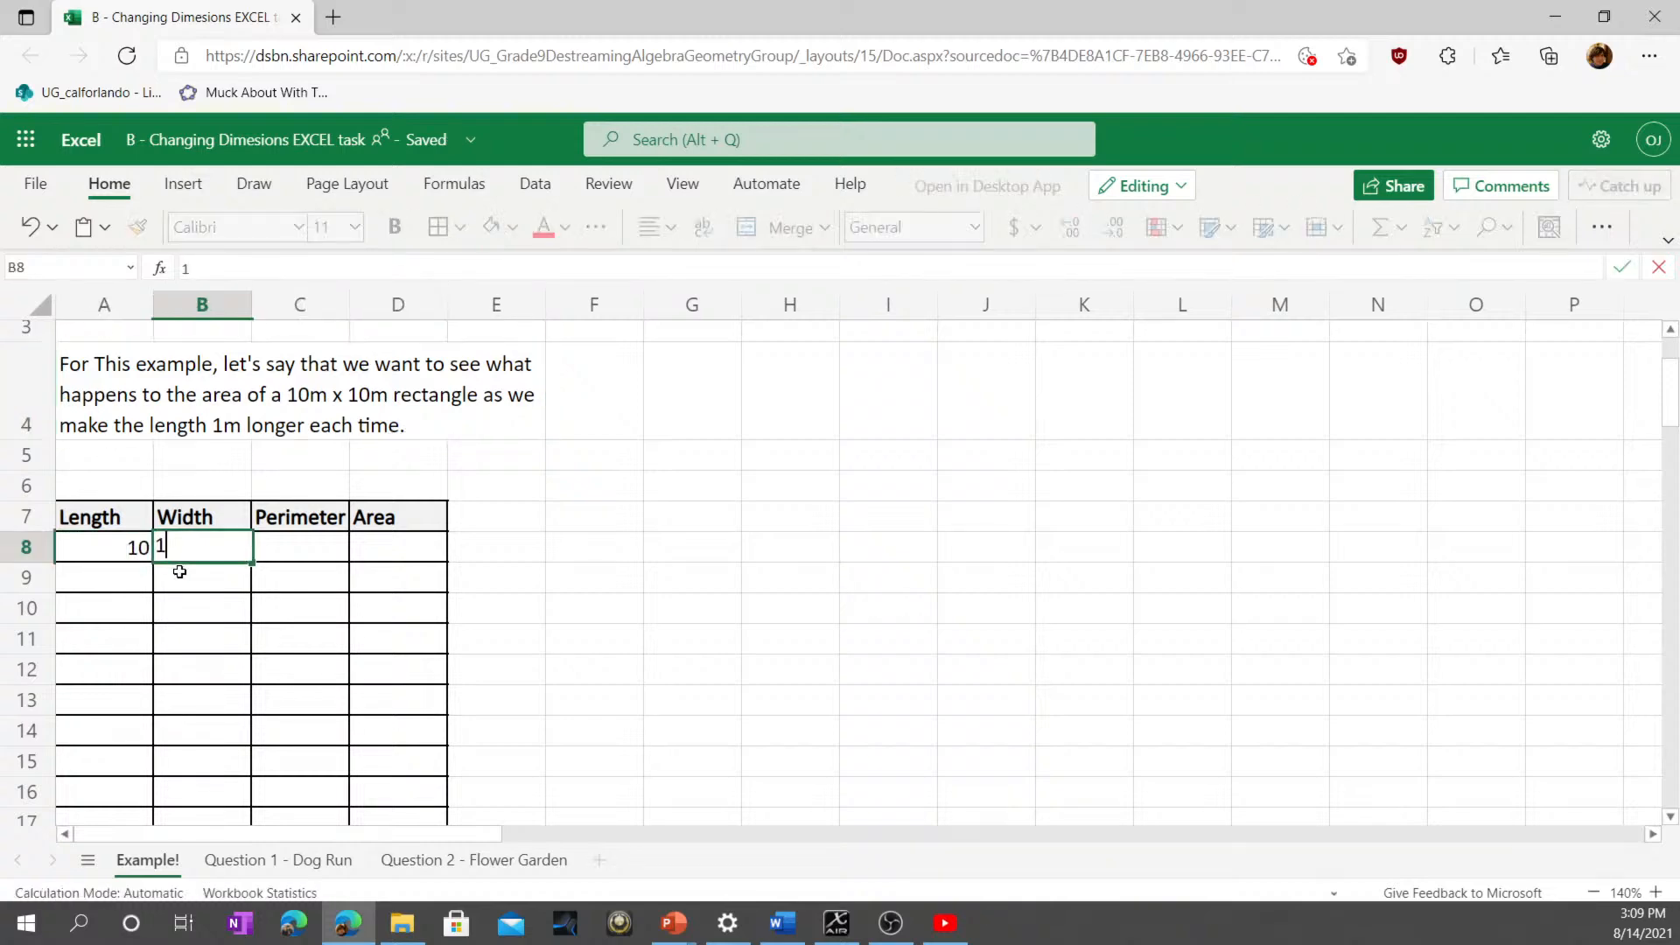
text(0)
click(180, 571)
Step: Copy the width in B8, paste it into B8:B19, and undo the paste
scroll(203, 510, down, 1)
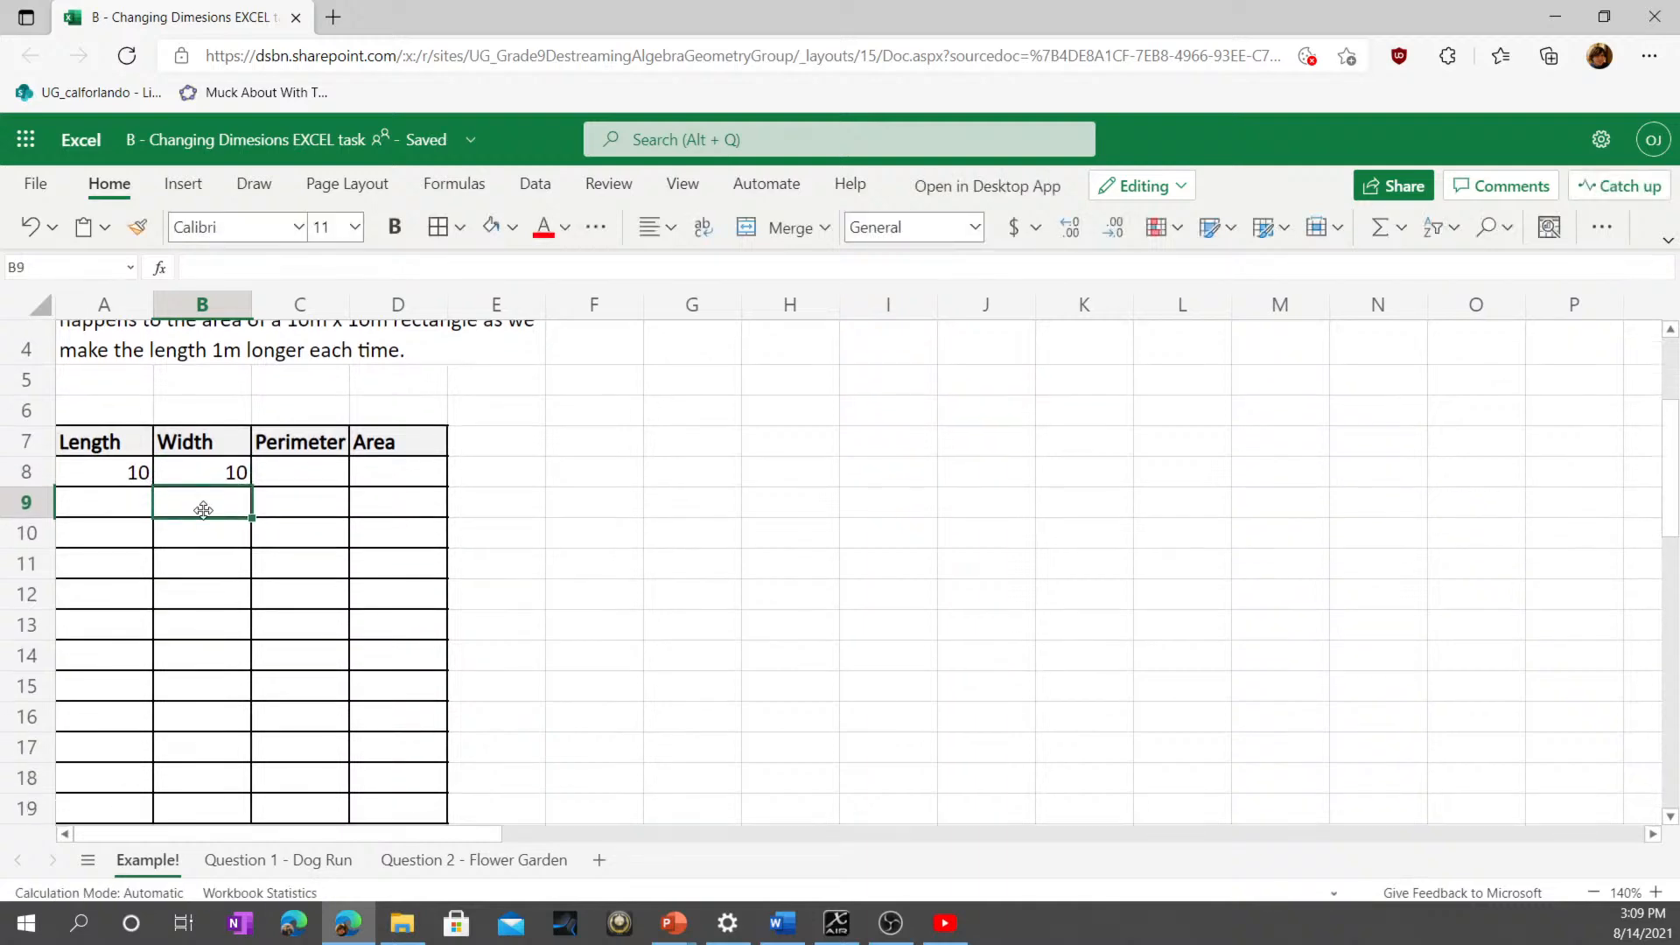
scroll(210, 502, down, 1)
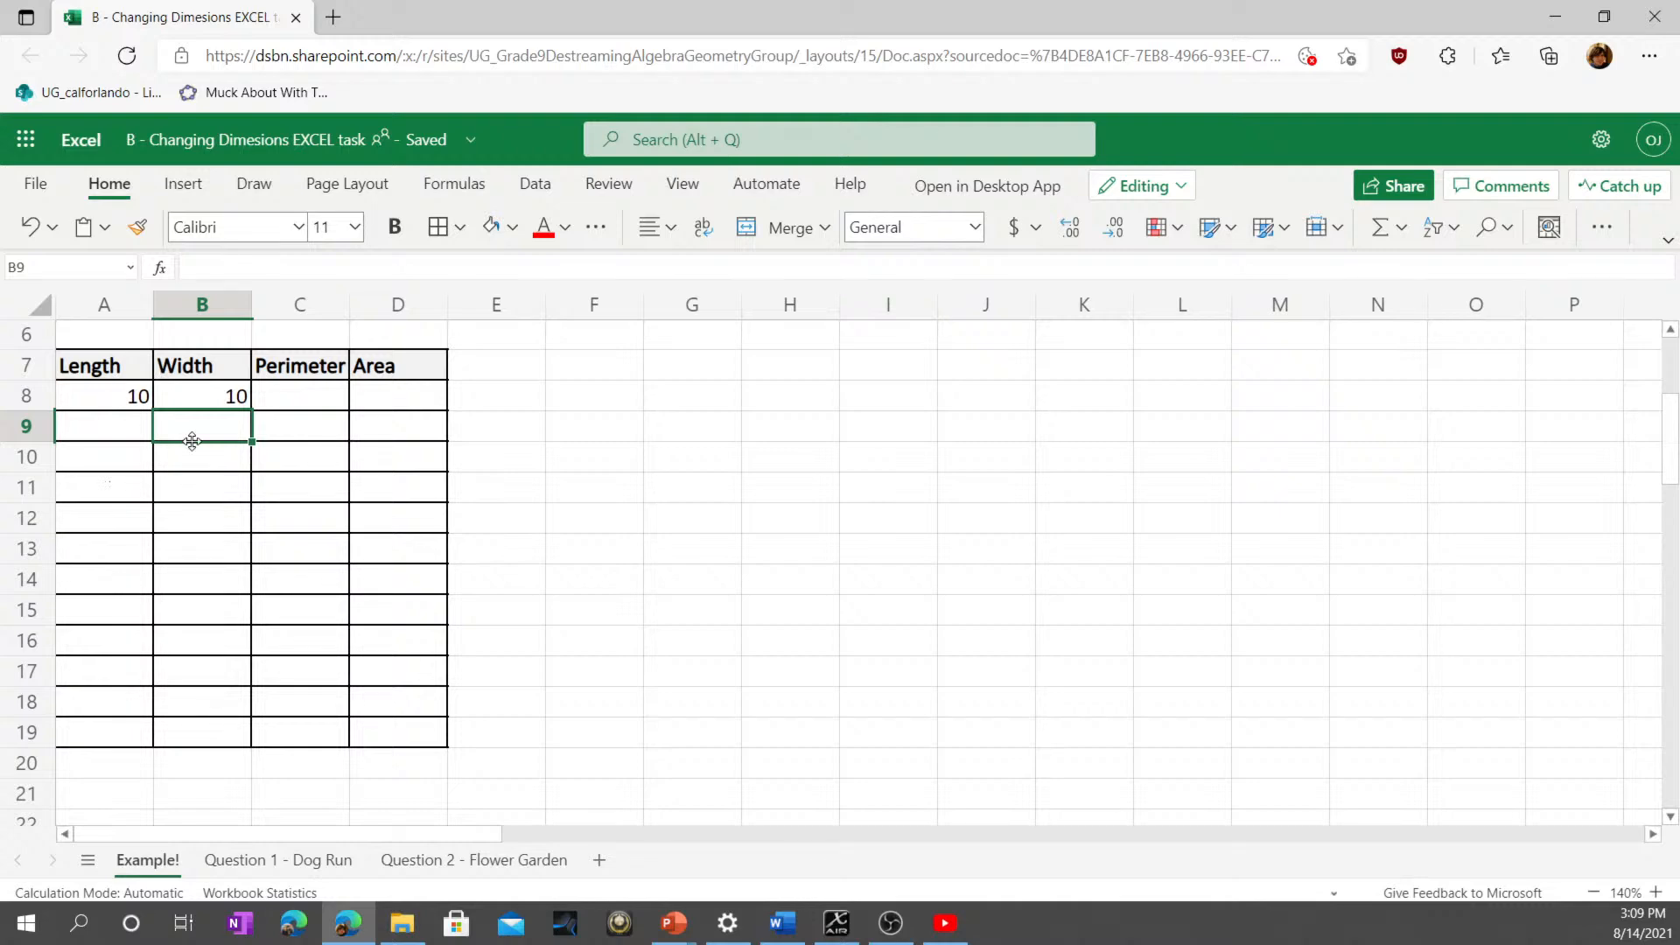
scroll(254, 385, up, 2)
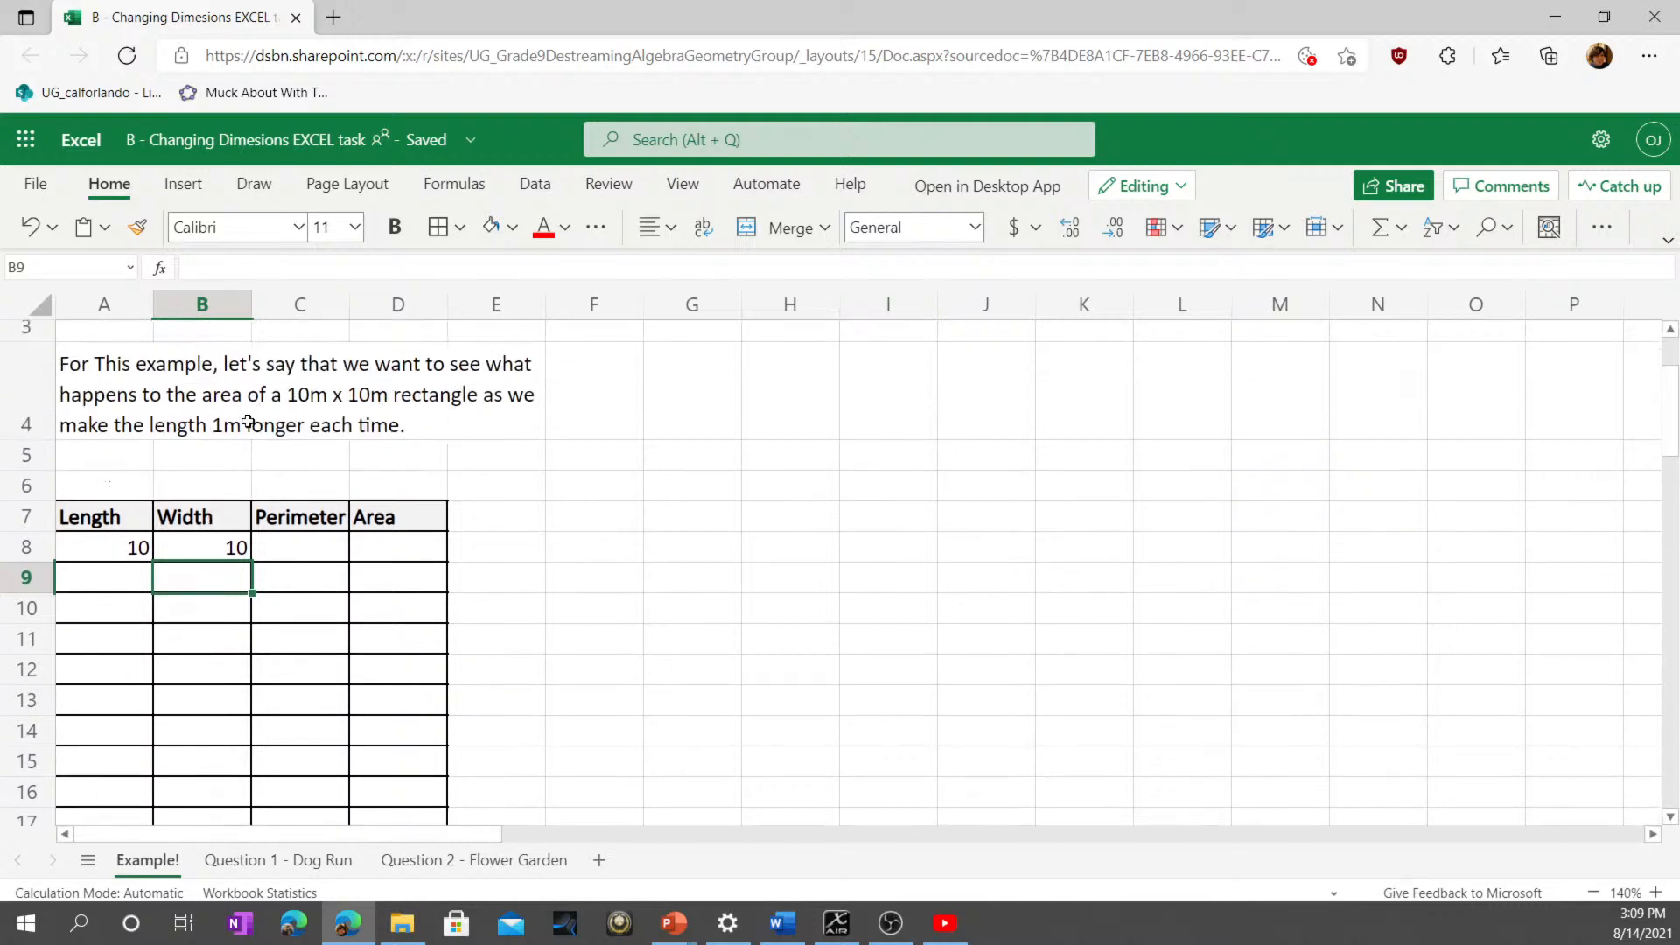
scroll(219, 434, down, 1)
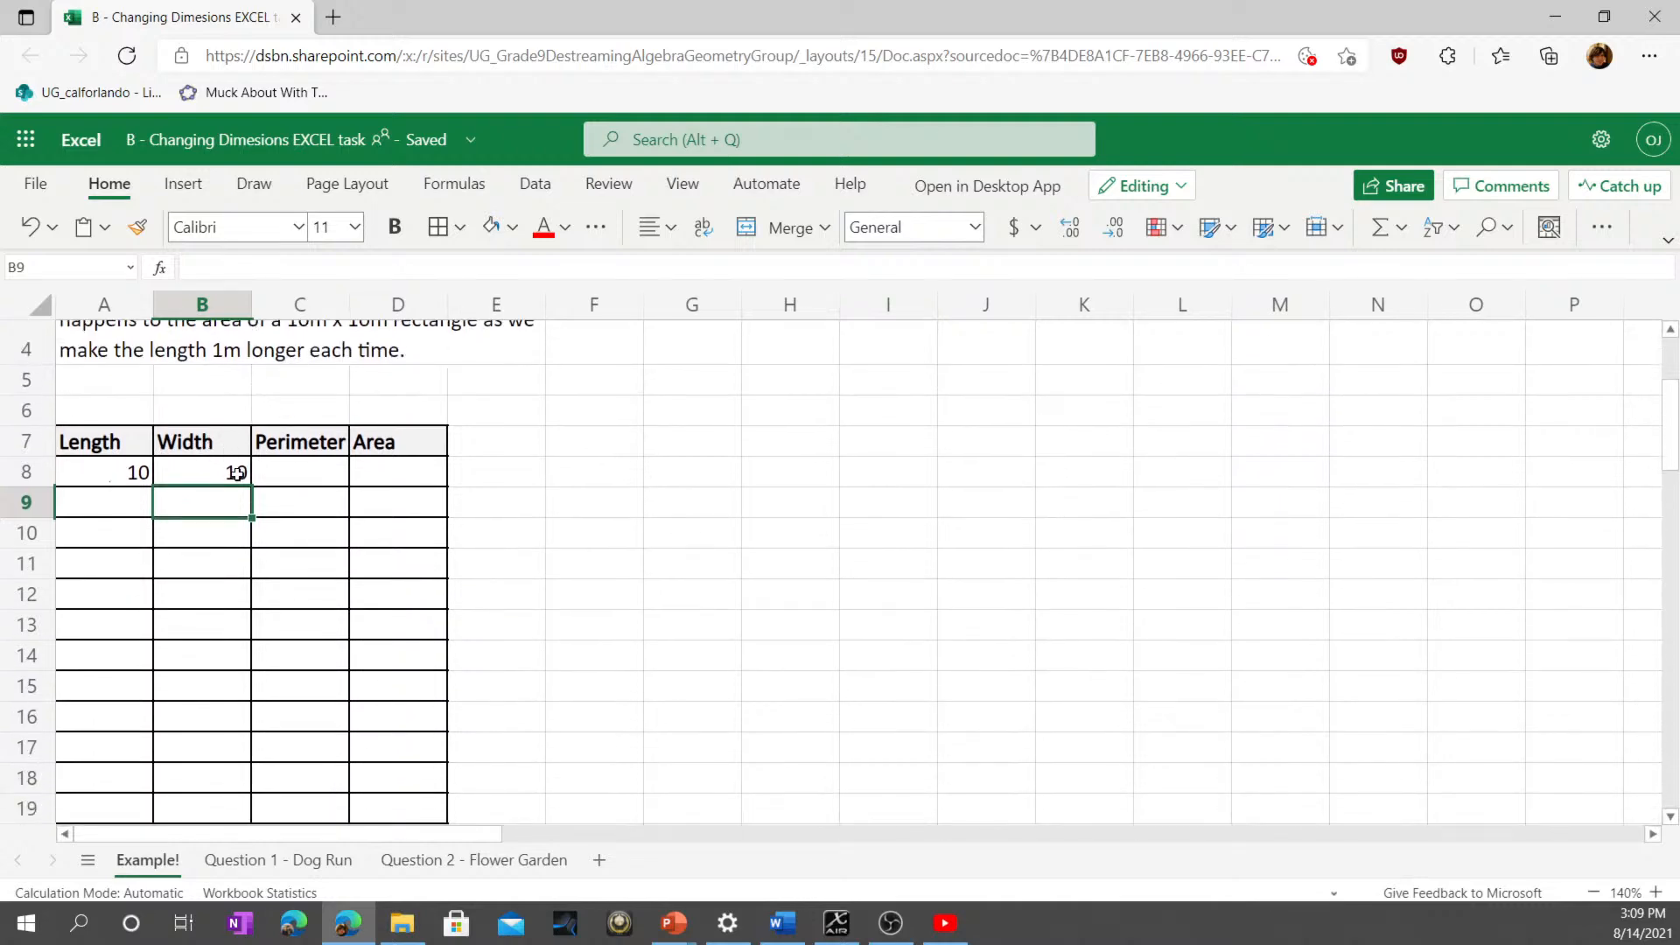
scroll(237, 472, down, 1)
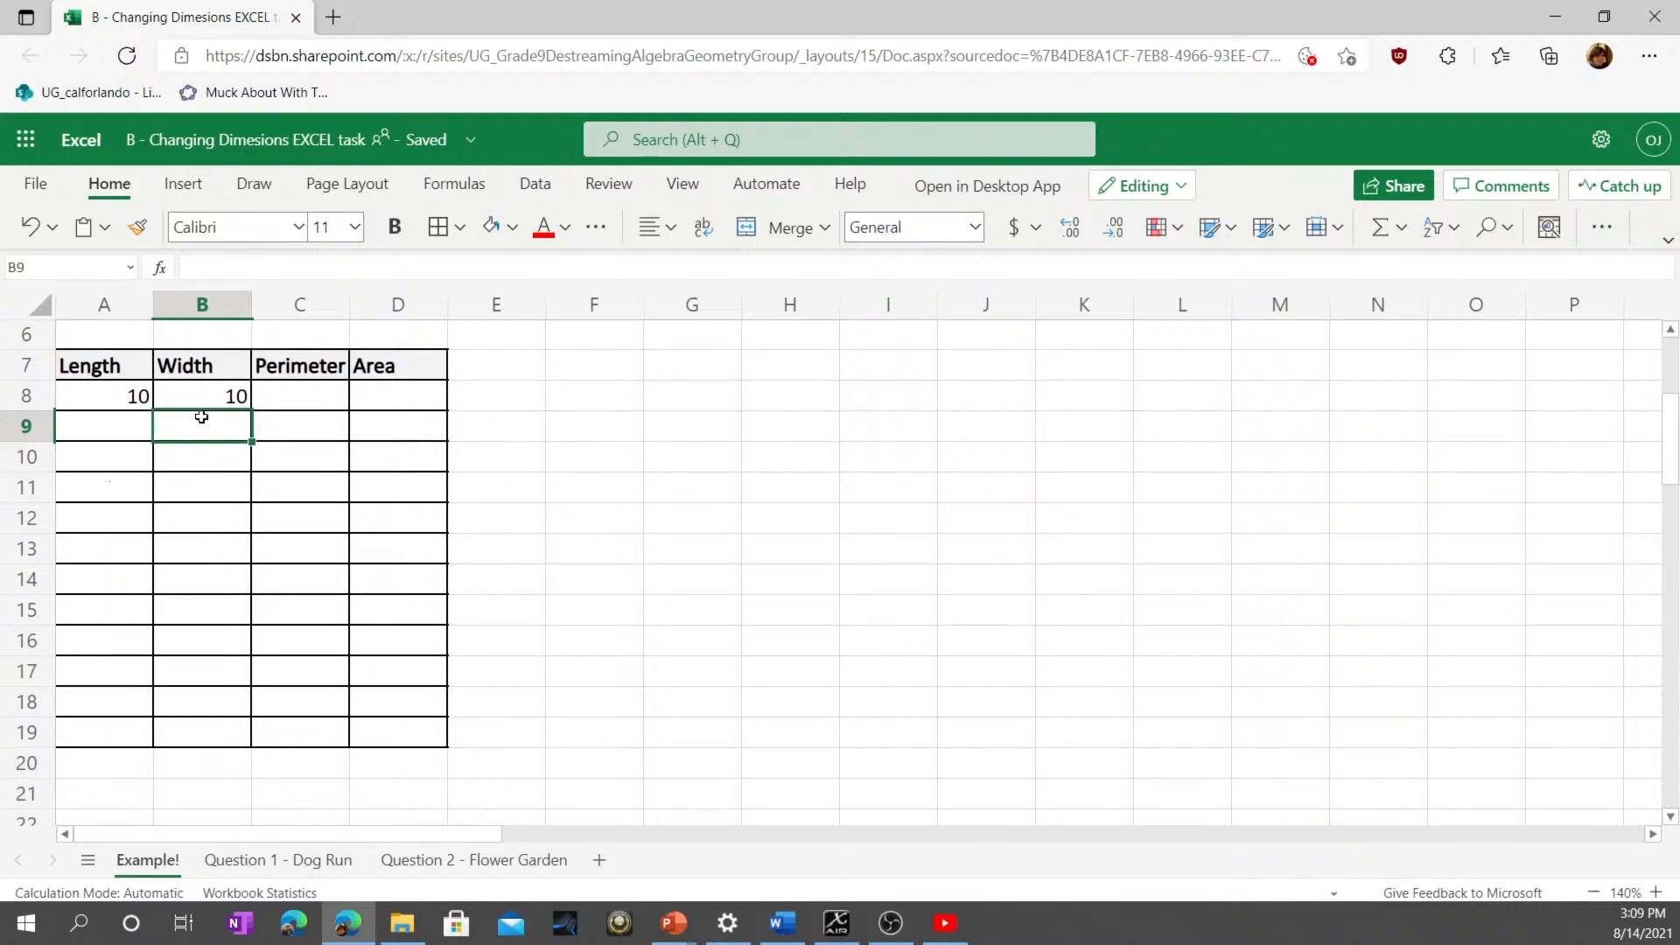
click(206, 405)
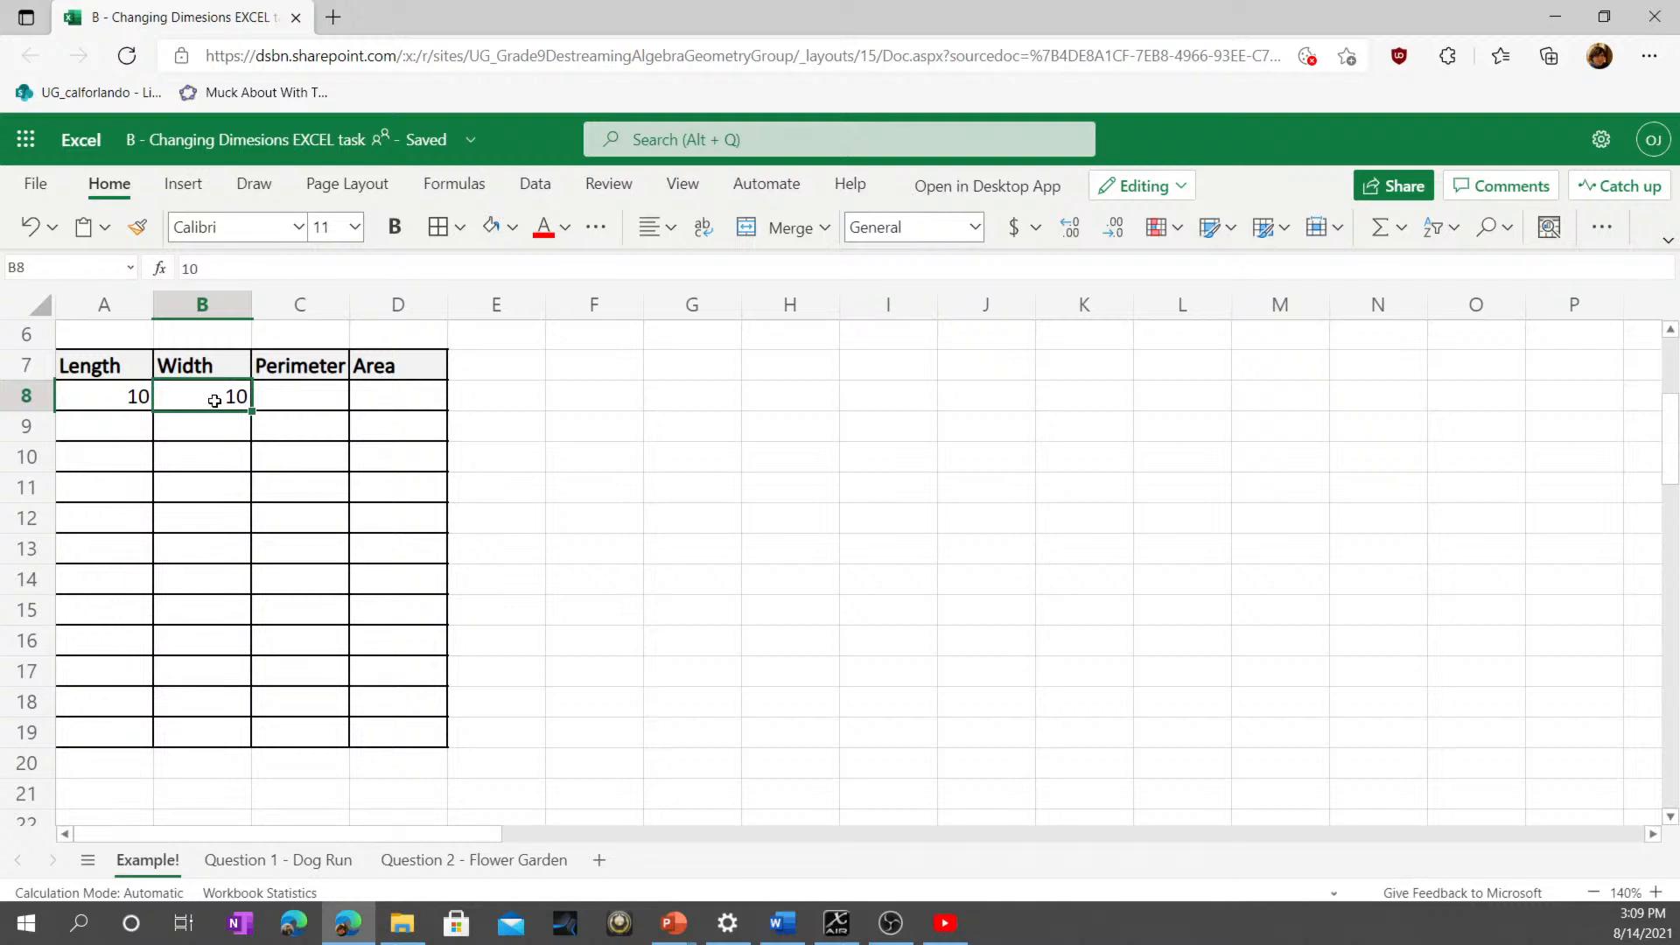
key(ctrl+c)
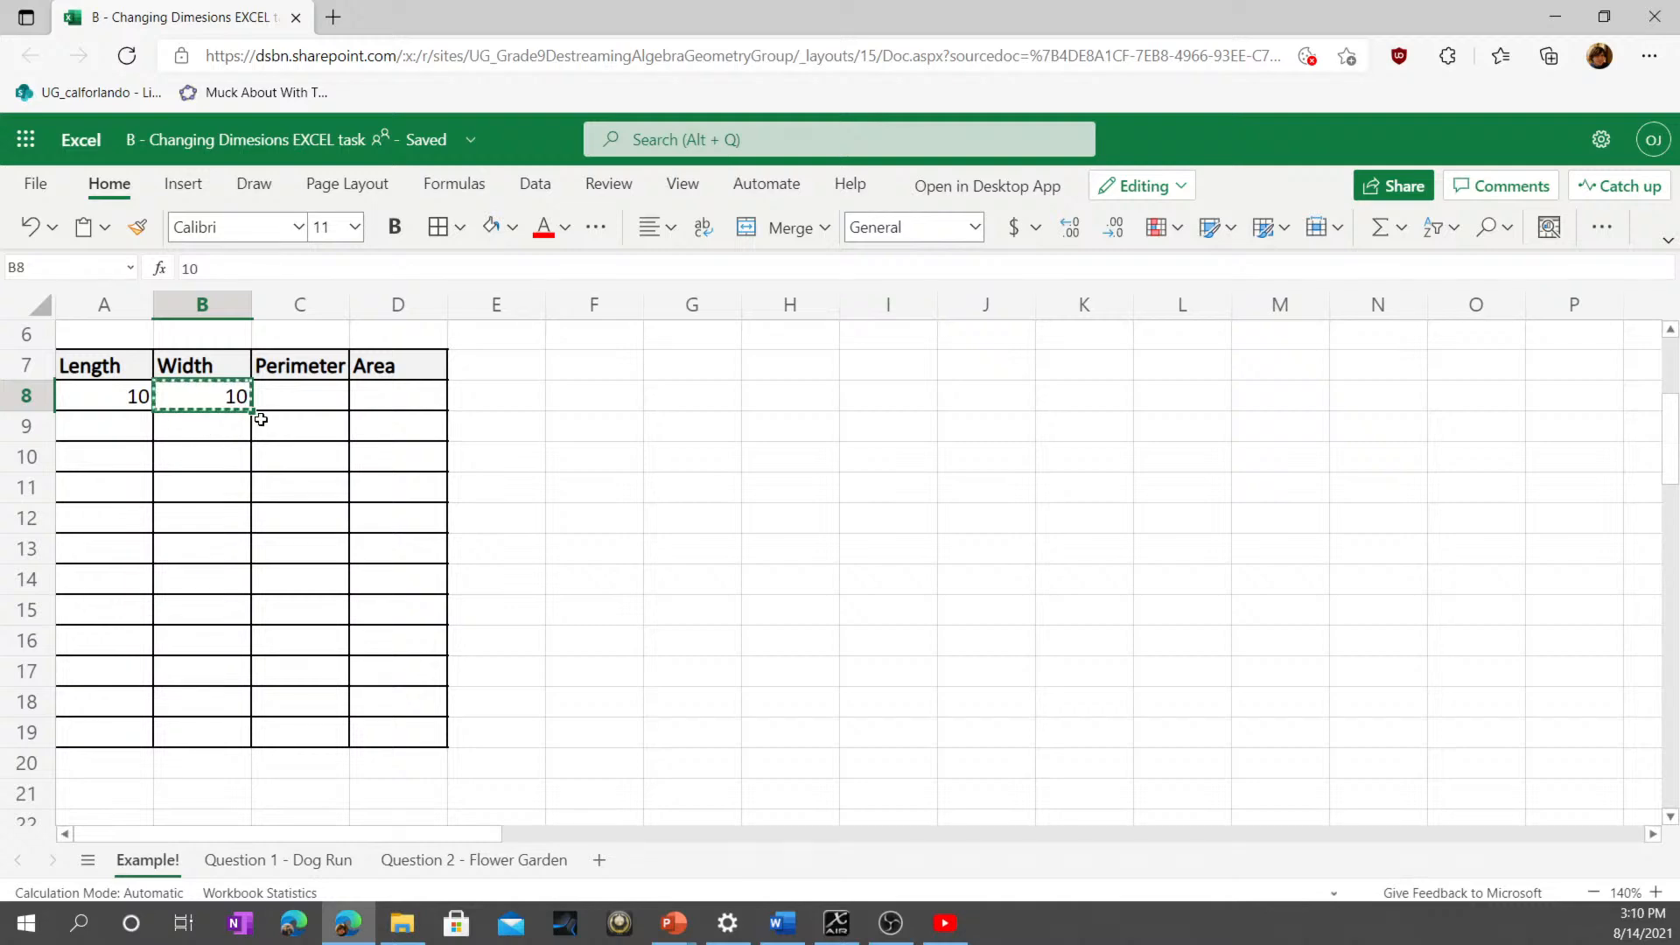
drag(210, 401, 191, 721)
key(ctrl+v)
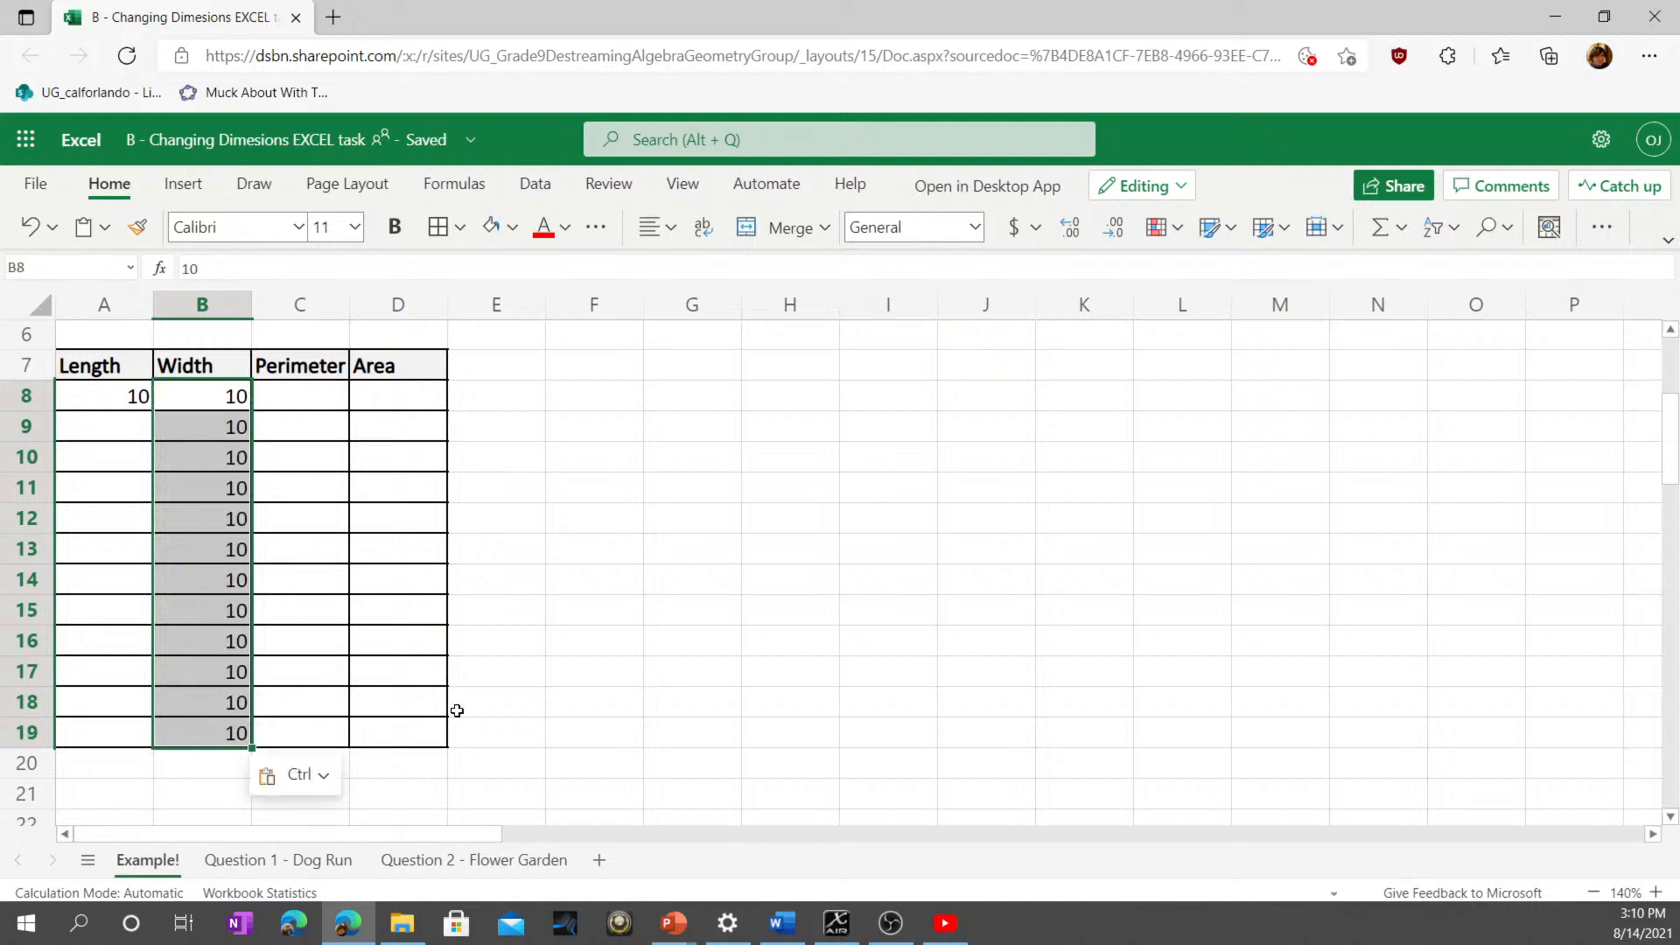
key(ctrl+z)
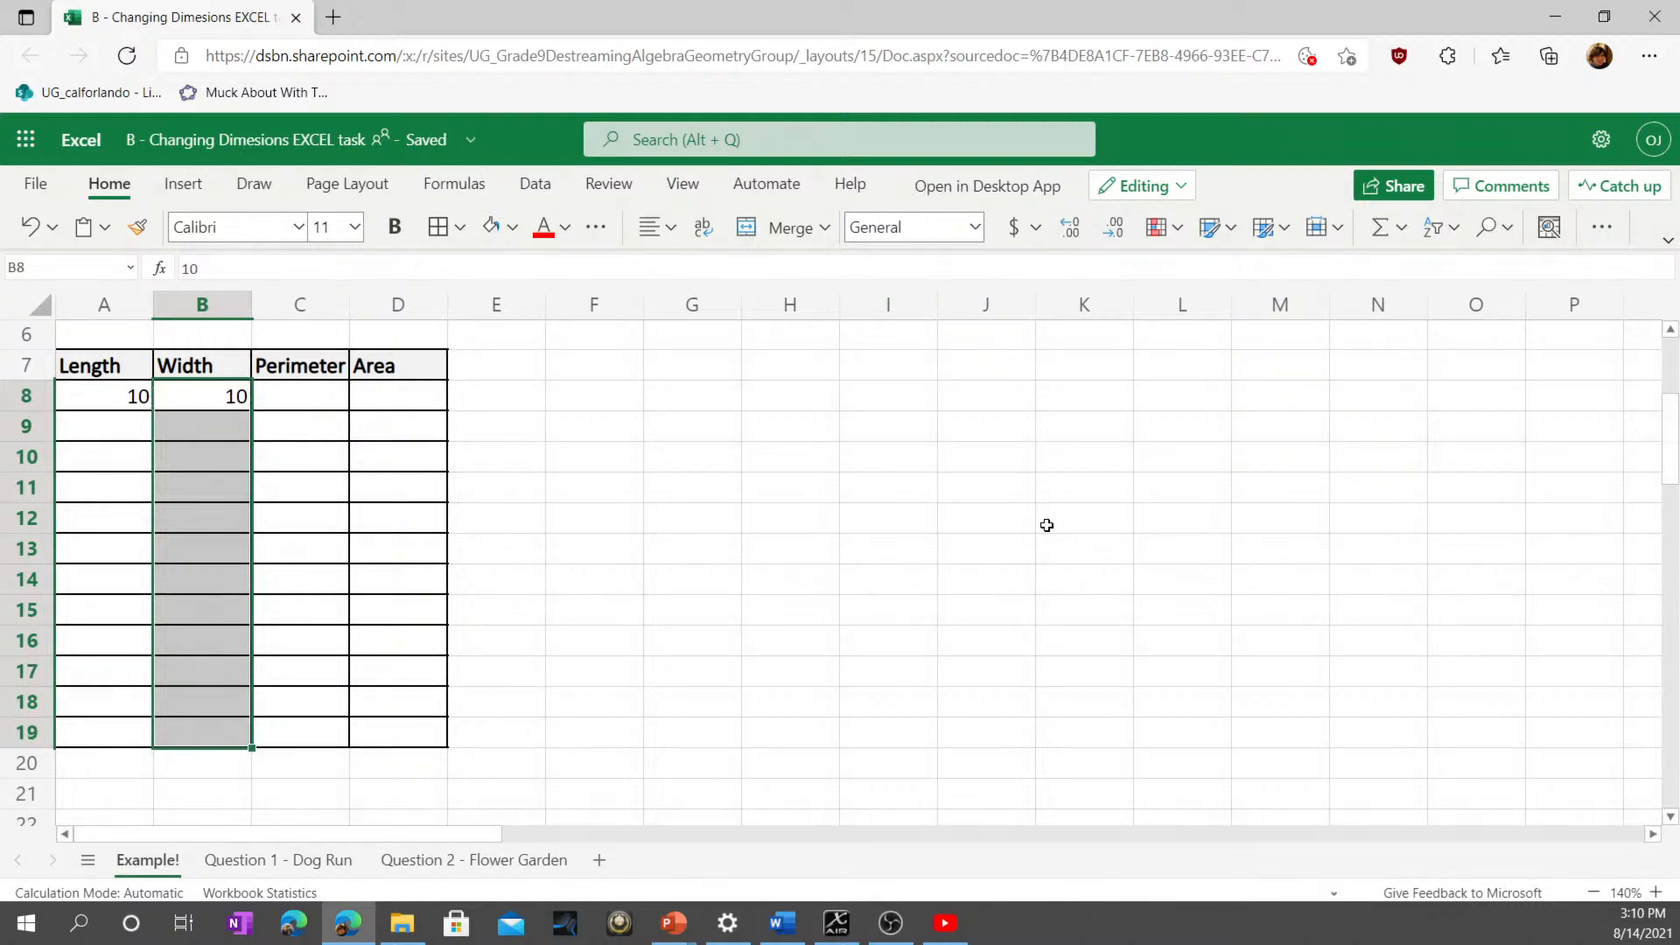
click(897, 516)
Step: Fill the width from B8 down to B11 and undo the fill
click(226, 395)
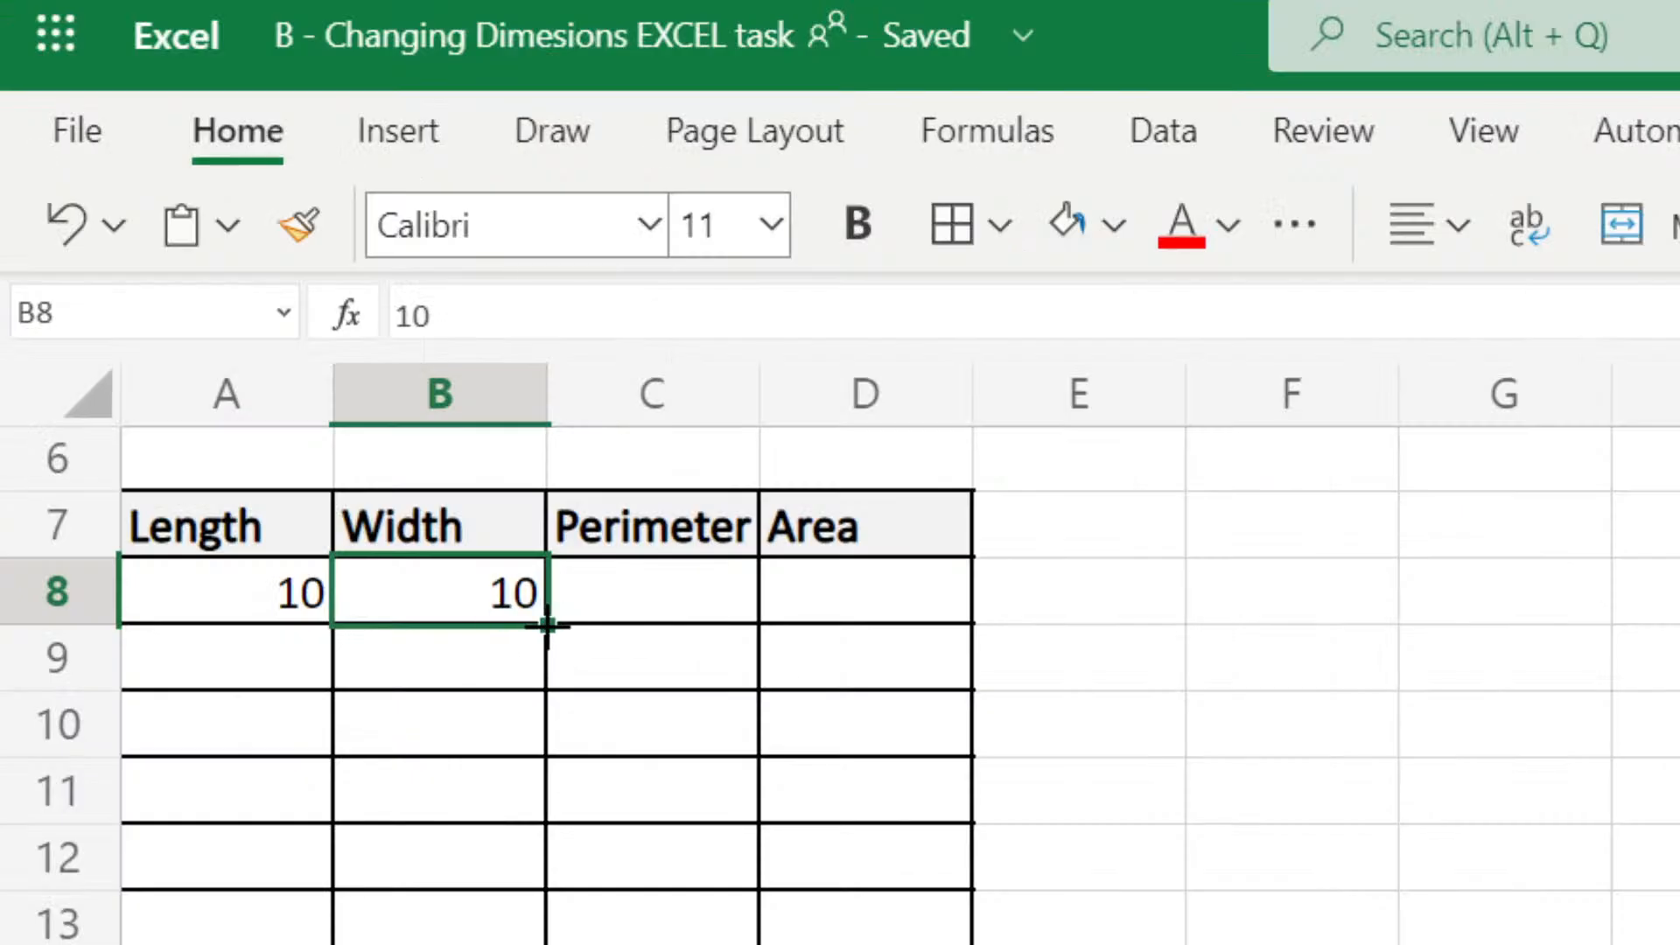
drag(547, 625, 545, 774)
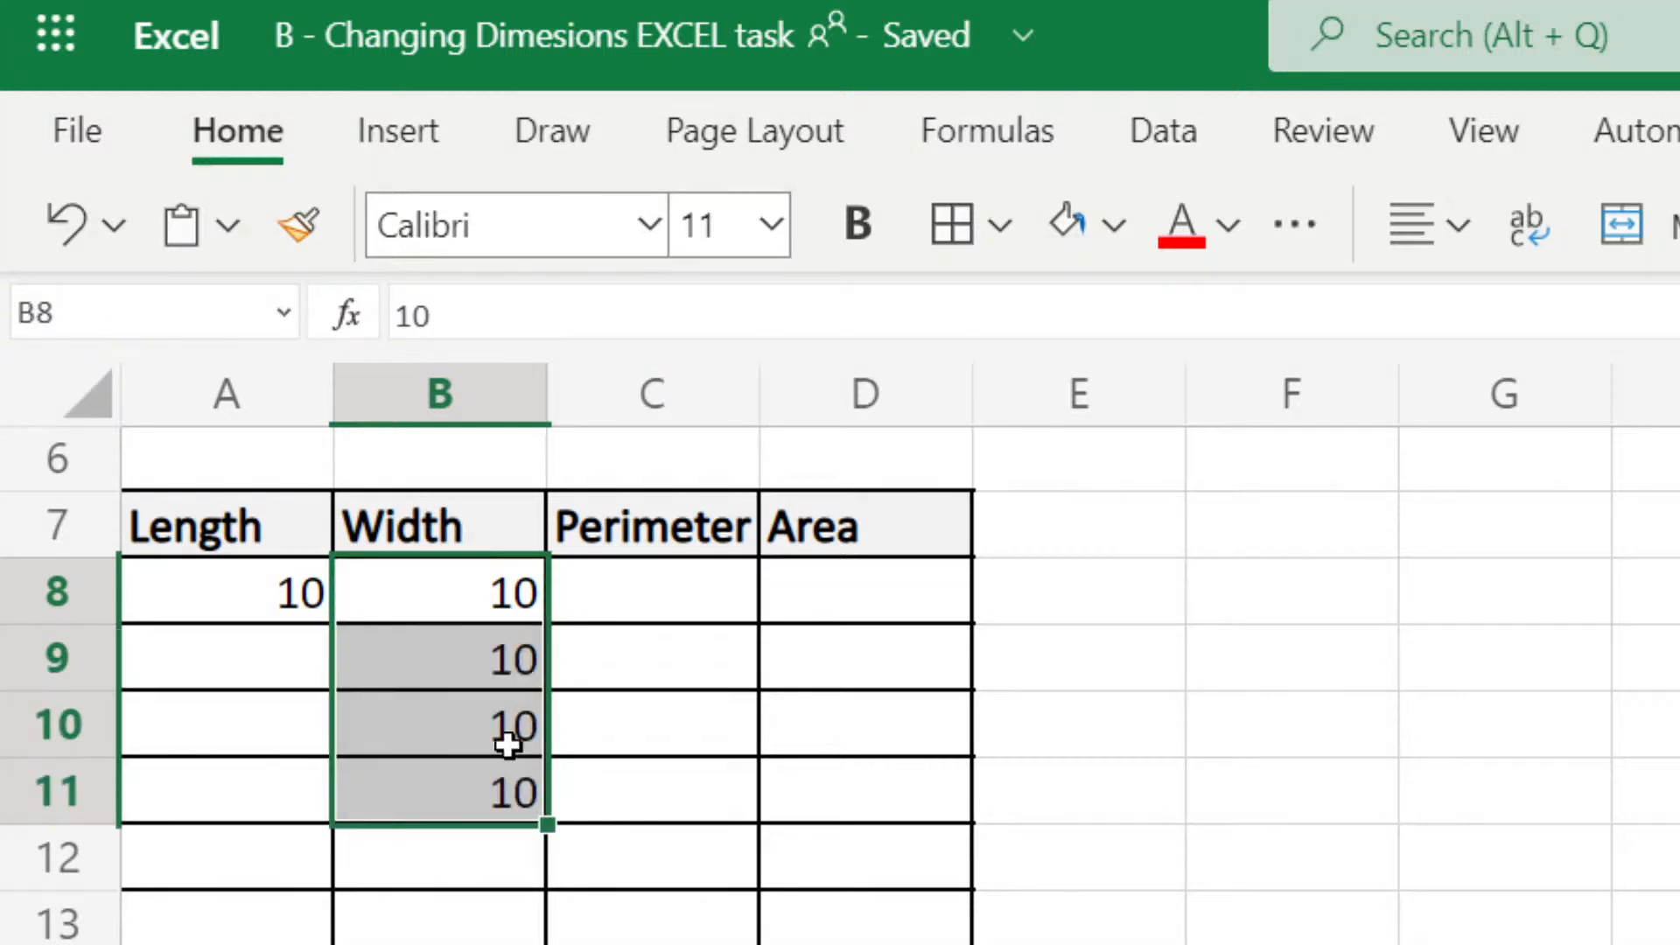
key(ctrl+z)
Step: Fill the width from B8 down to the table's last row, B19, and undo the fill
click(471, 598)
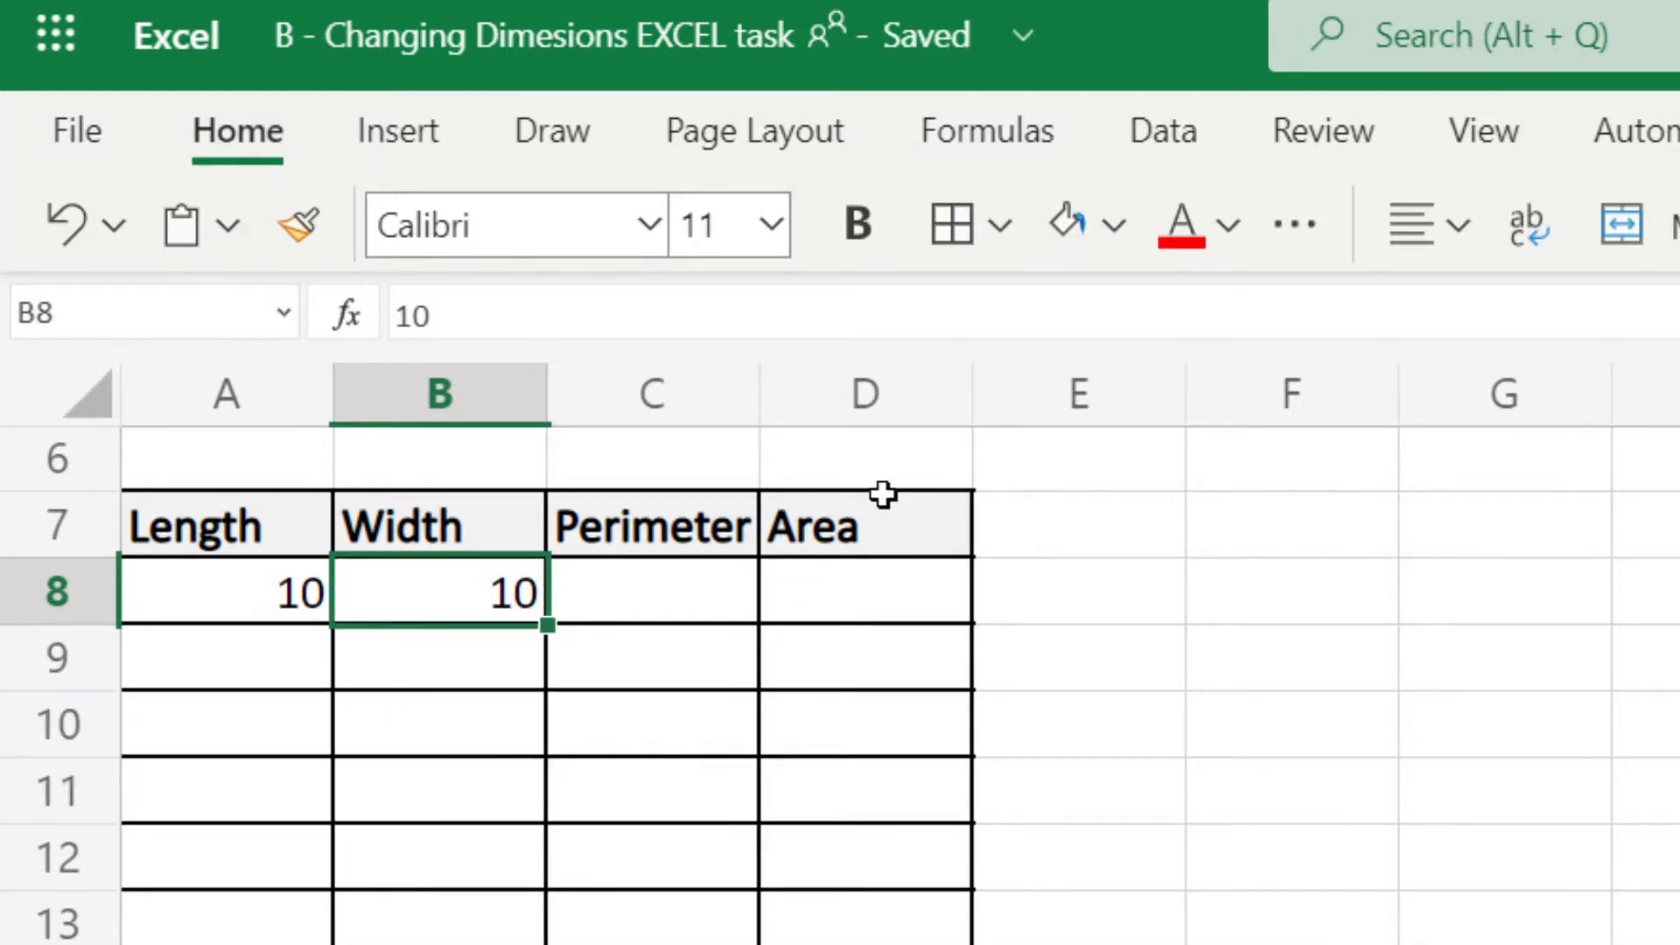
scroll(254, 761, down, 3)
scroll(394, 700, up, 2)
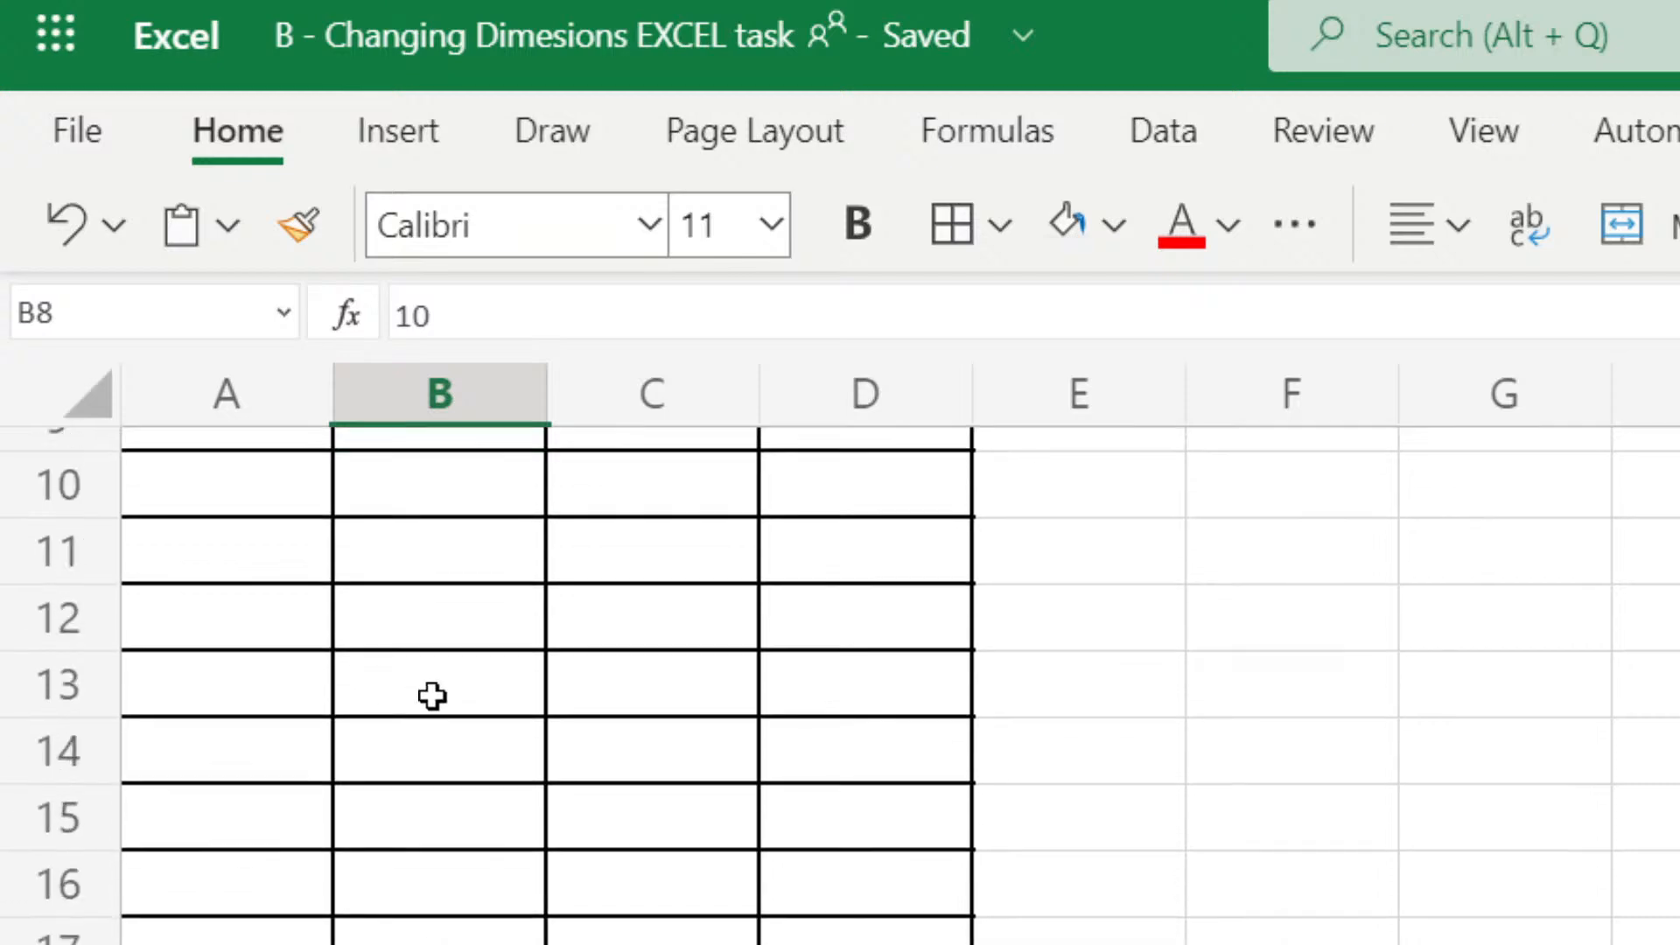
scroll(473, 674, up, 2)
scroll(612, 630, down, 1)
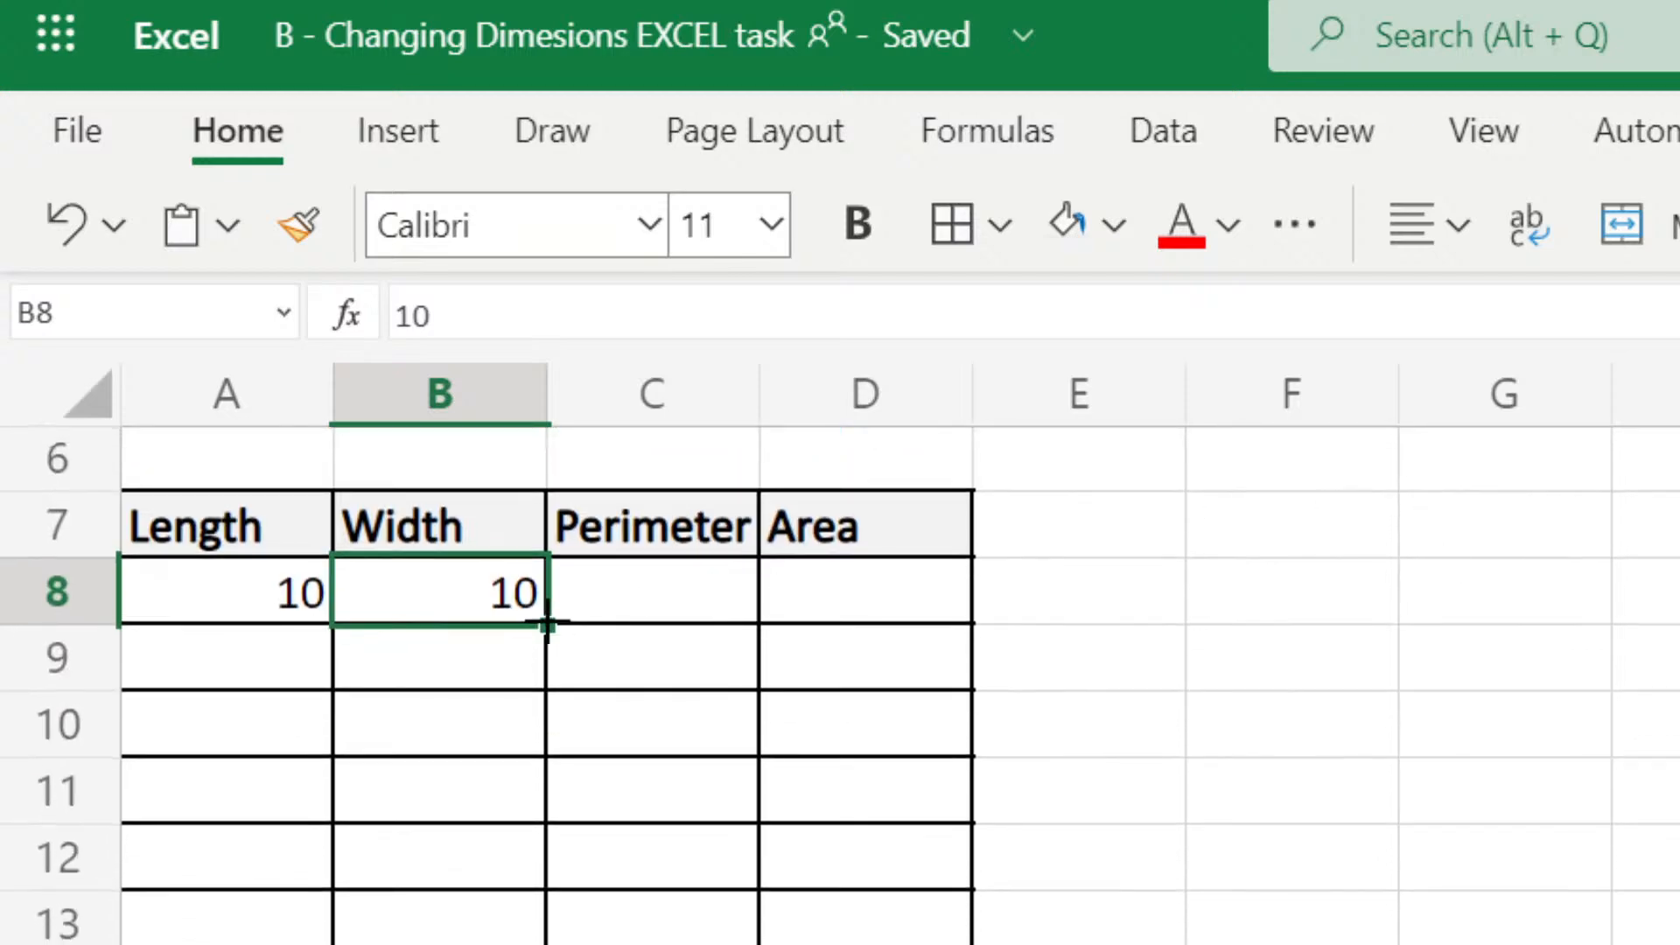
drag(547, 624, 547, 944)
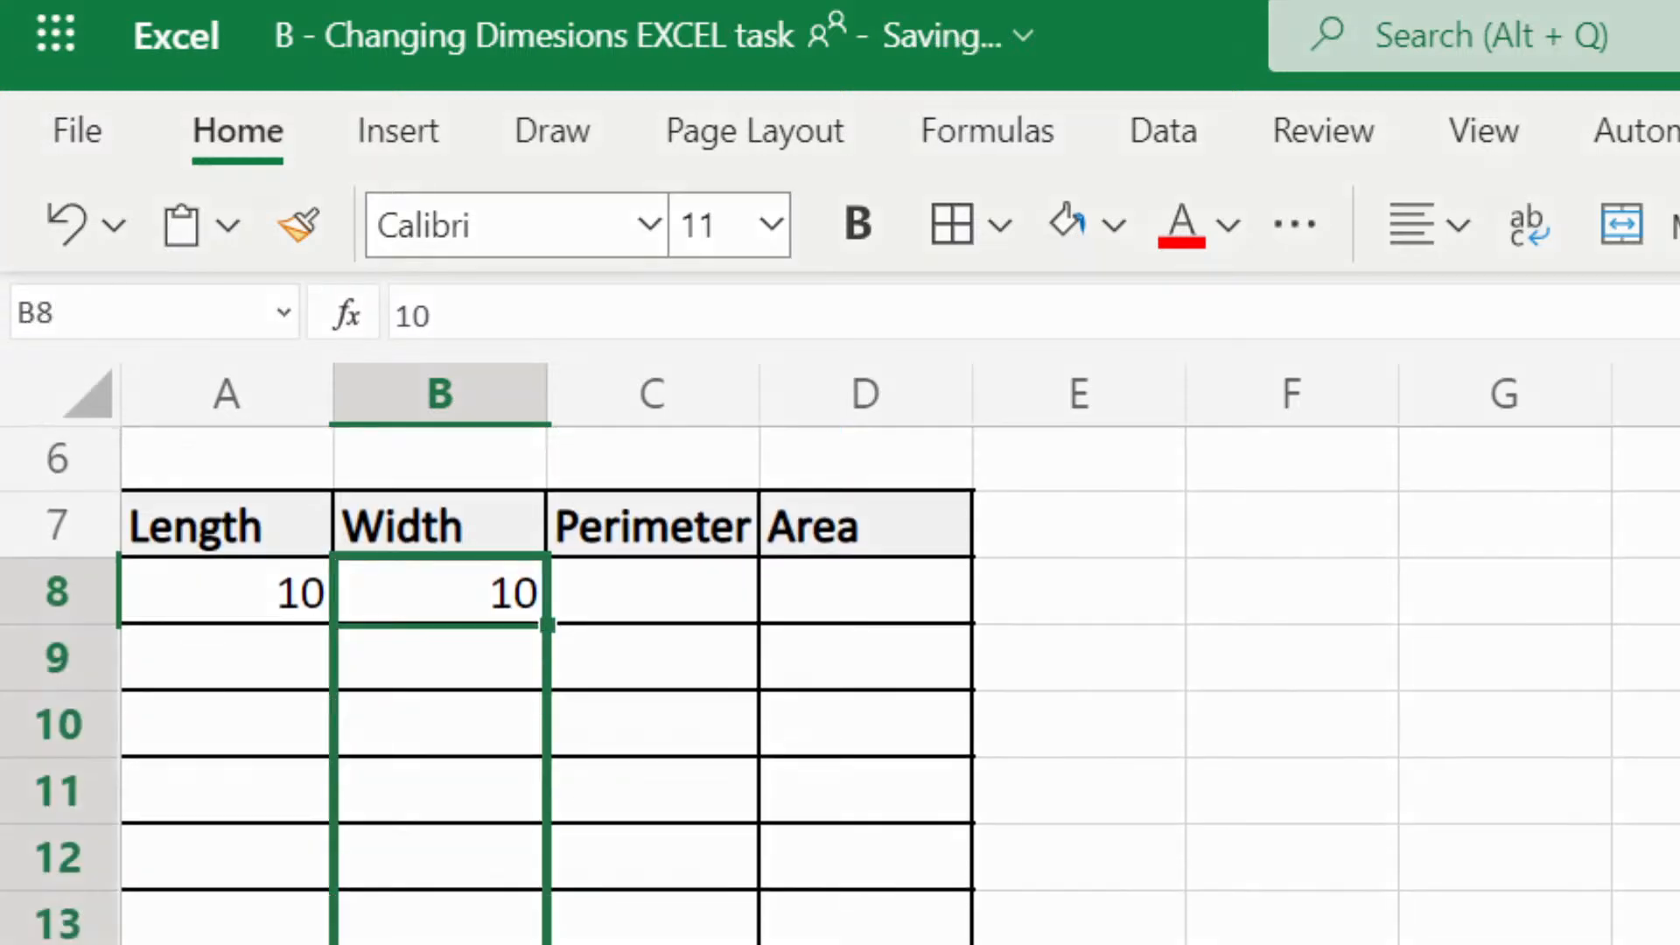
scroll(521, 746, down, 3)
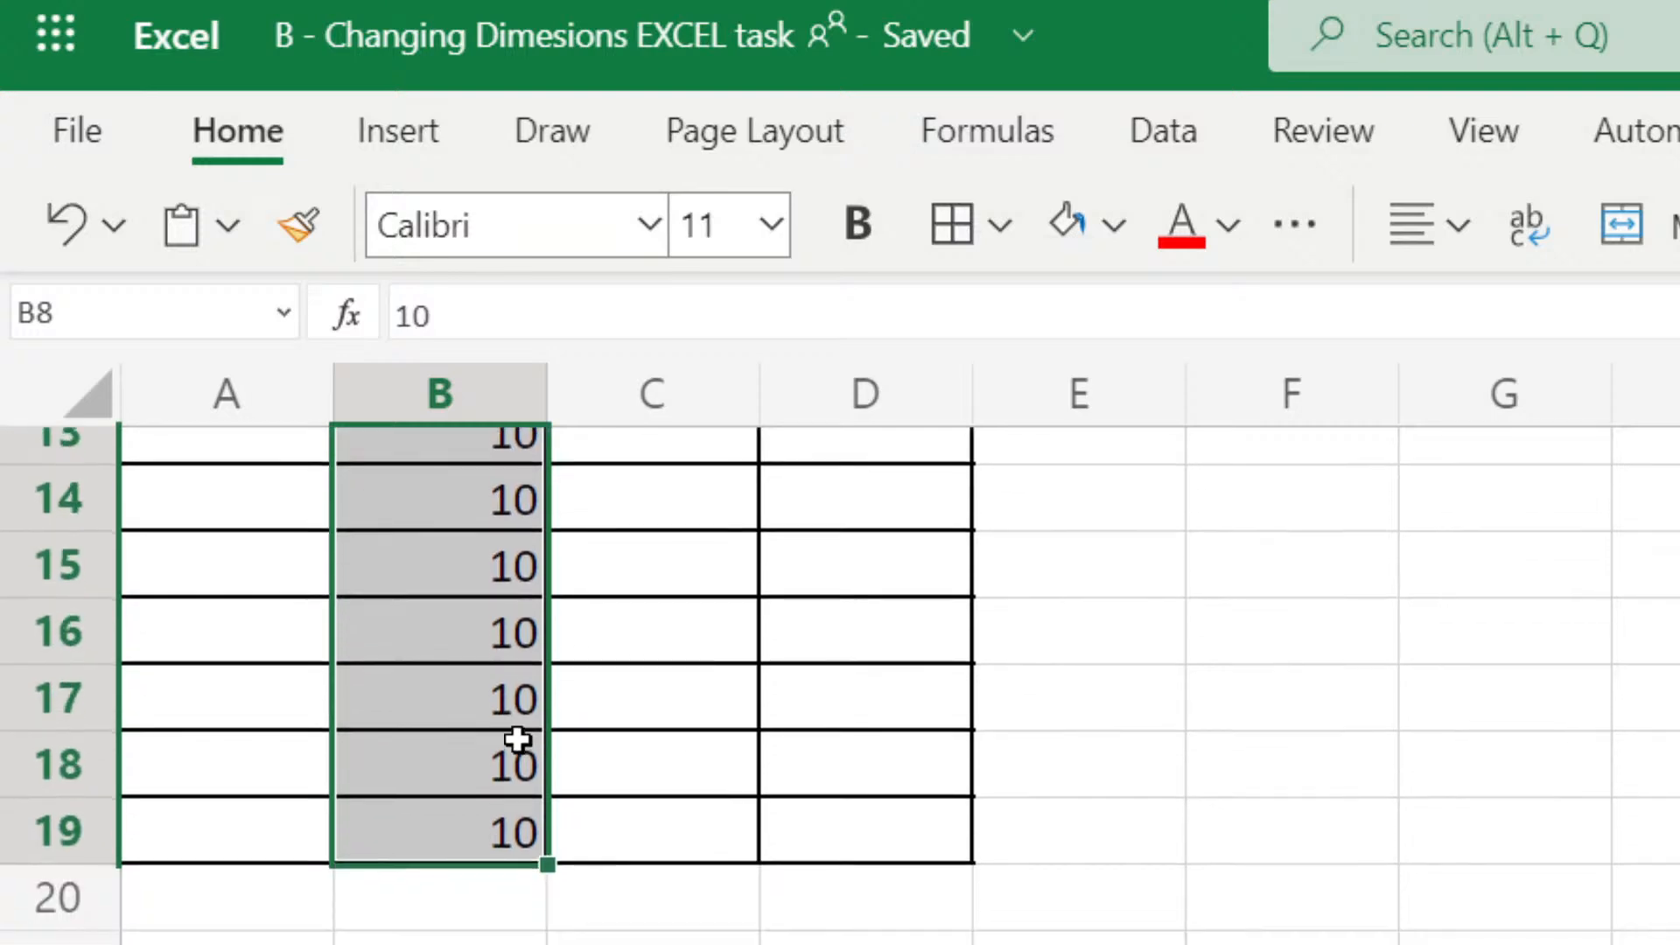
scroll(517, 735, up, 4)
scroll(529, 738, down, 2)
scroll(529, 740, up, 2)
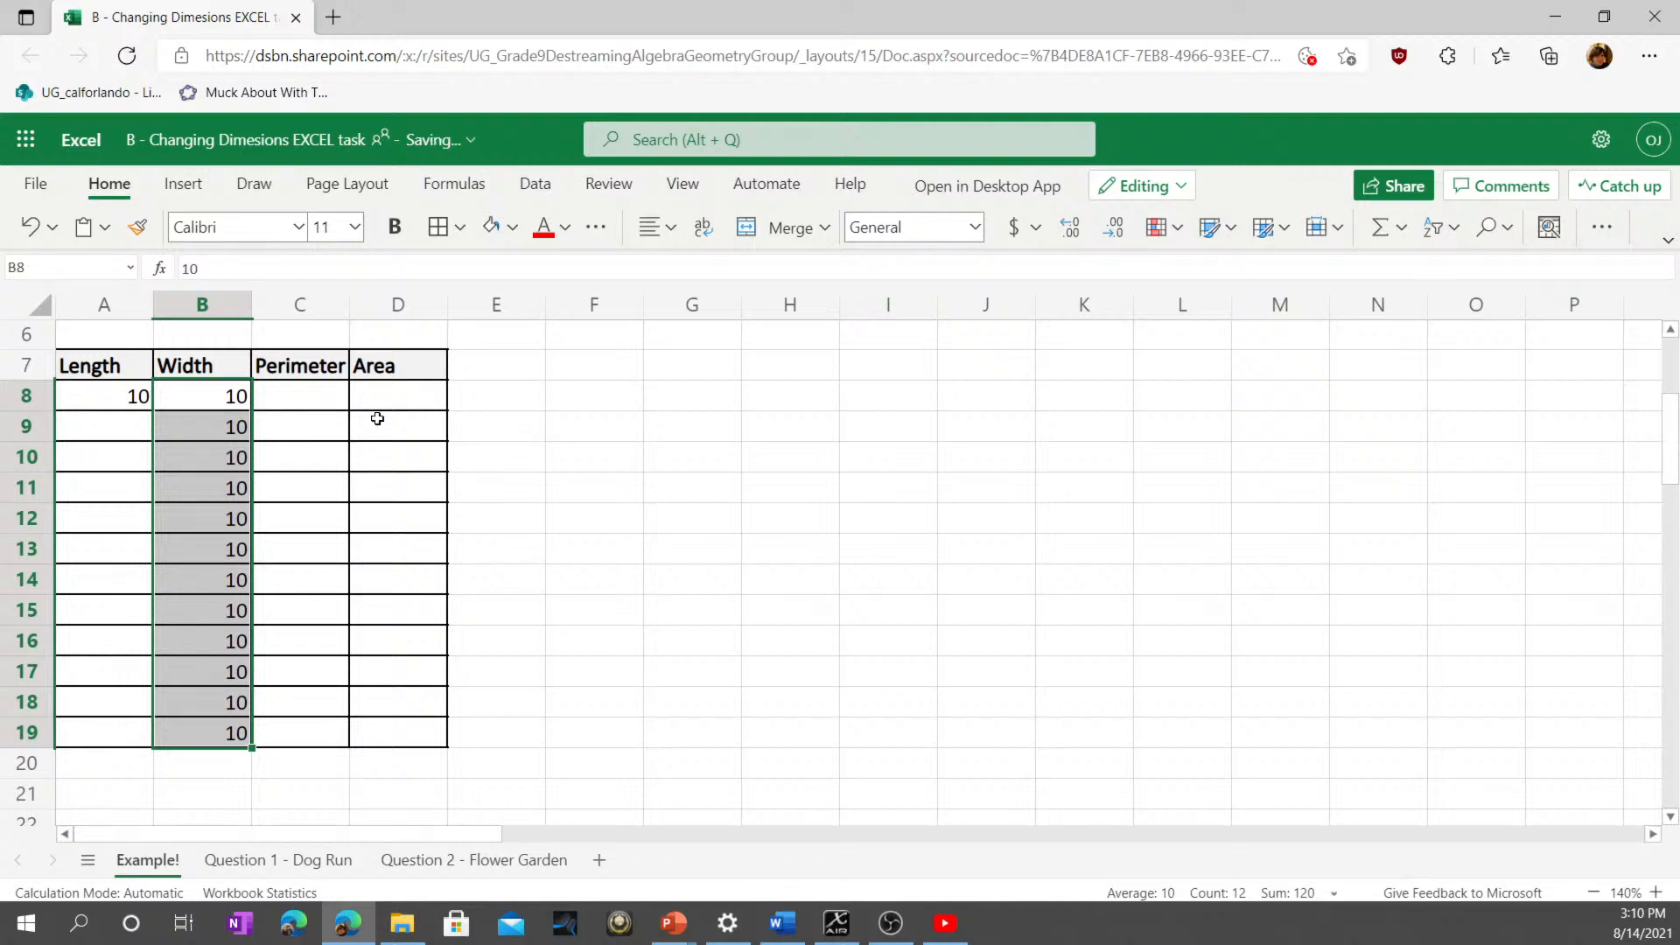
key(ctrl+z)
Step: Fill the width of 10 from B8 down through B19
click(228, 399)
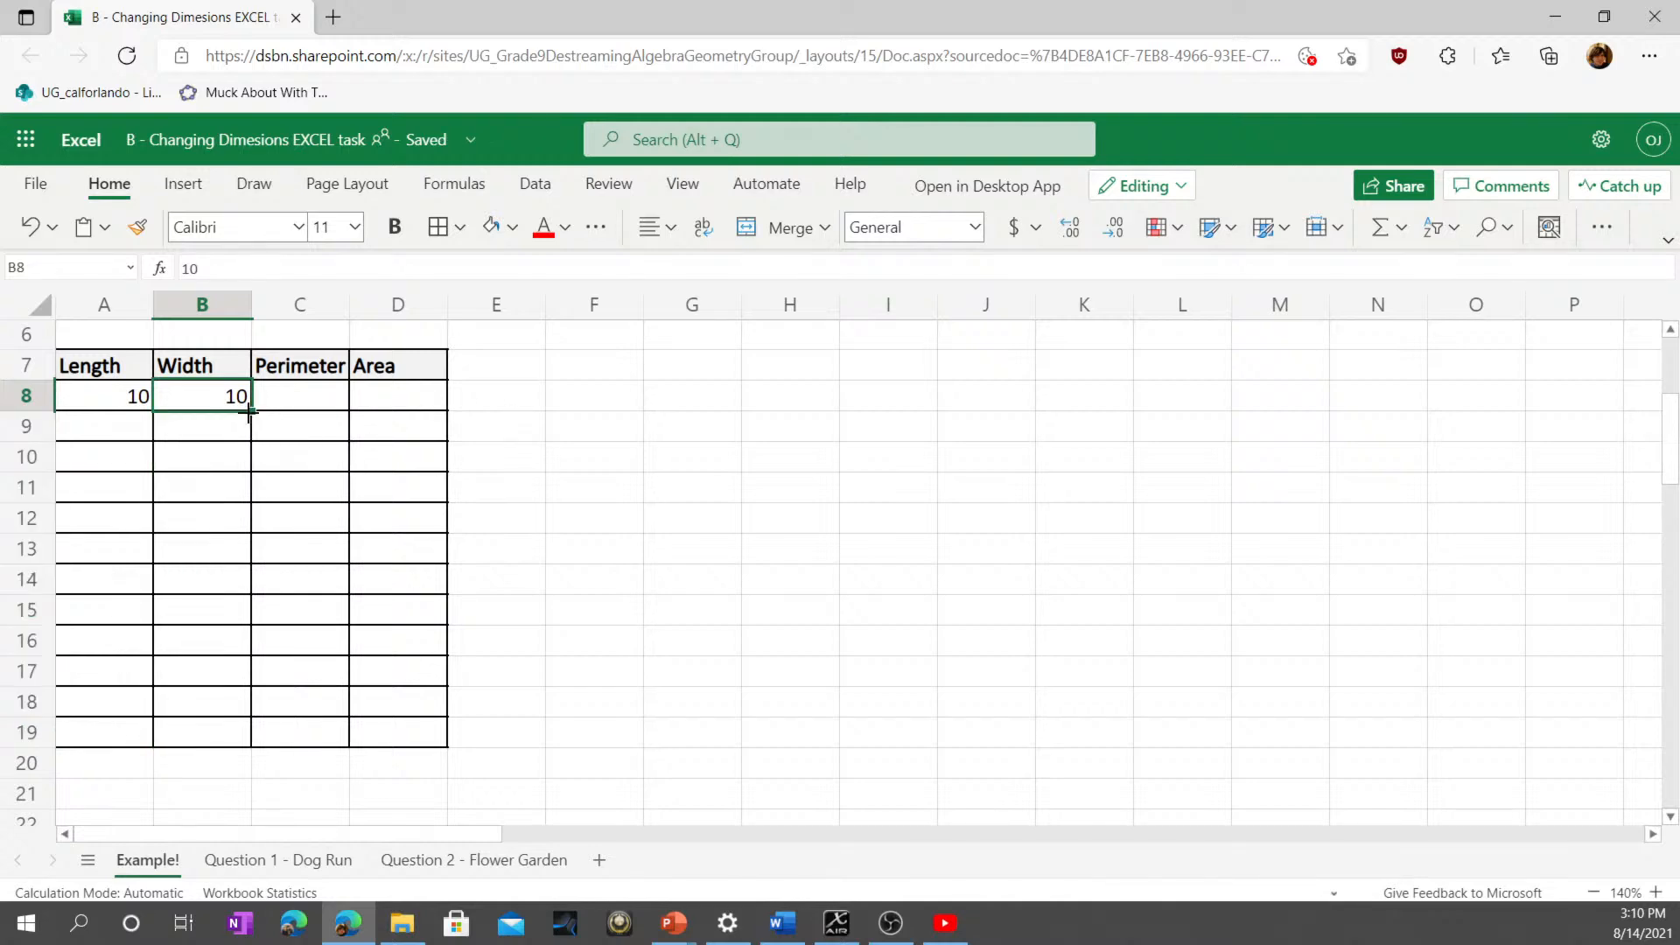
drag(253, 411, 211, 703)
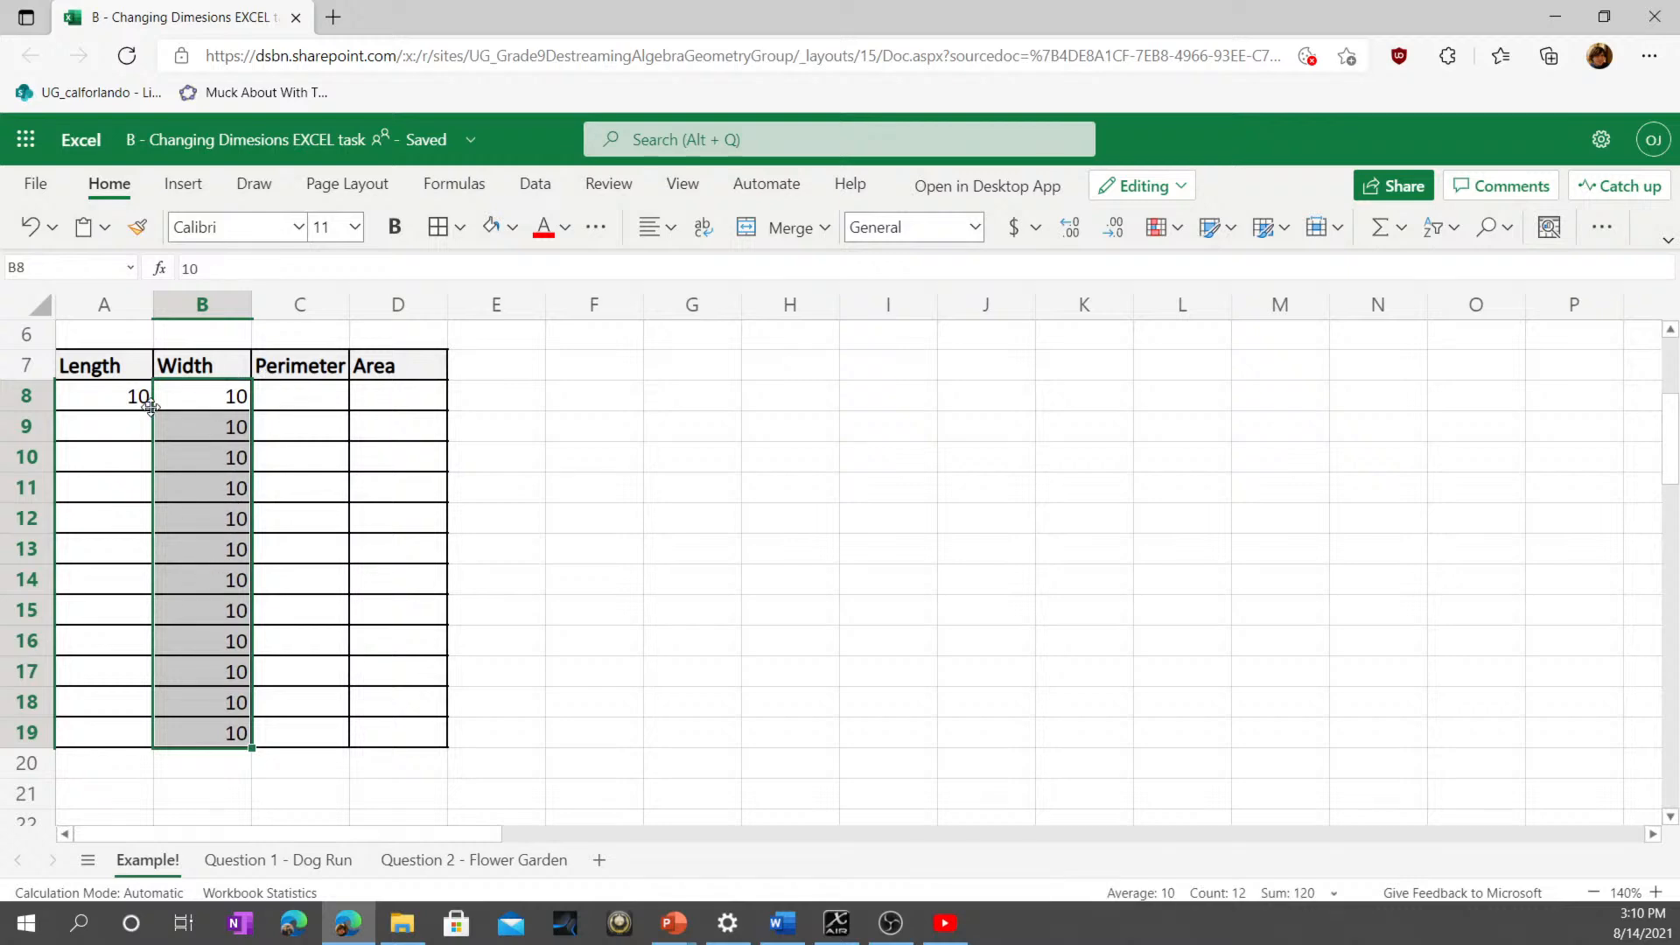
scroll(238, 429, up, 3)
click(274, 403)
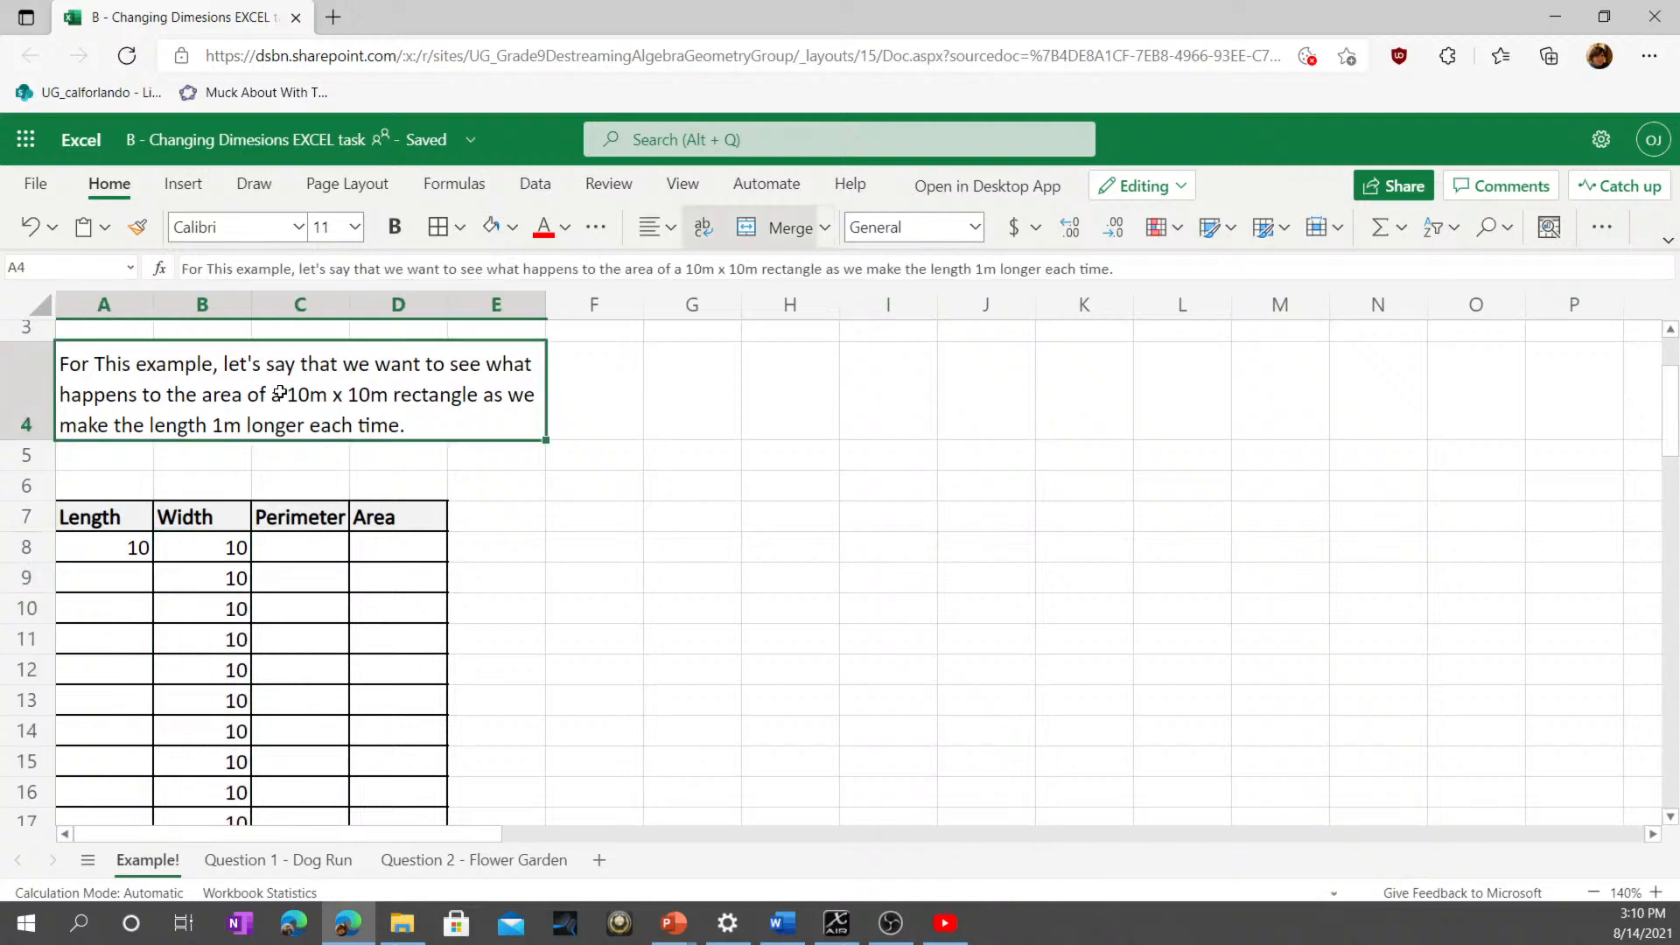
Step: Enter the lengths 11 through 21 one by one in cells A9 to A19
click(128, 571)
scroll(93, 501, down, 1)
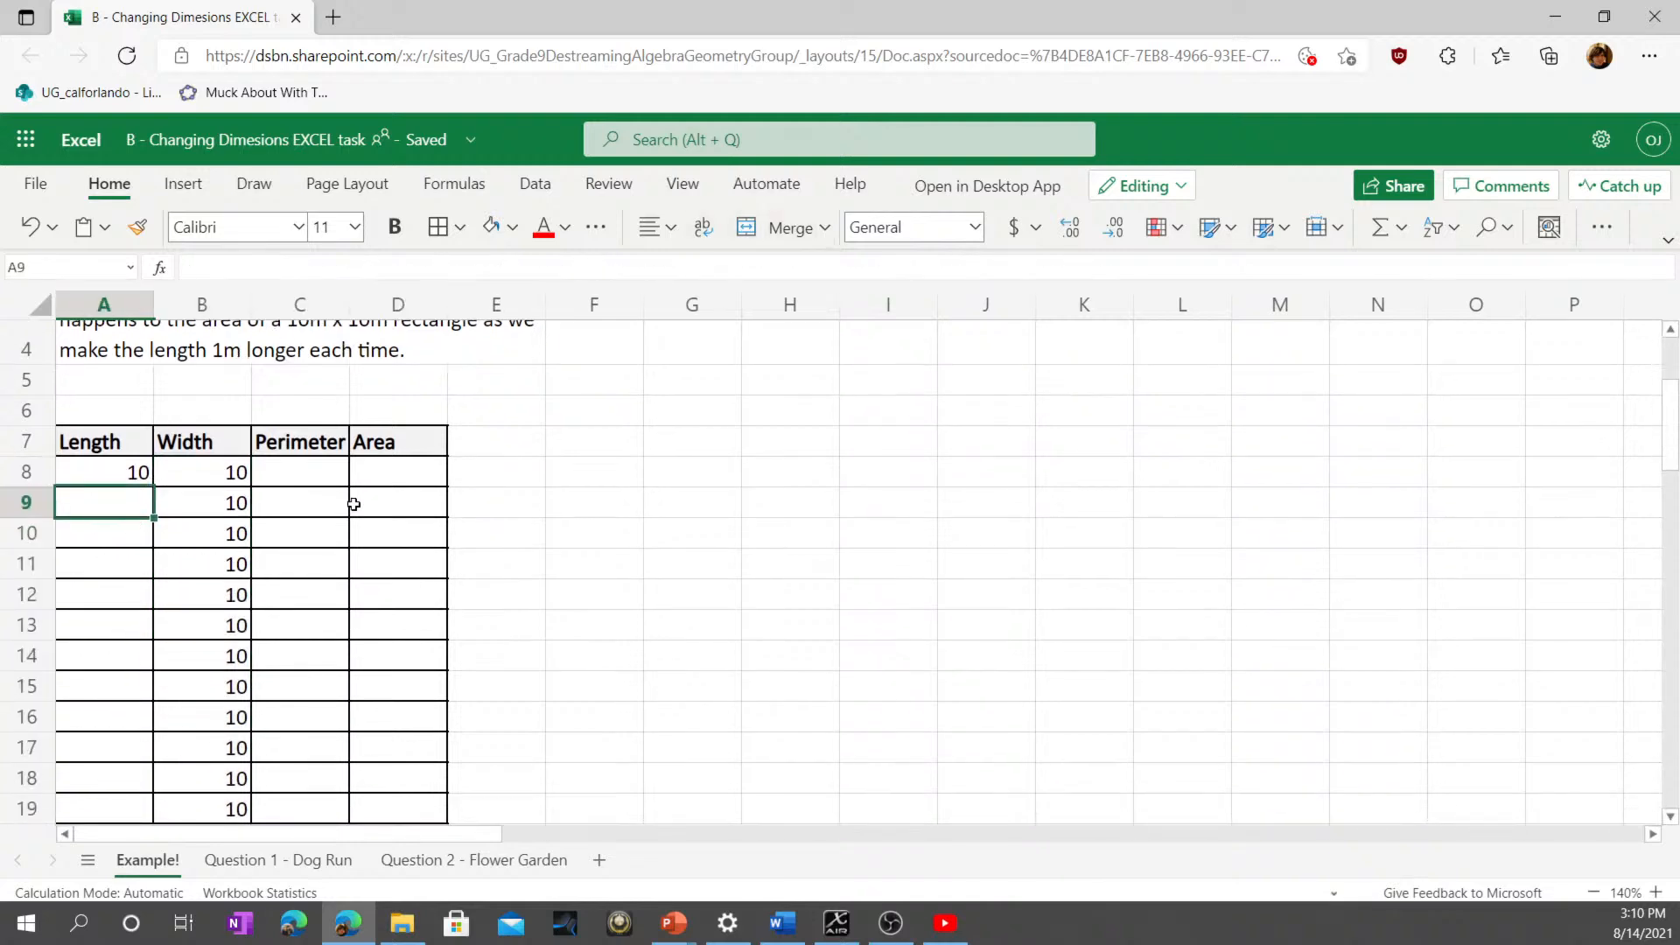
scroll(385, 512, down, 1)
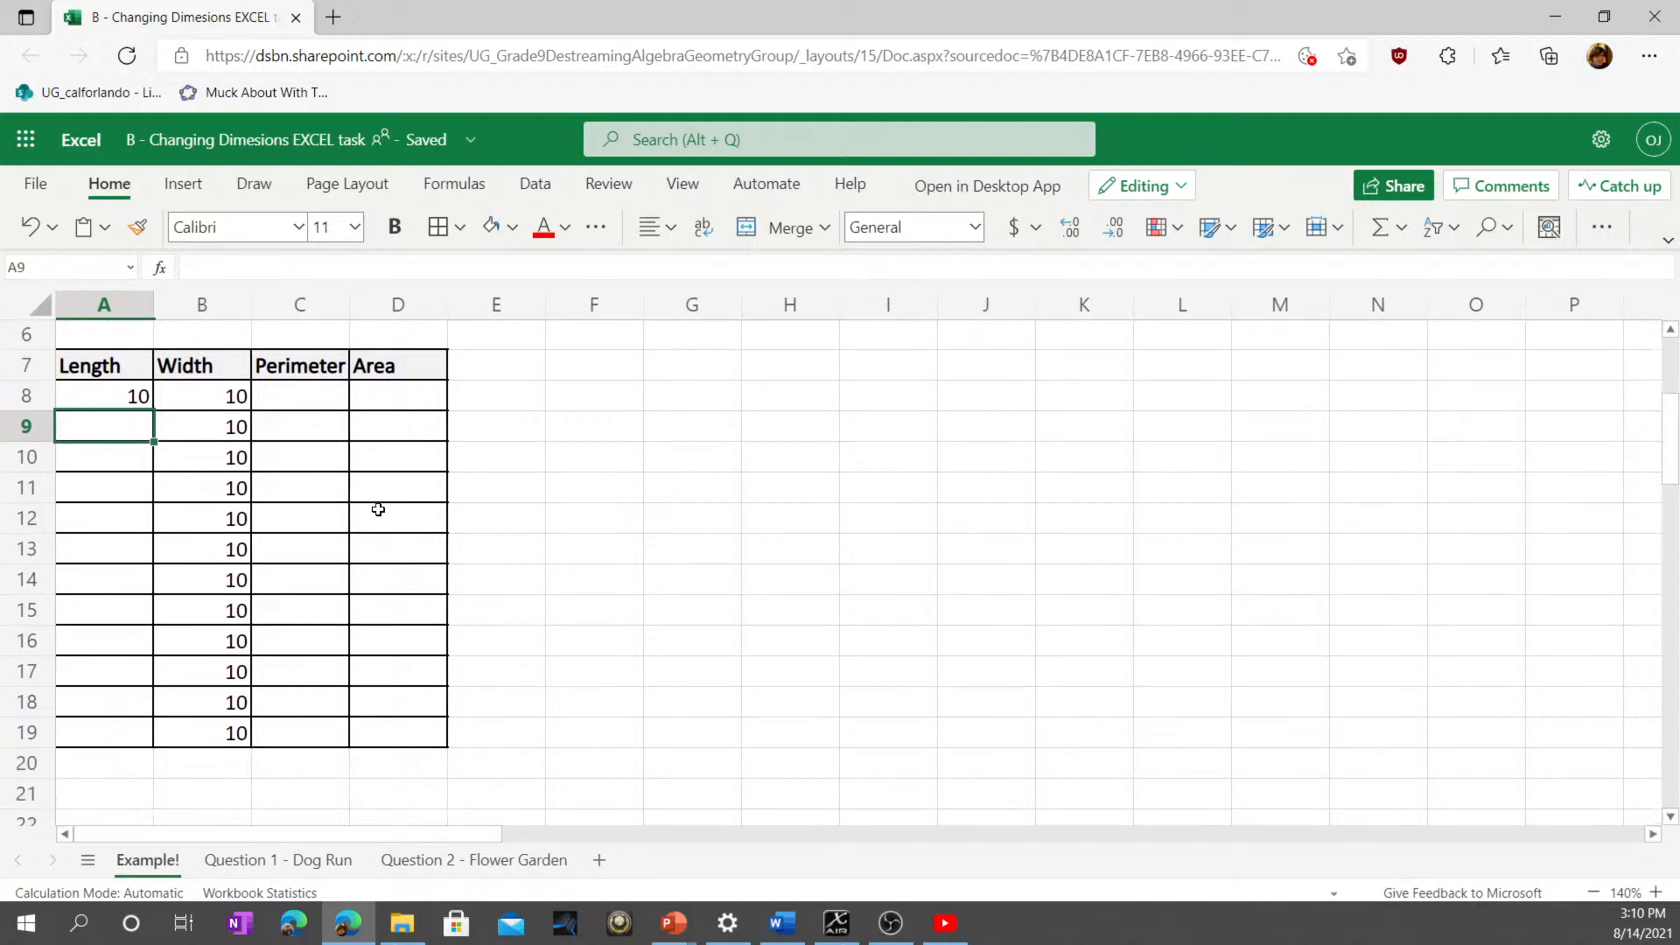
text(11)
key(Return)
text(12)
key(Return)
text(13)
key(Return)
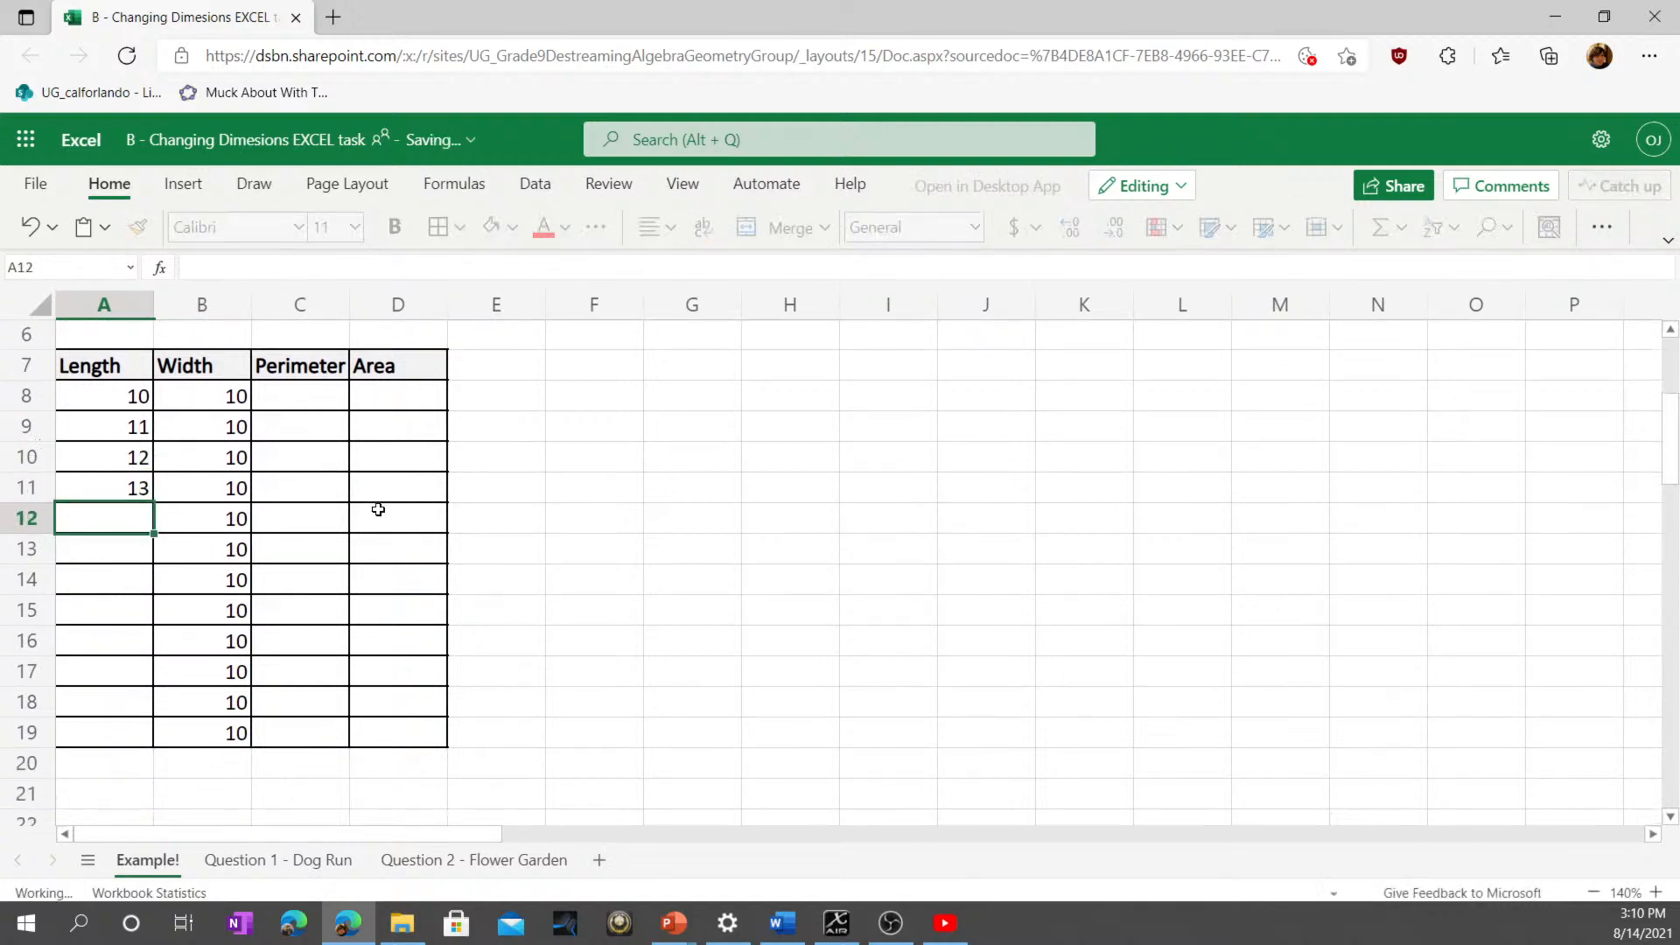
text(14)
key(Return)
text(15)
key(Return)
text(16)
key(Return)
text(1)
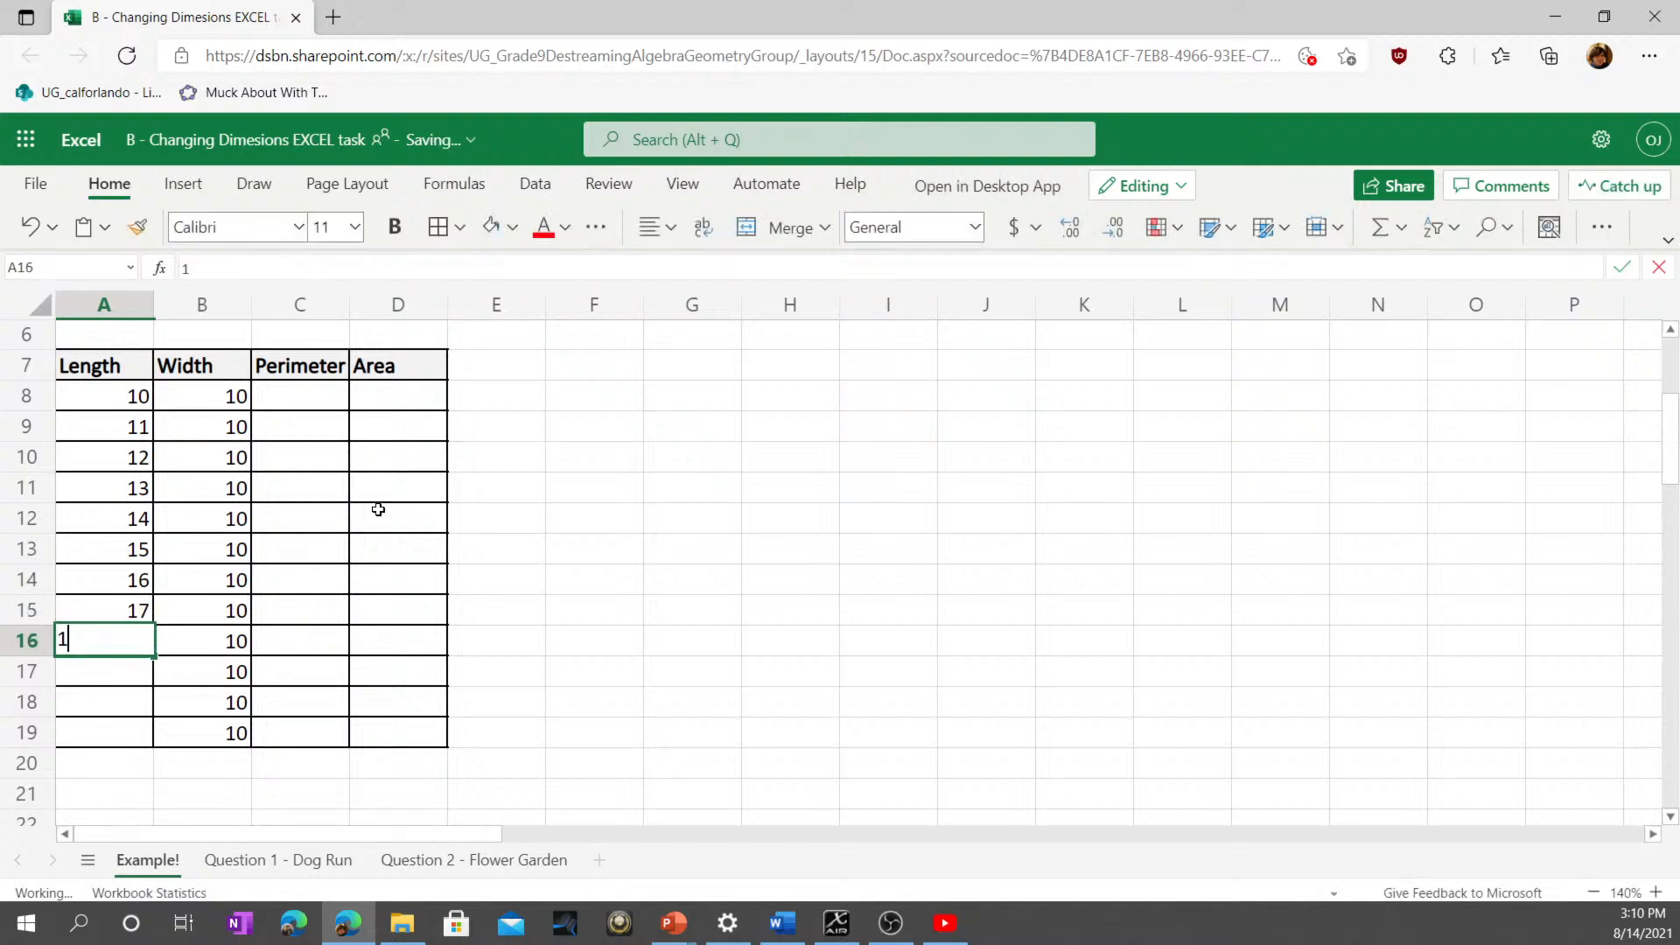
text(7 18 19 20 21)
key(Return)
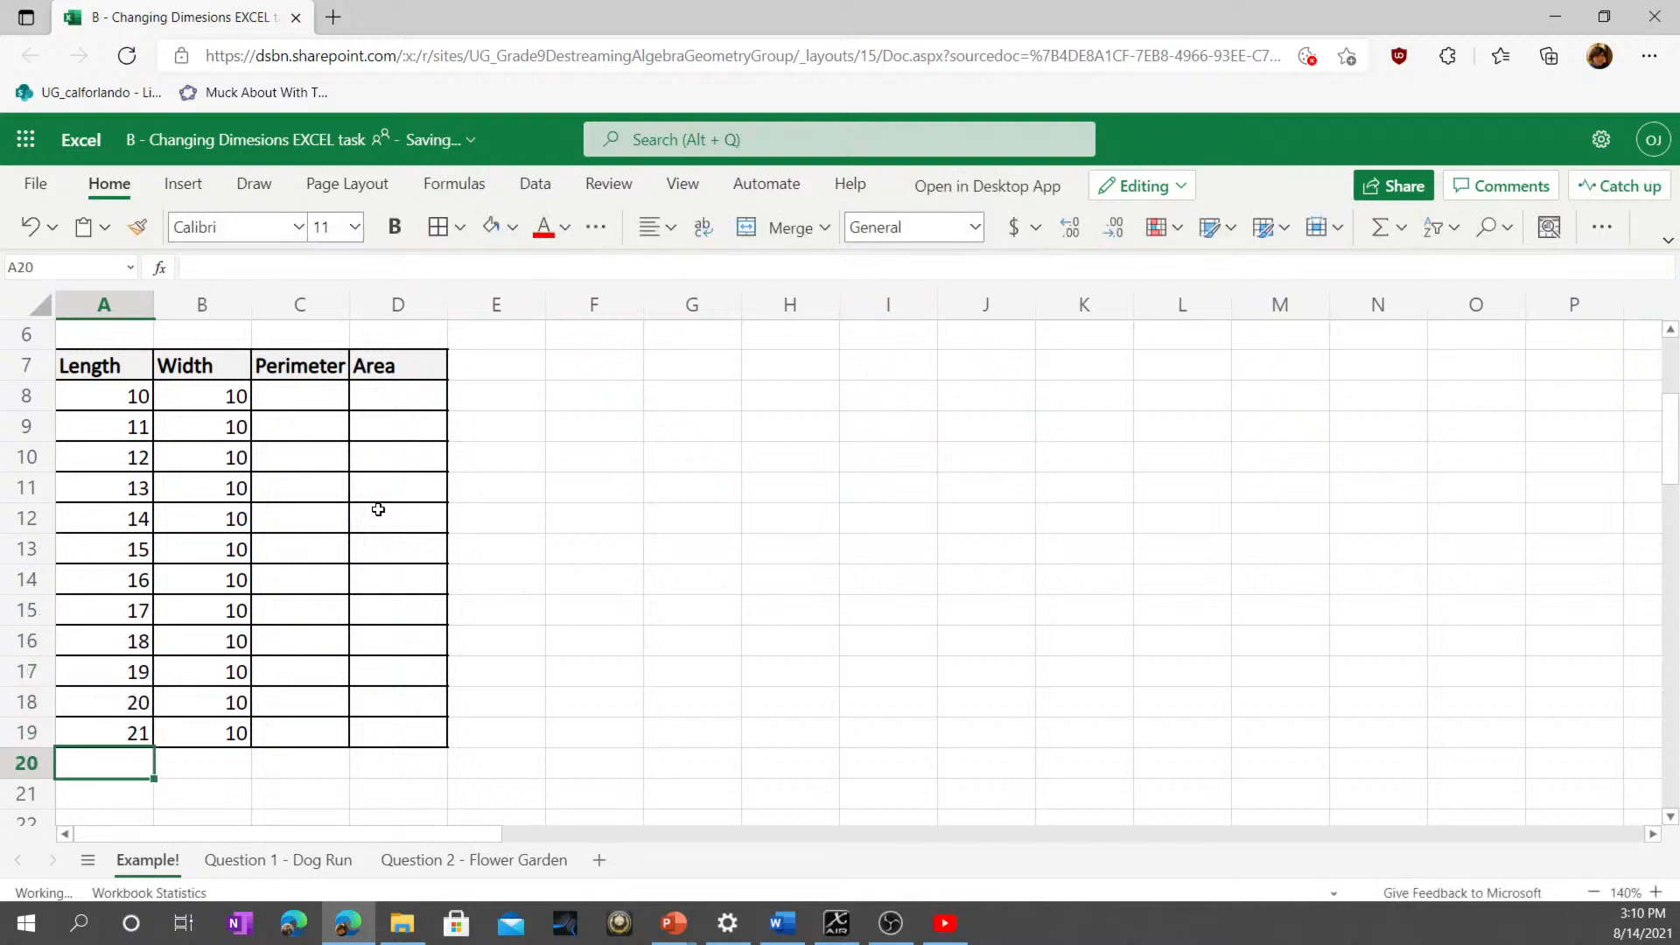
Step: Clear the manually entered lengths in A9:A19, keeping the first length in A8
drag(116, 431, 109, 727)
key(Delete)
key(Up)
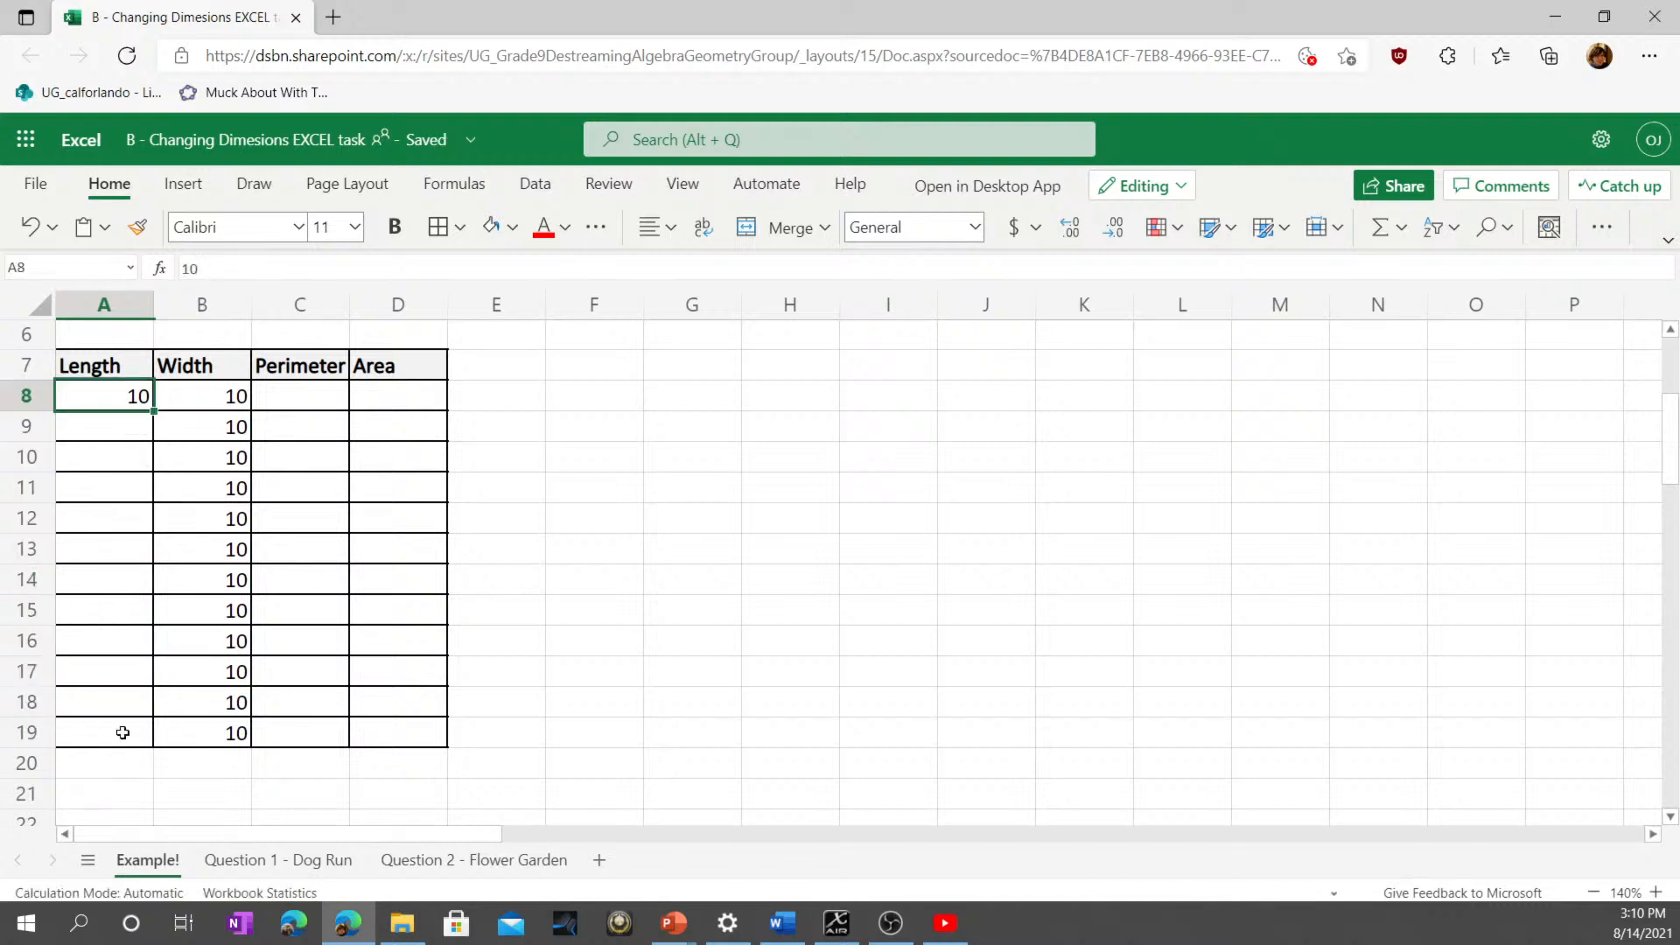
Step: Enter the formula =A8+1 in A9 to make the length 1 m longer than the one above
key(Down)
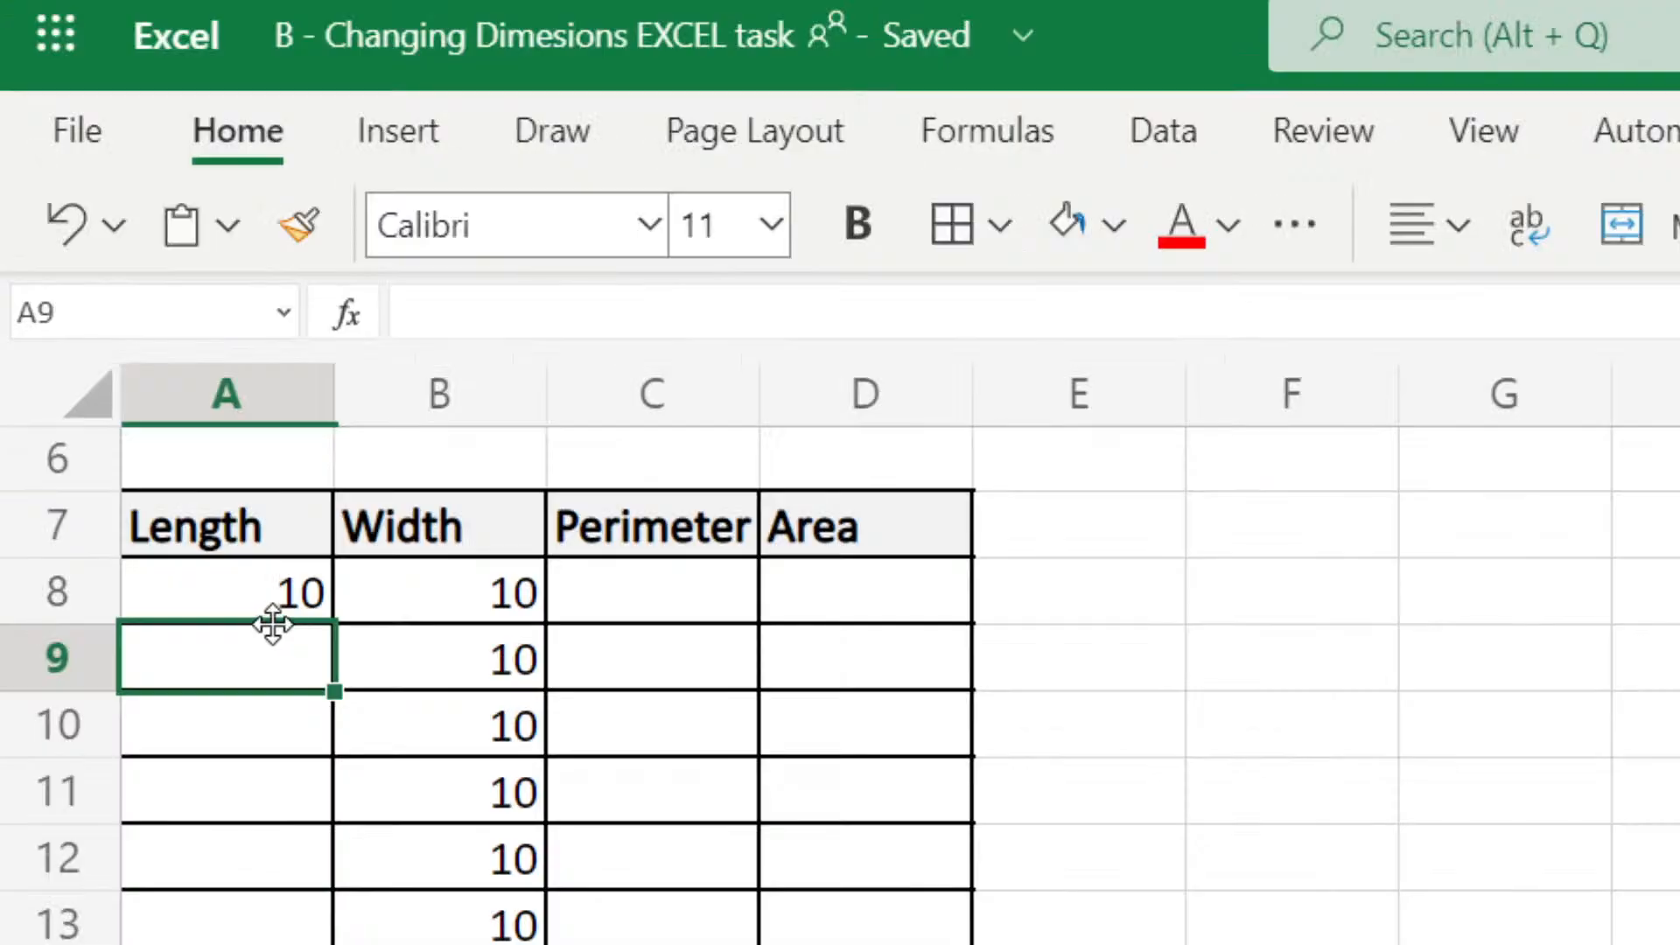
click(293, 589)
click(277, 675)
text(=)
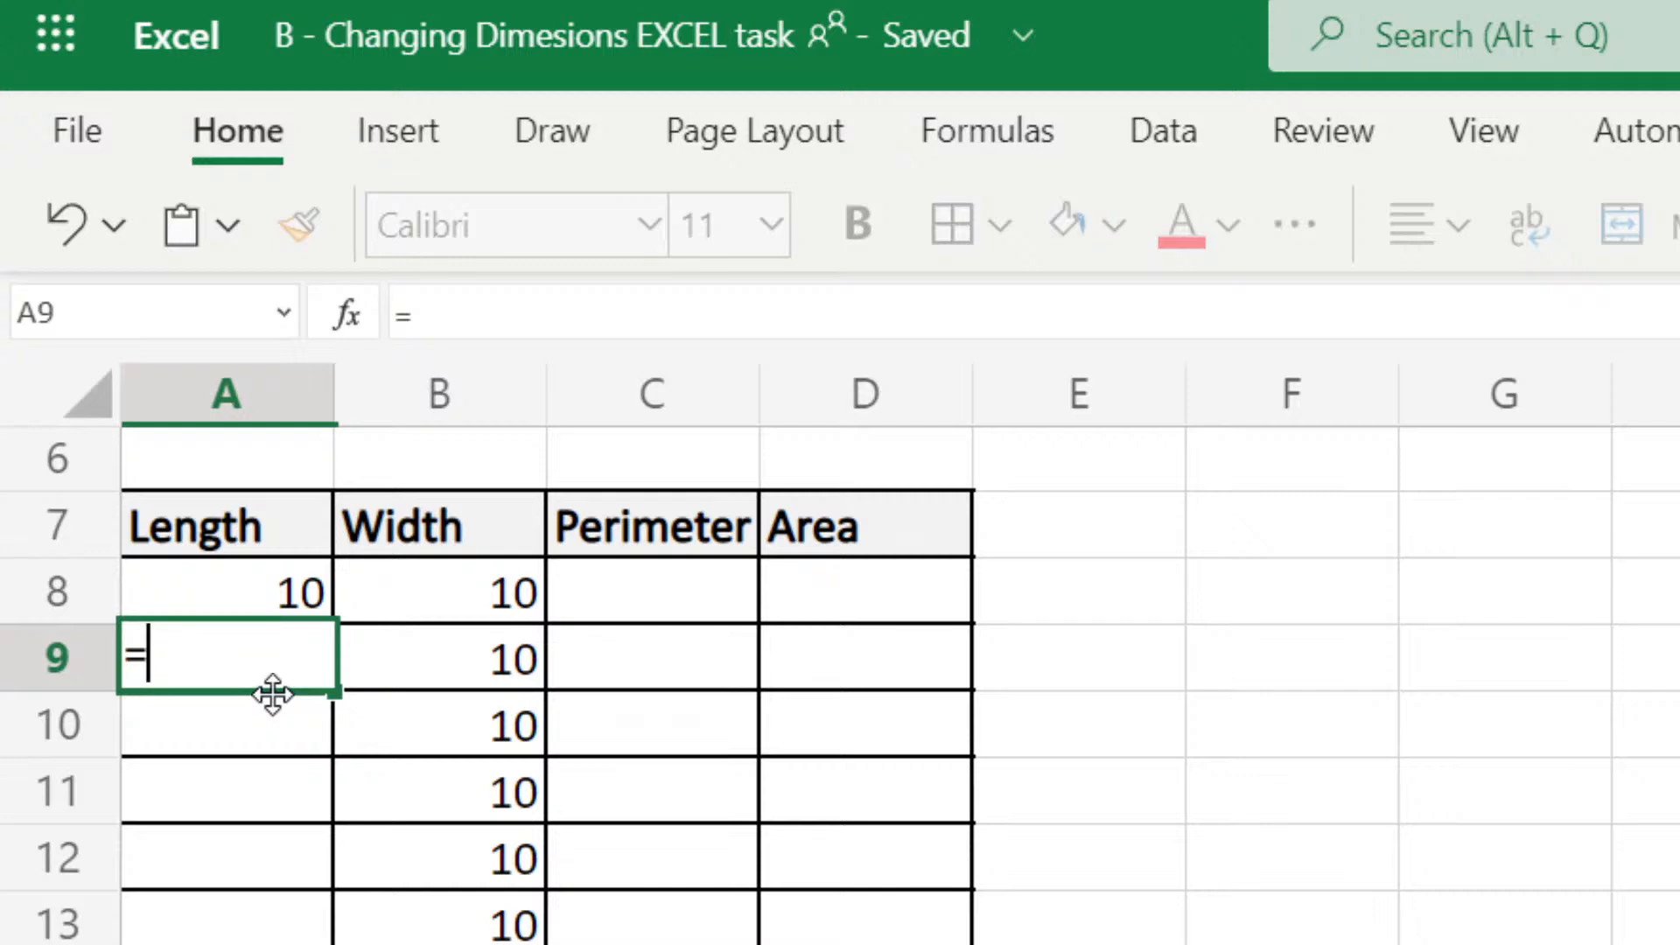
click(259, 589)
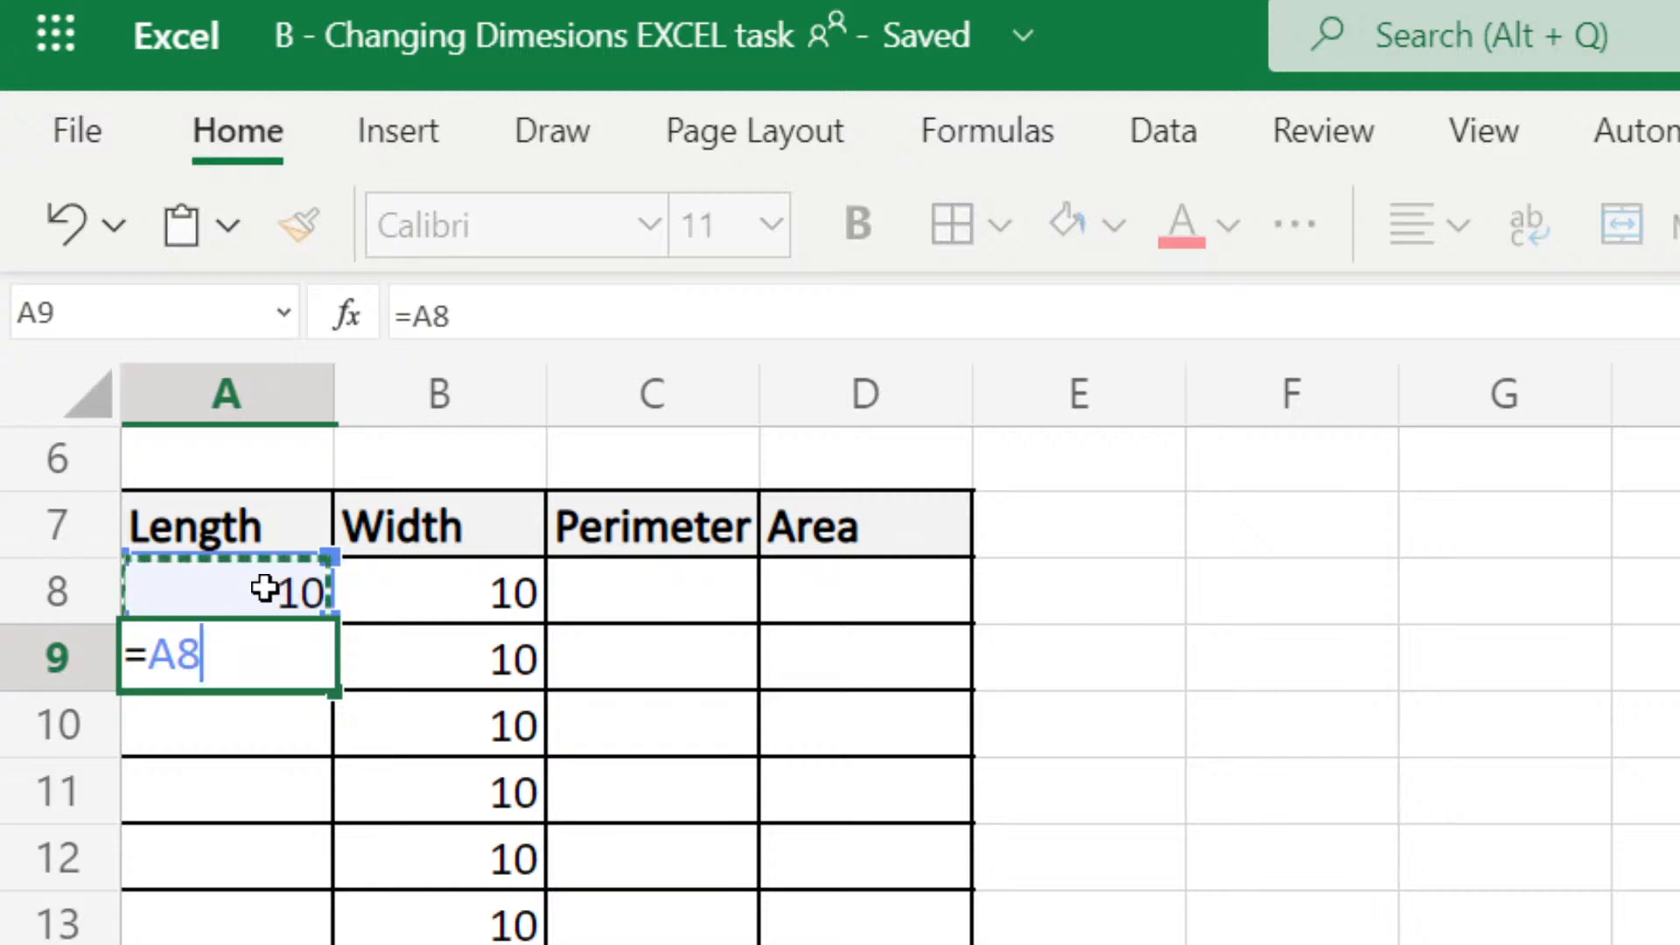
text(+1)
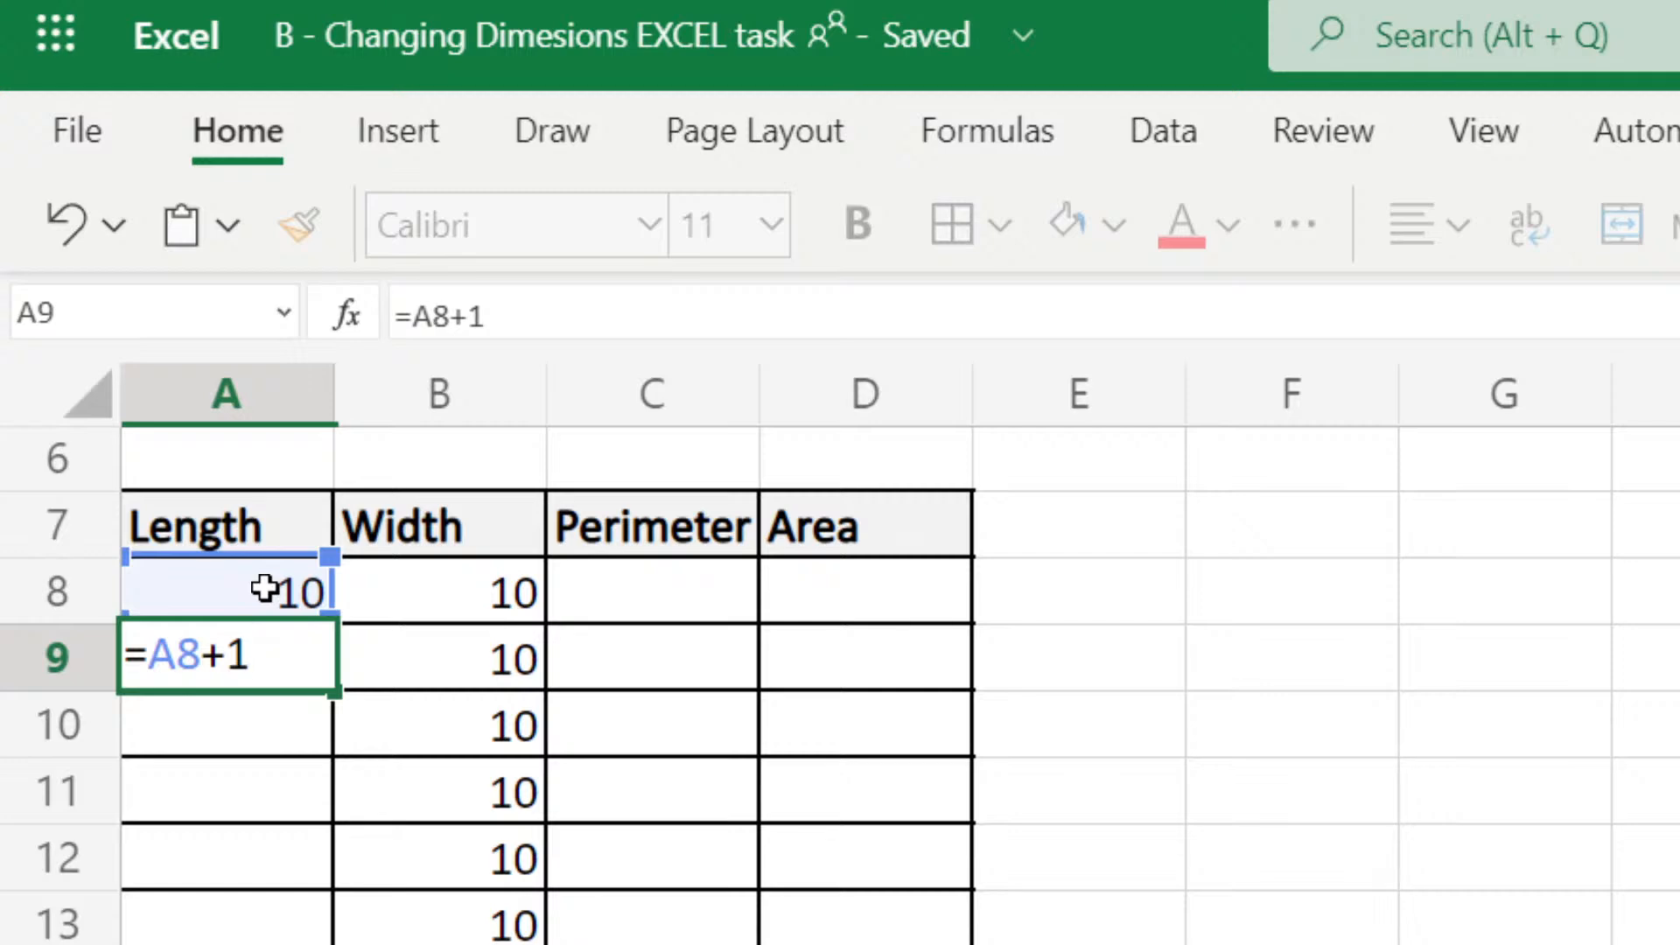
key(Return)
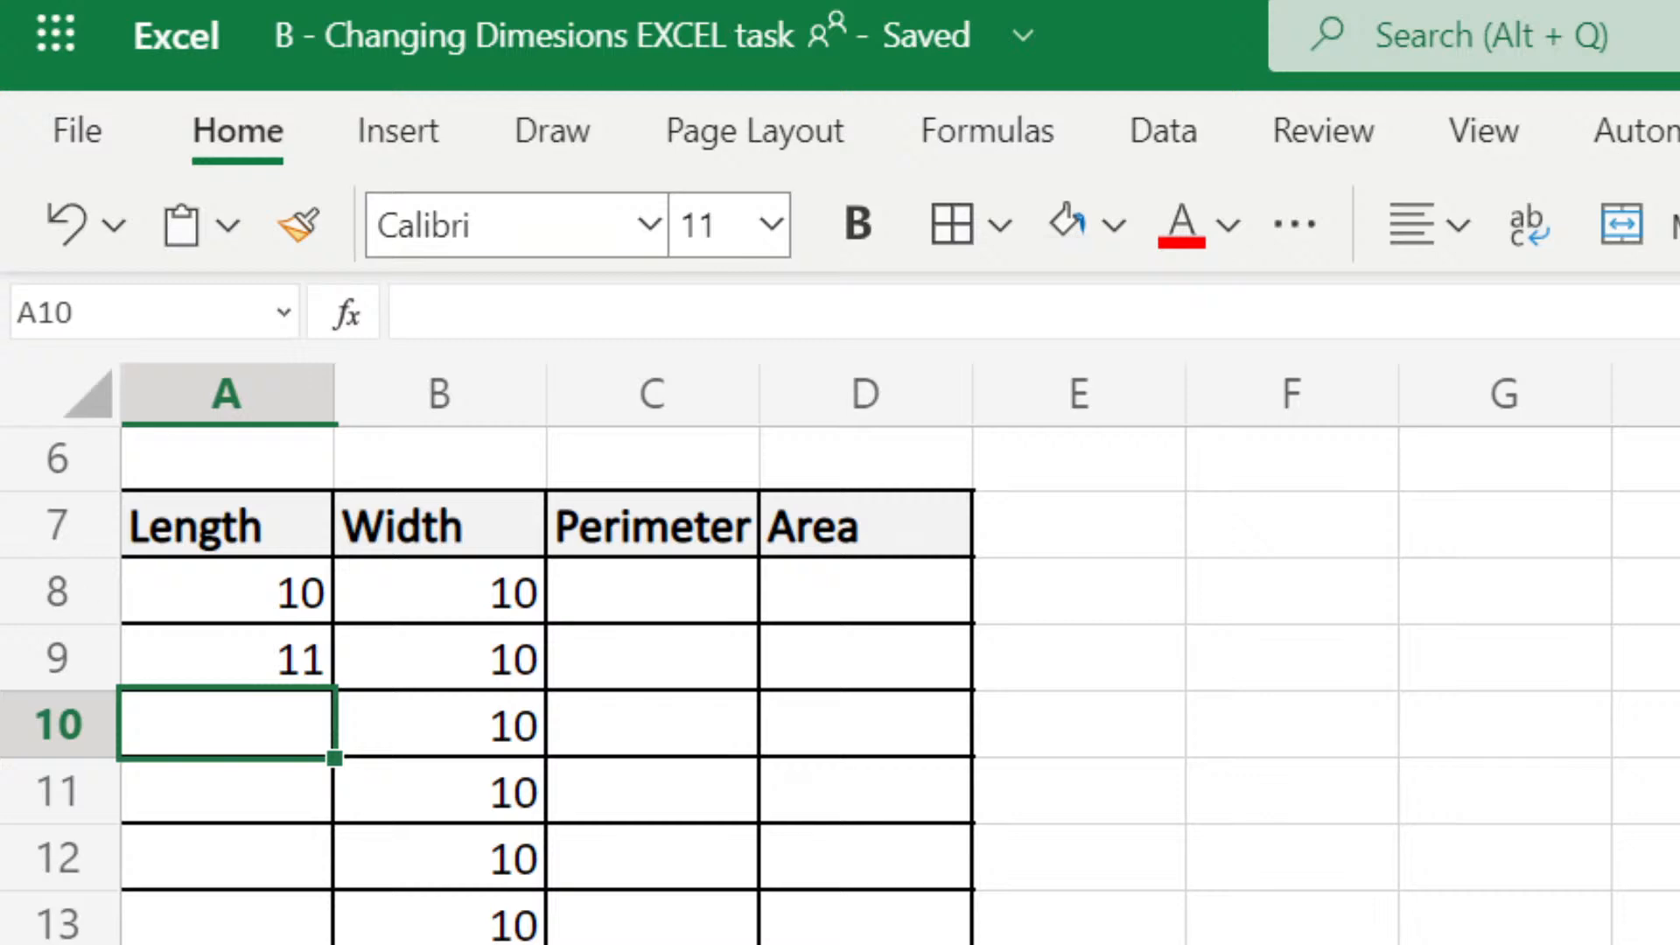
Step: Fill the length formula from A9 down through A19
click(252, 667)
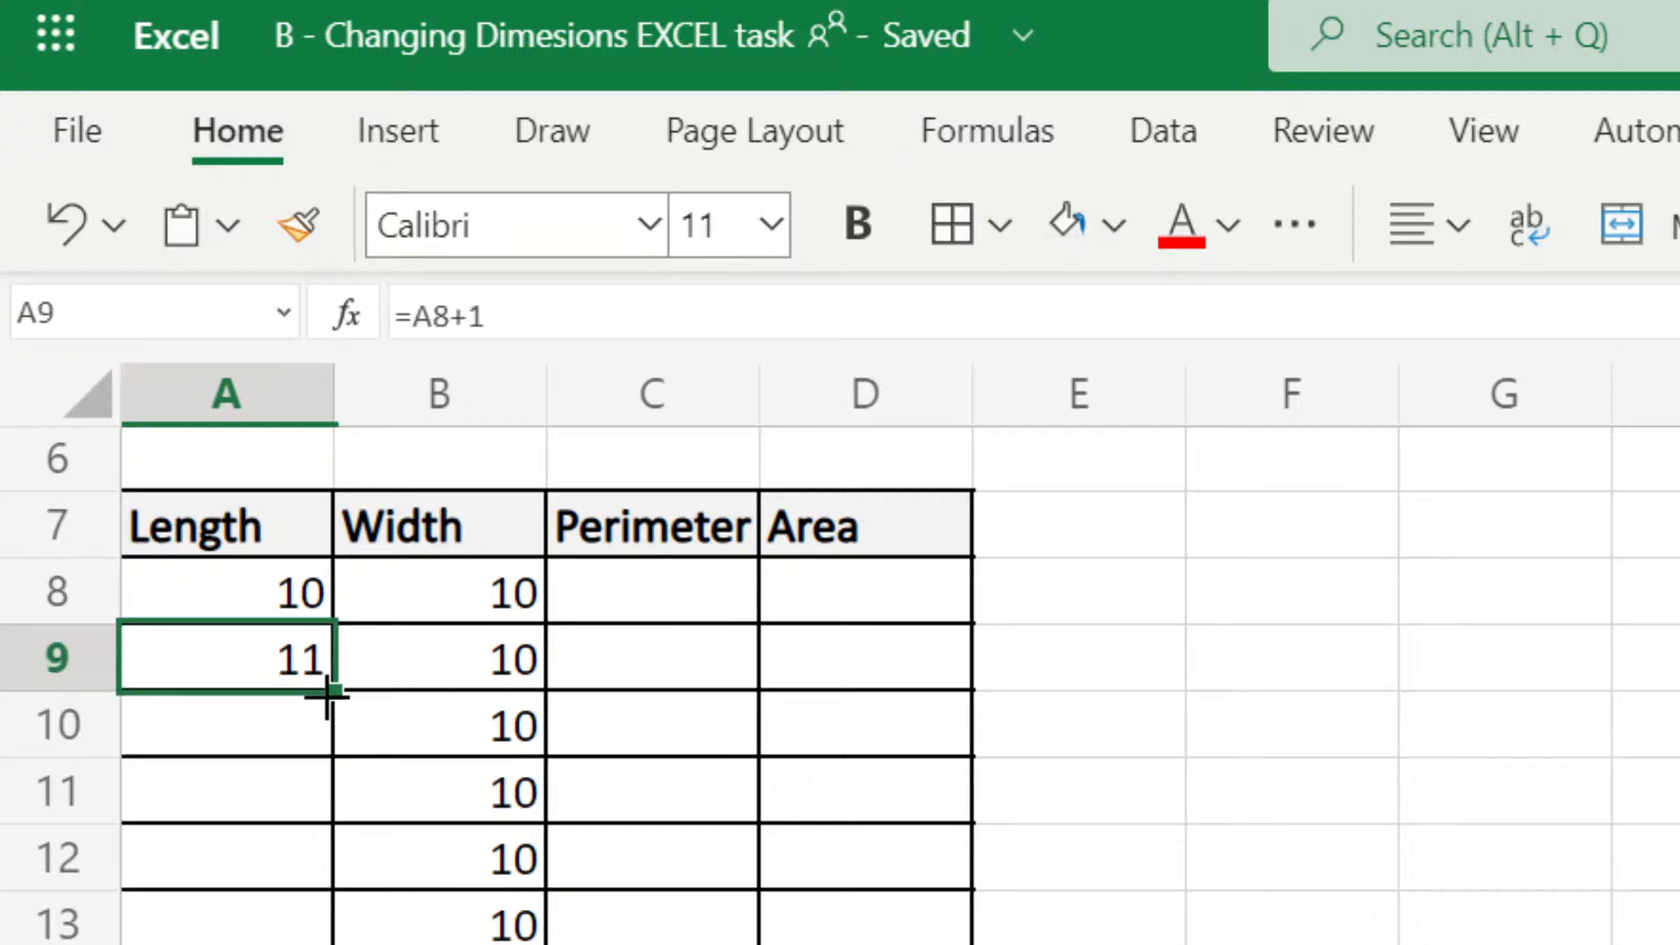
mouse_move(334, 691)
mouse_down()
mouse_move(315, 743)
mouse_move(315, 944)
mouse_move(338, 686)
mouse_up()
drag(331, 692, 333, 944)
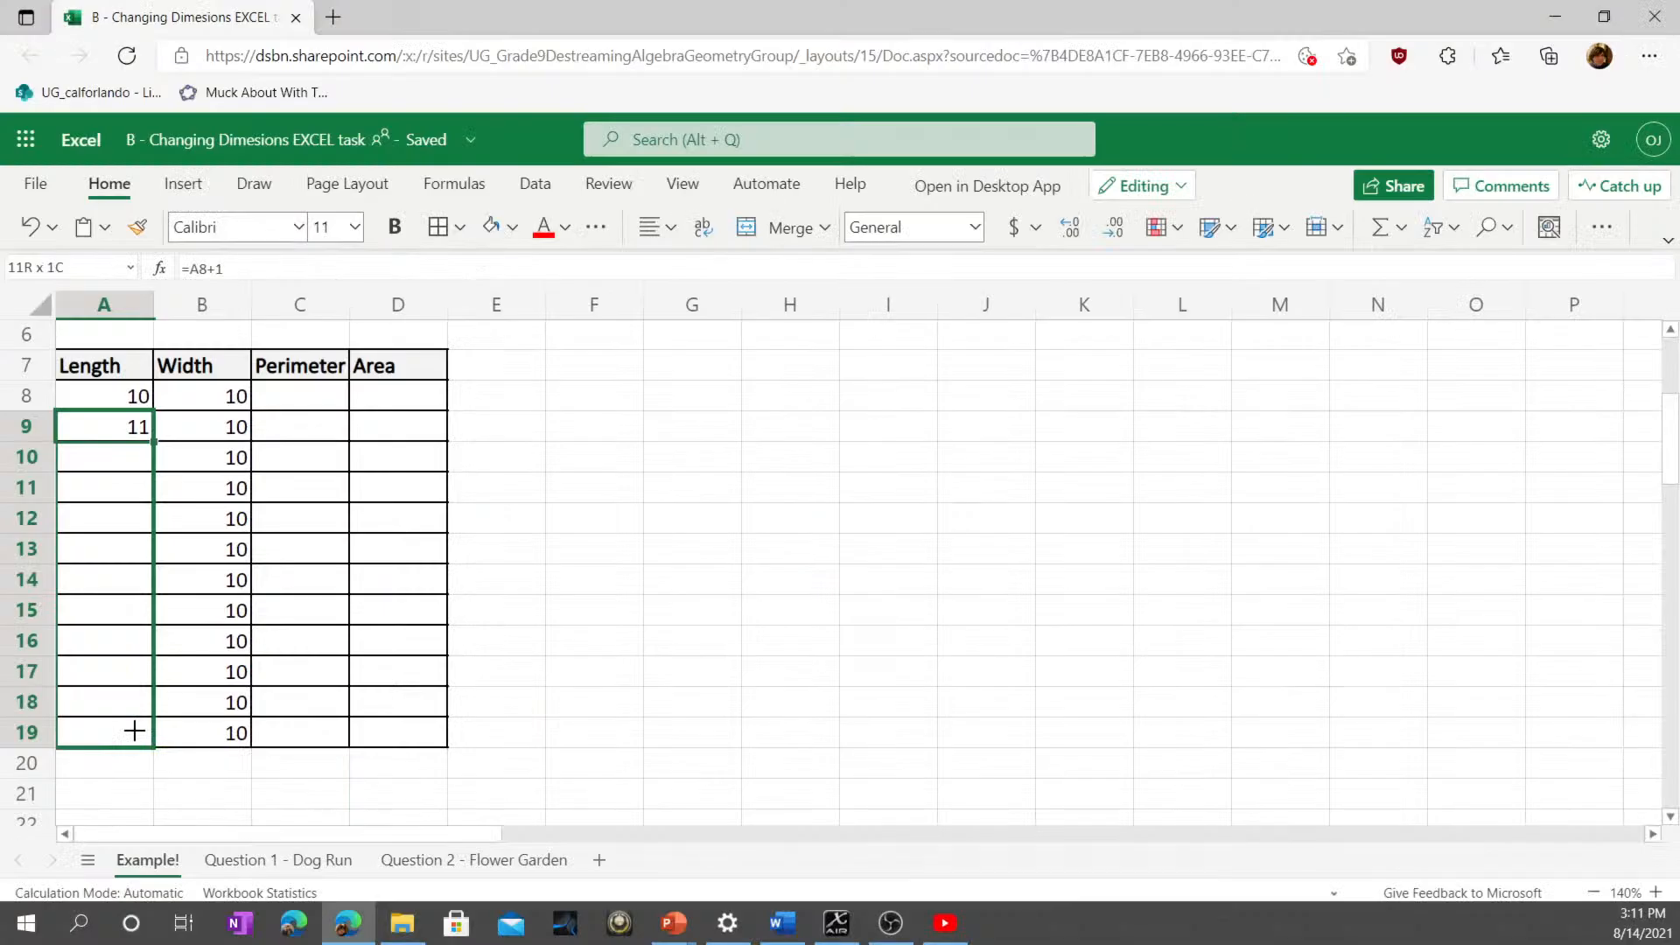
drag(134, 731, 134, 731)
click(143, 427)
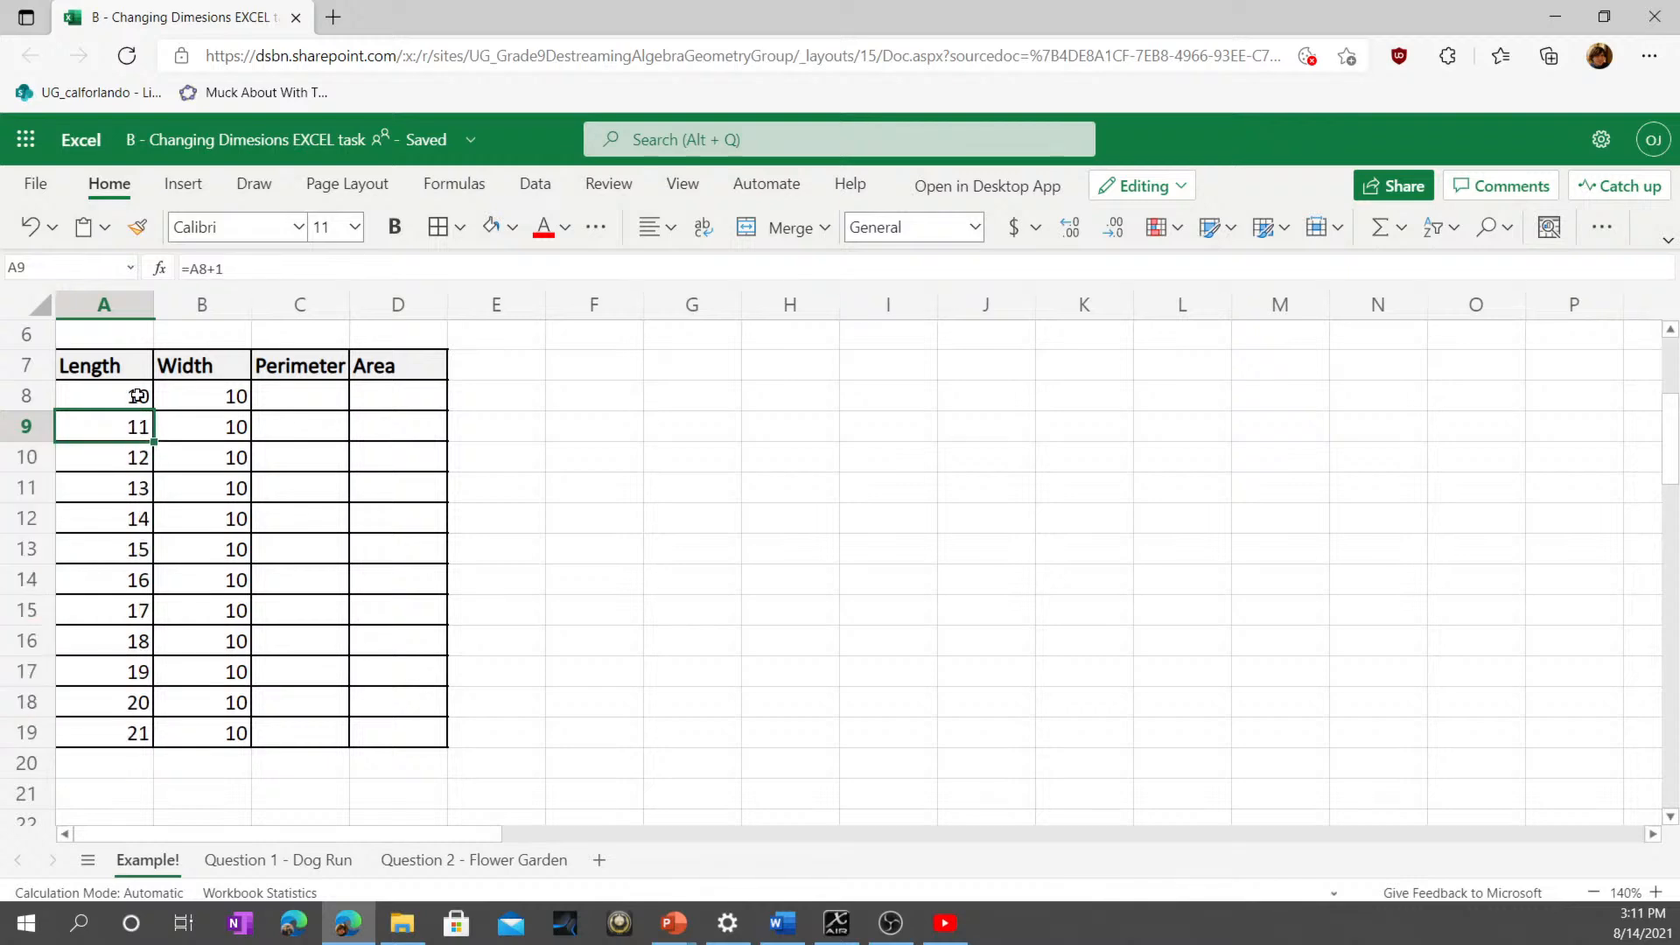
Step: Step through the Length cells below A8 to examine how each formula refers to the cell above
click(138, 397)
key(Down)
key(Down)
key(Down)
key(Down)
key(Down)
key(Down)
key(Down)
key(Down)
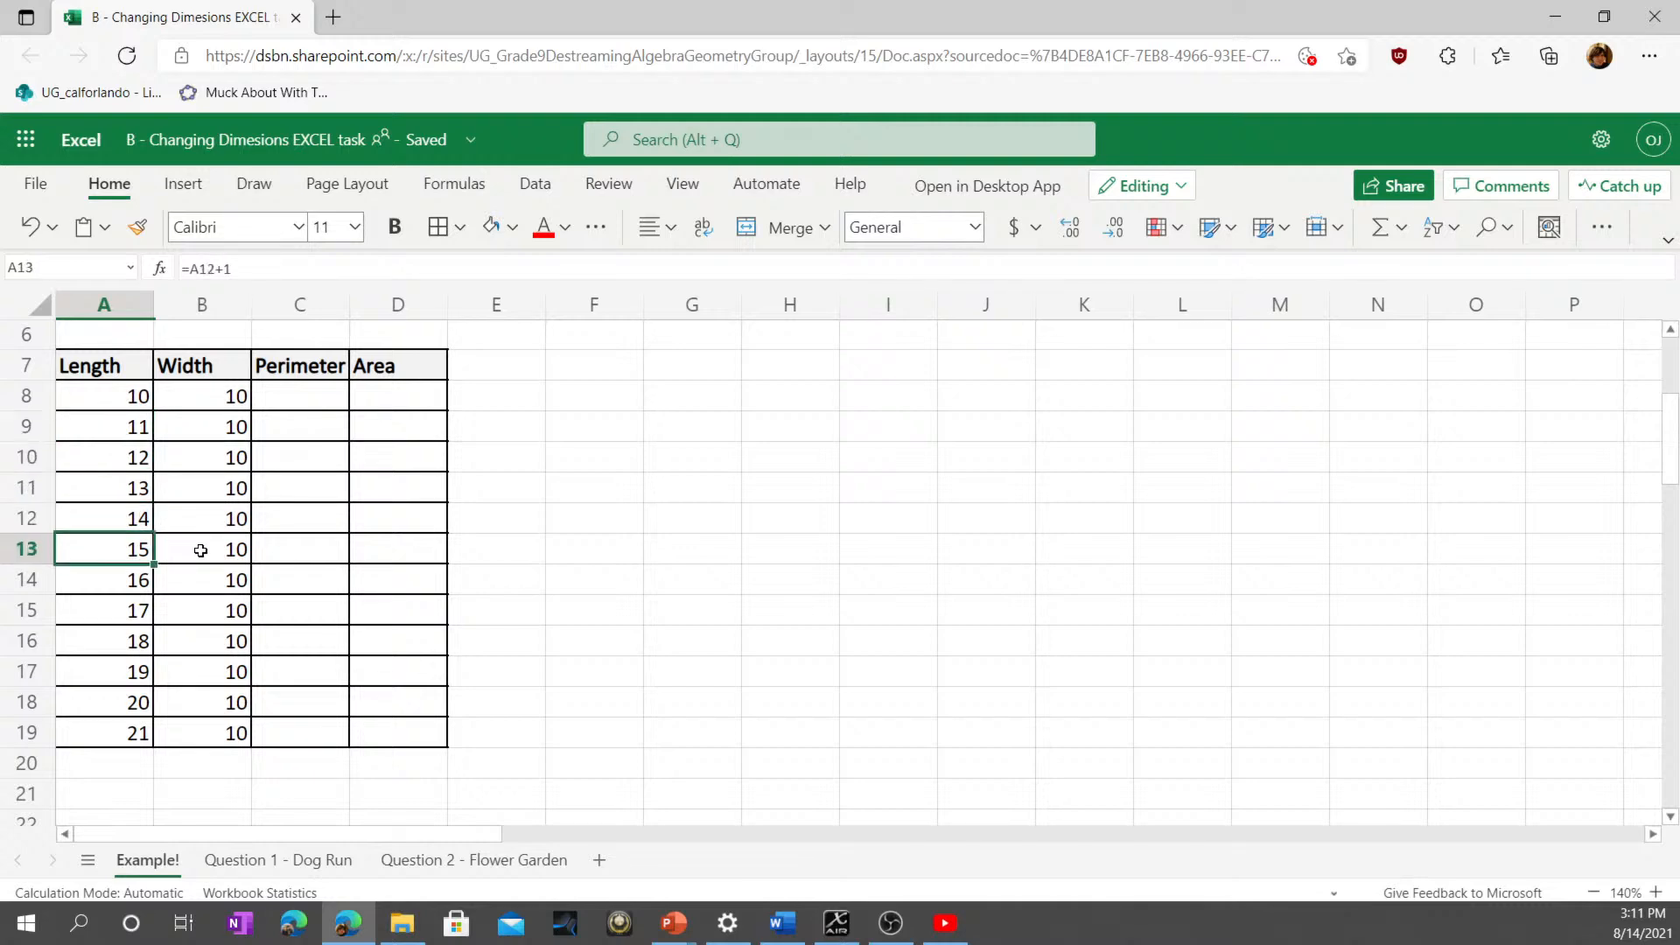
key(Down)
key(Down)
key(Down)
key(Up)
key(Up)
key(Up)
key(Up)
key(Up)
key(Up)
key(Up)
key(Up)
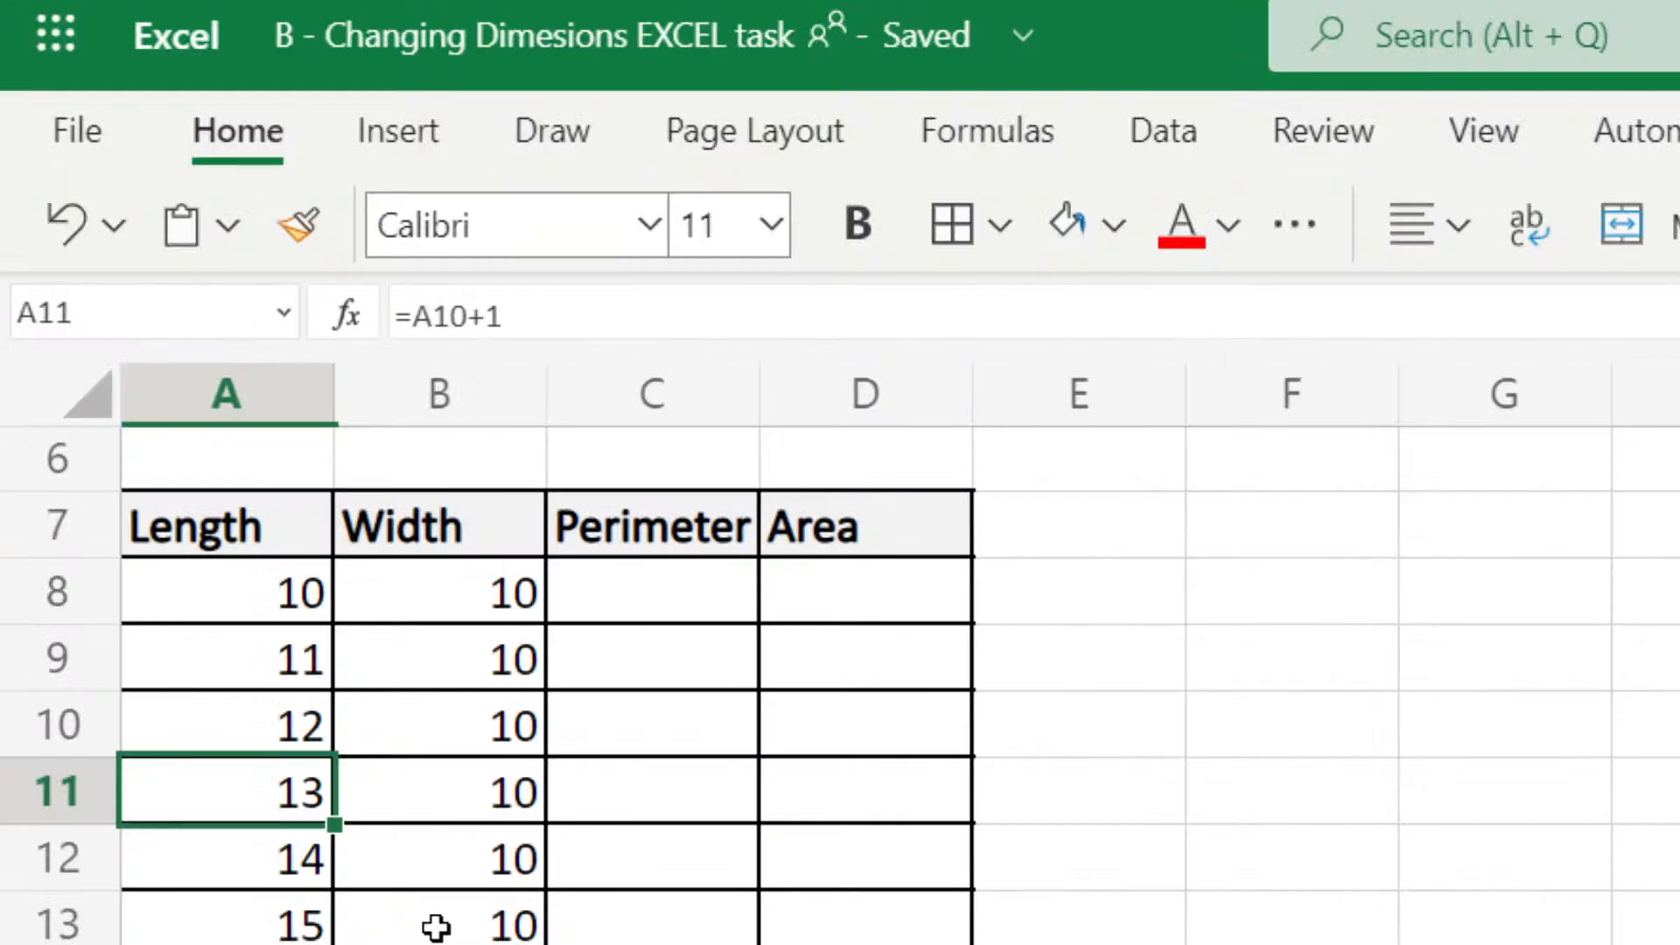
click(678, 536)
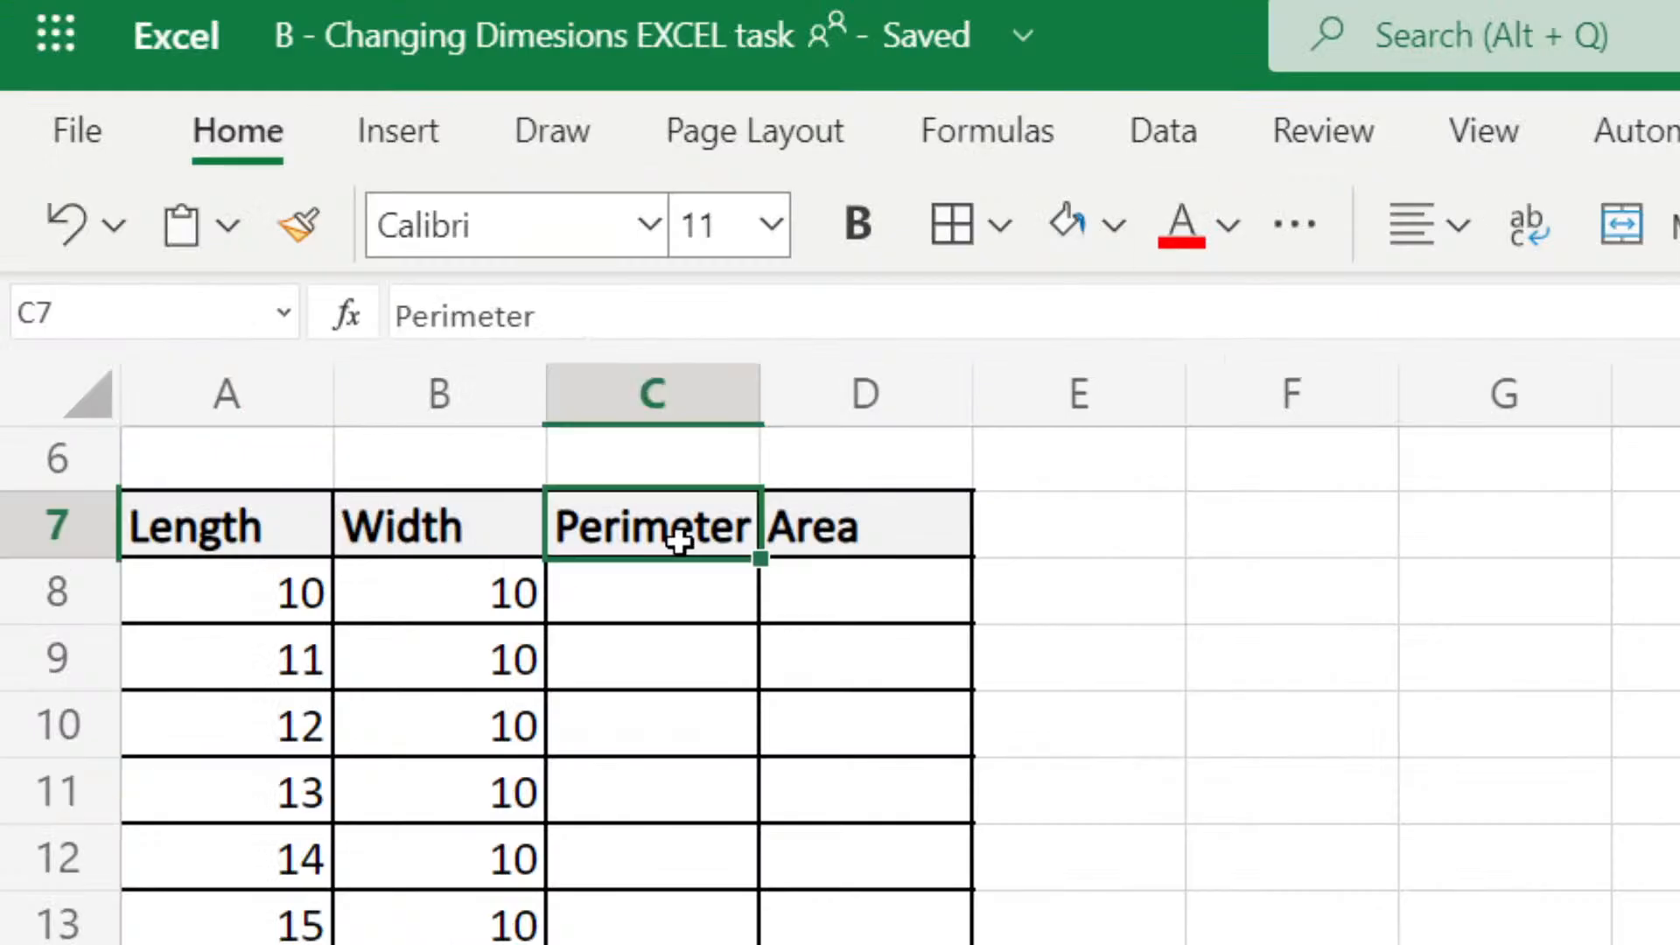
click(630, 600)
click(711, 445)
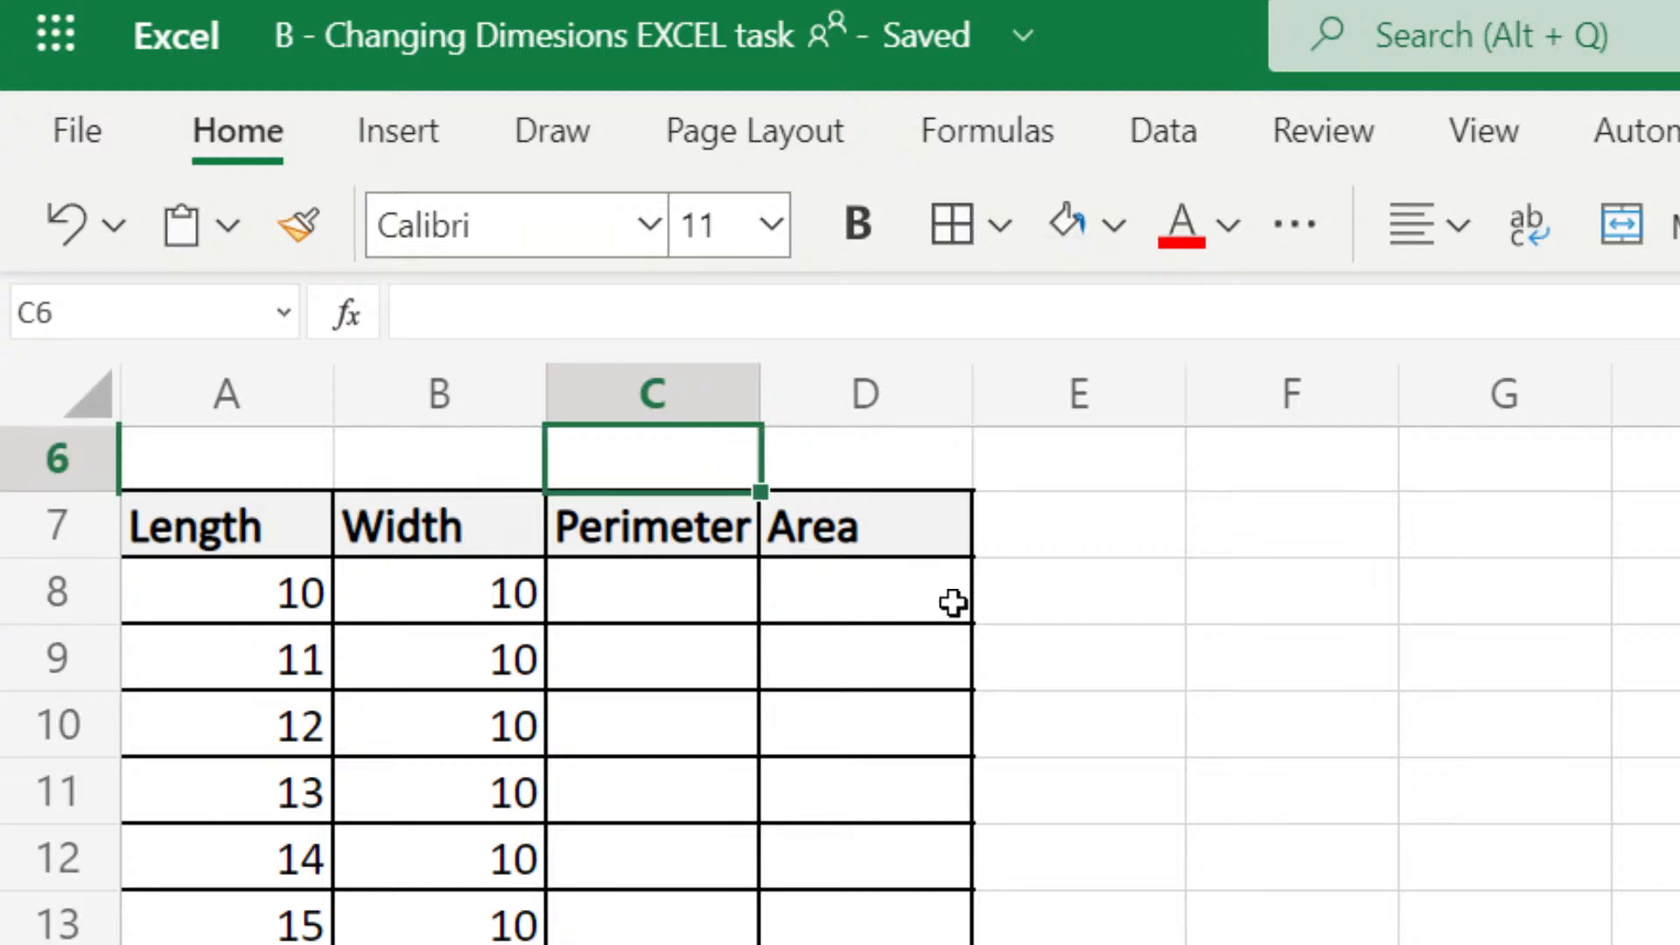
Step: Draw a rectangle beside the table by applying a thick outside border to G9:K12
key(Right)
key(Right)
key(Right)
key(Right)
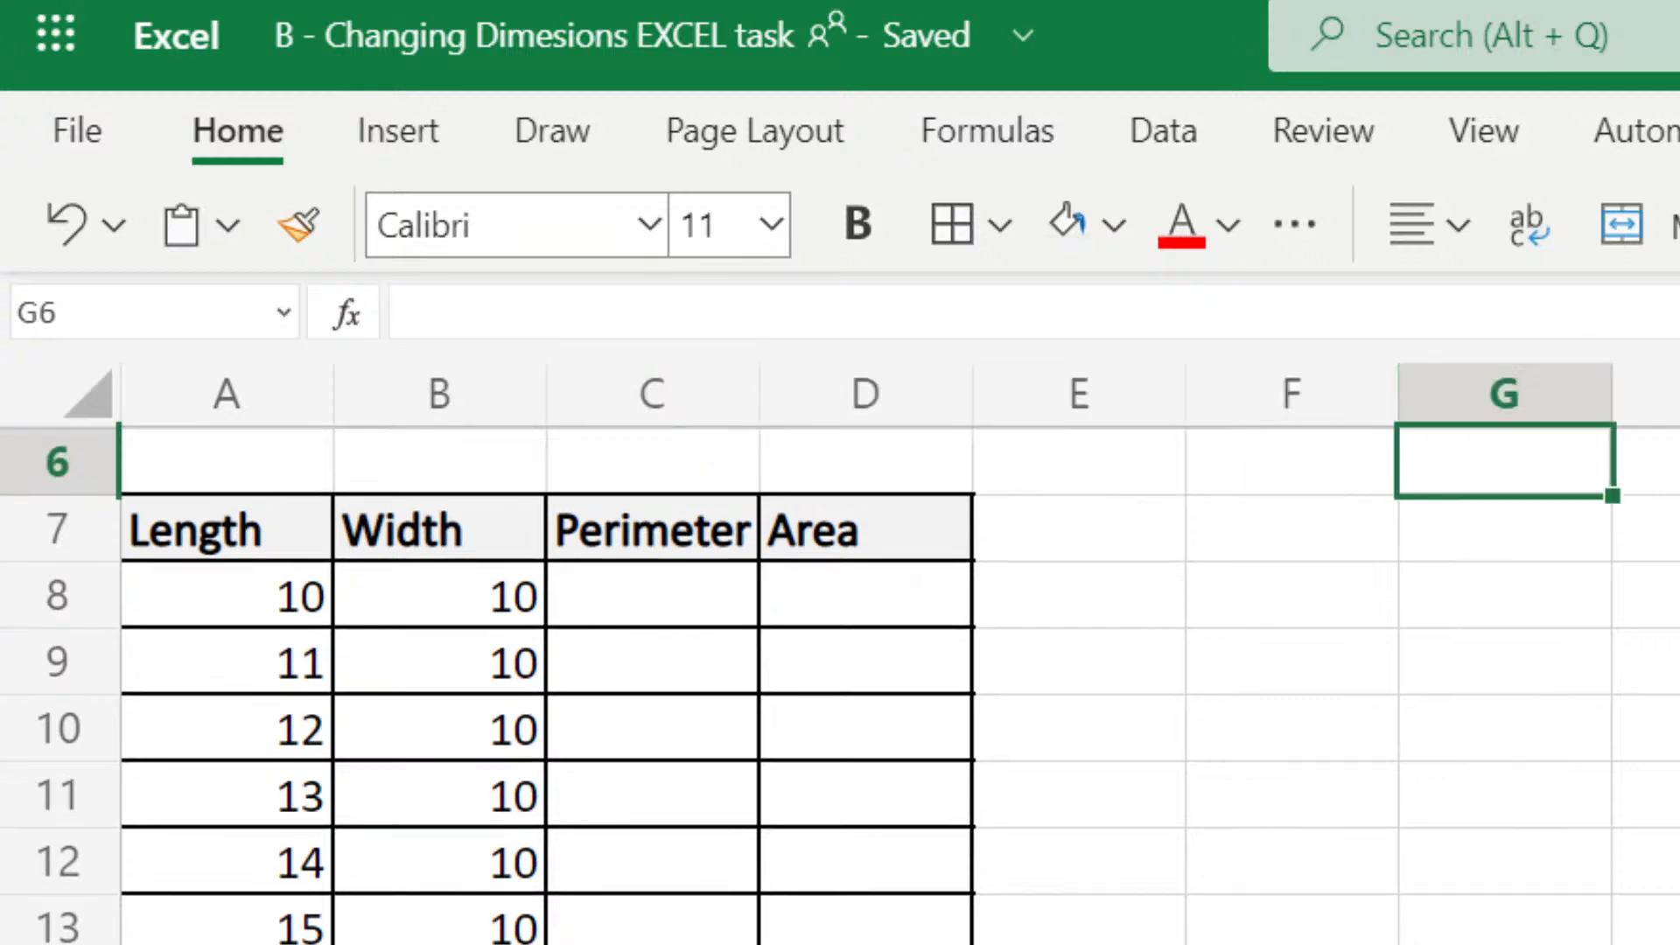
scroll(1028, 551, right, 3)
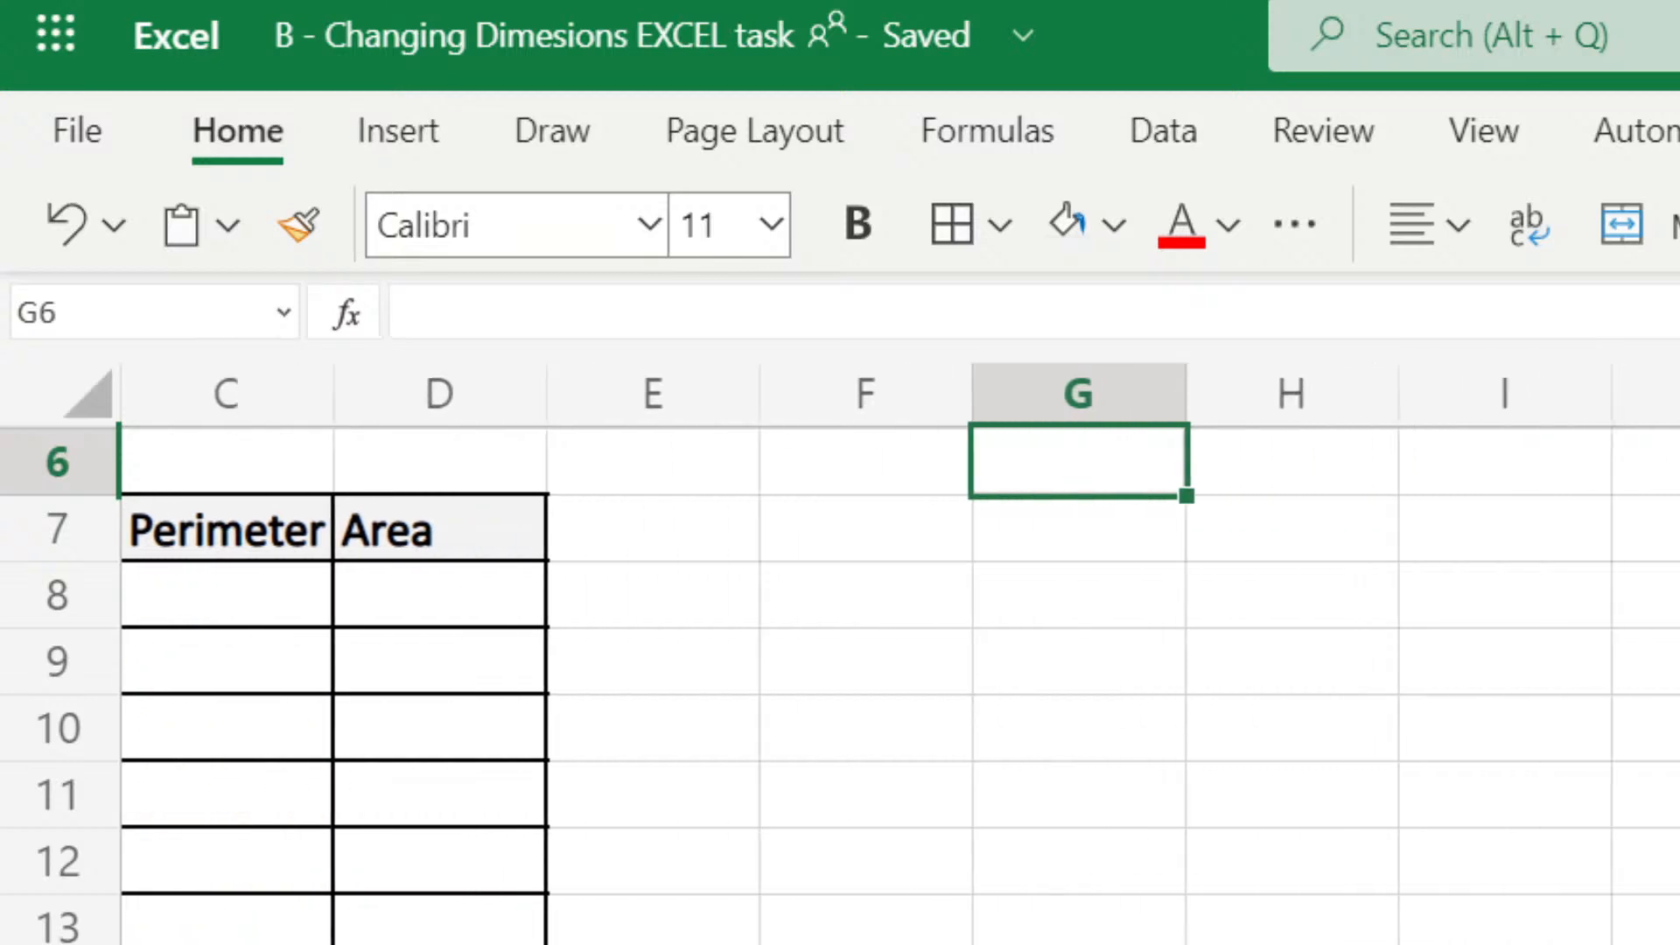
click(938, 688)
key(shift+Down)
key(shift+Down)
key(shift+Down)
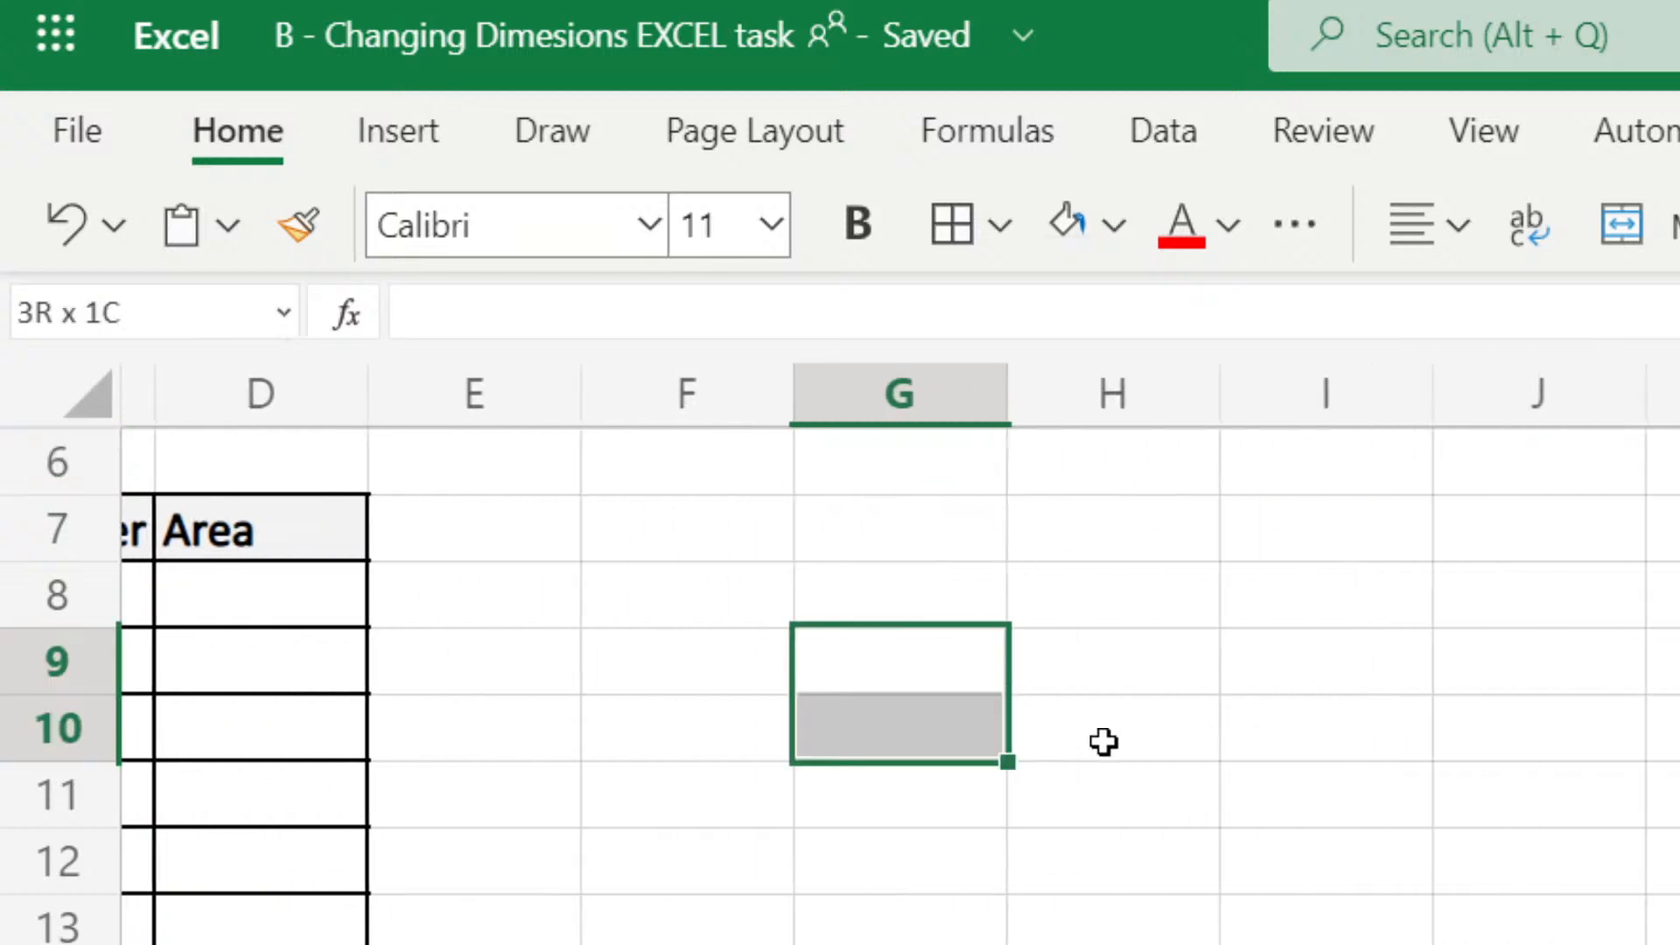
key(shift+Right)
key(shift+Right)
key(shift+Right)
key(shift+Right)
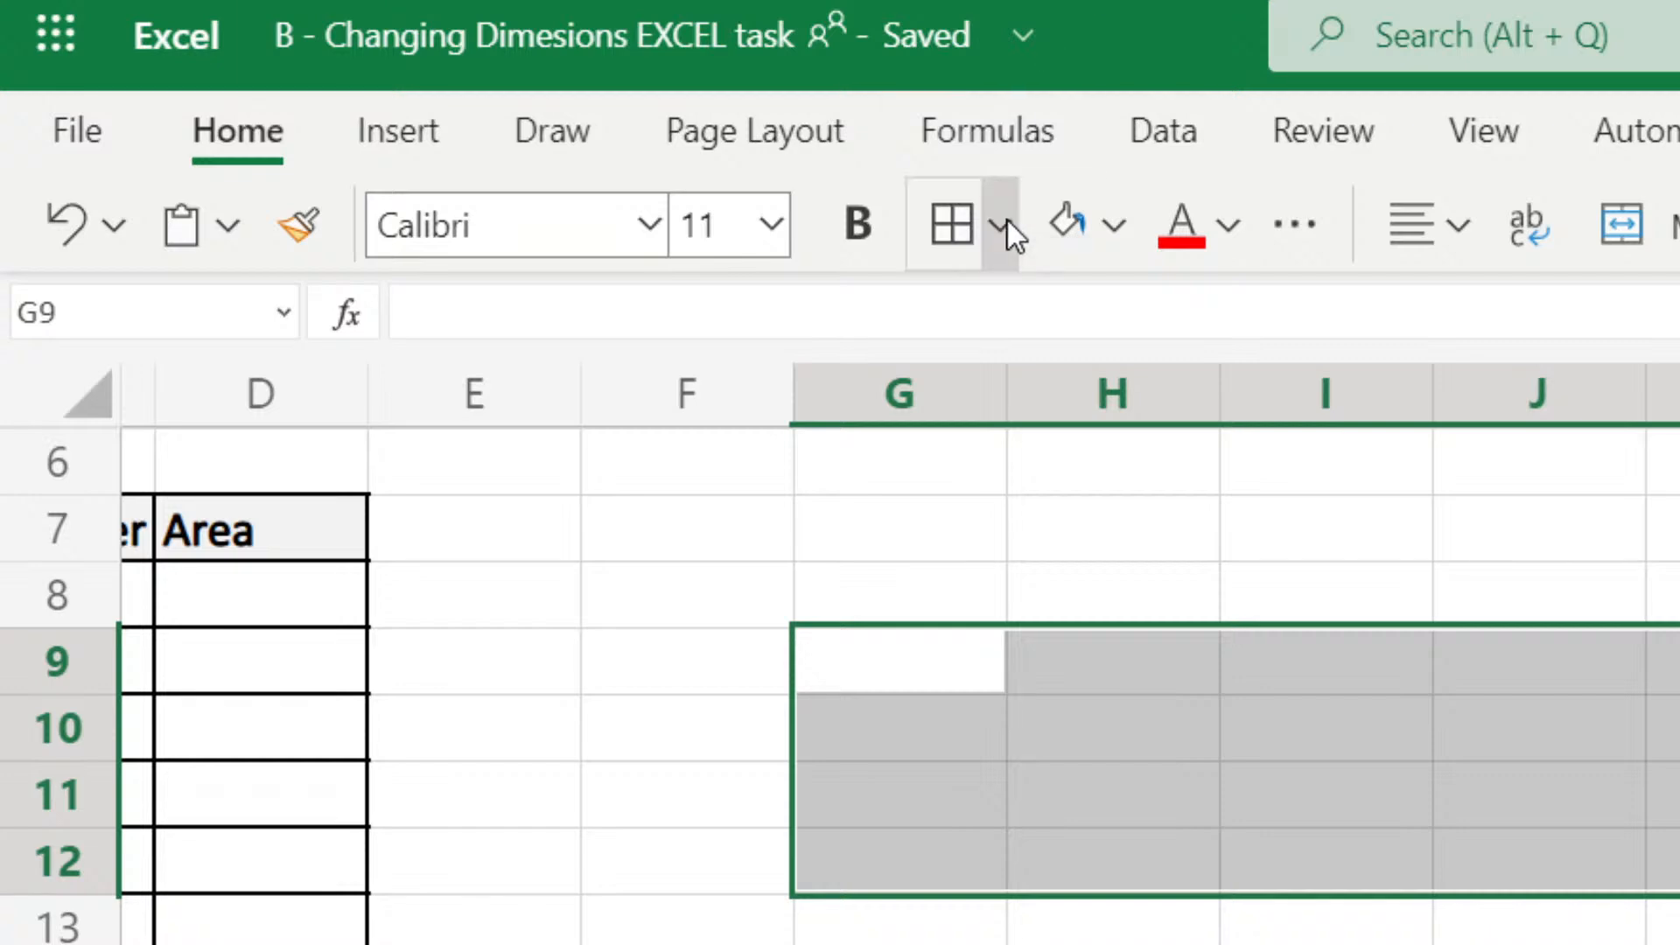
click(999, 224)
click(1144, 455)
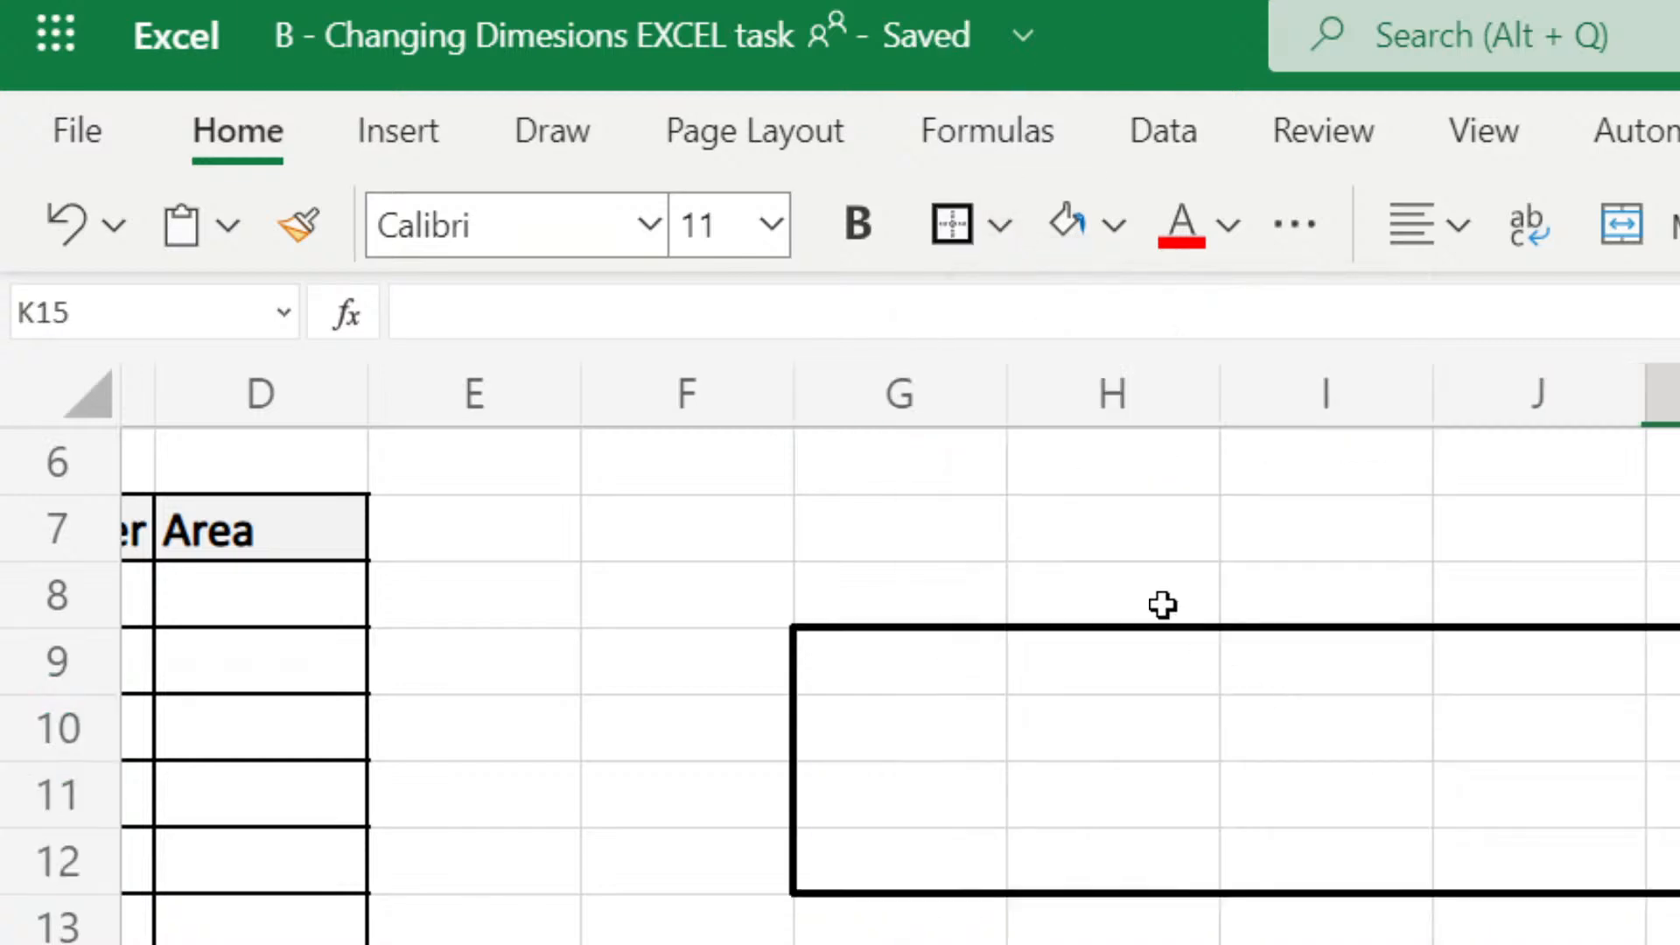
Step: Label the rectangle's upper side "length" in cell I8
drag(934, 592, 1663, 595)
click(1294, 620)
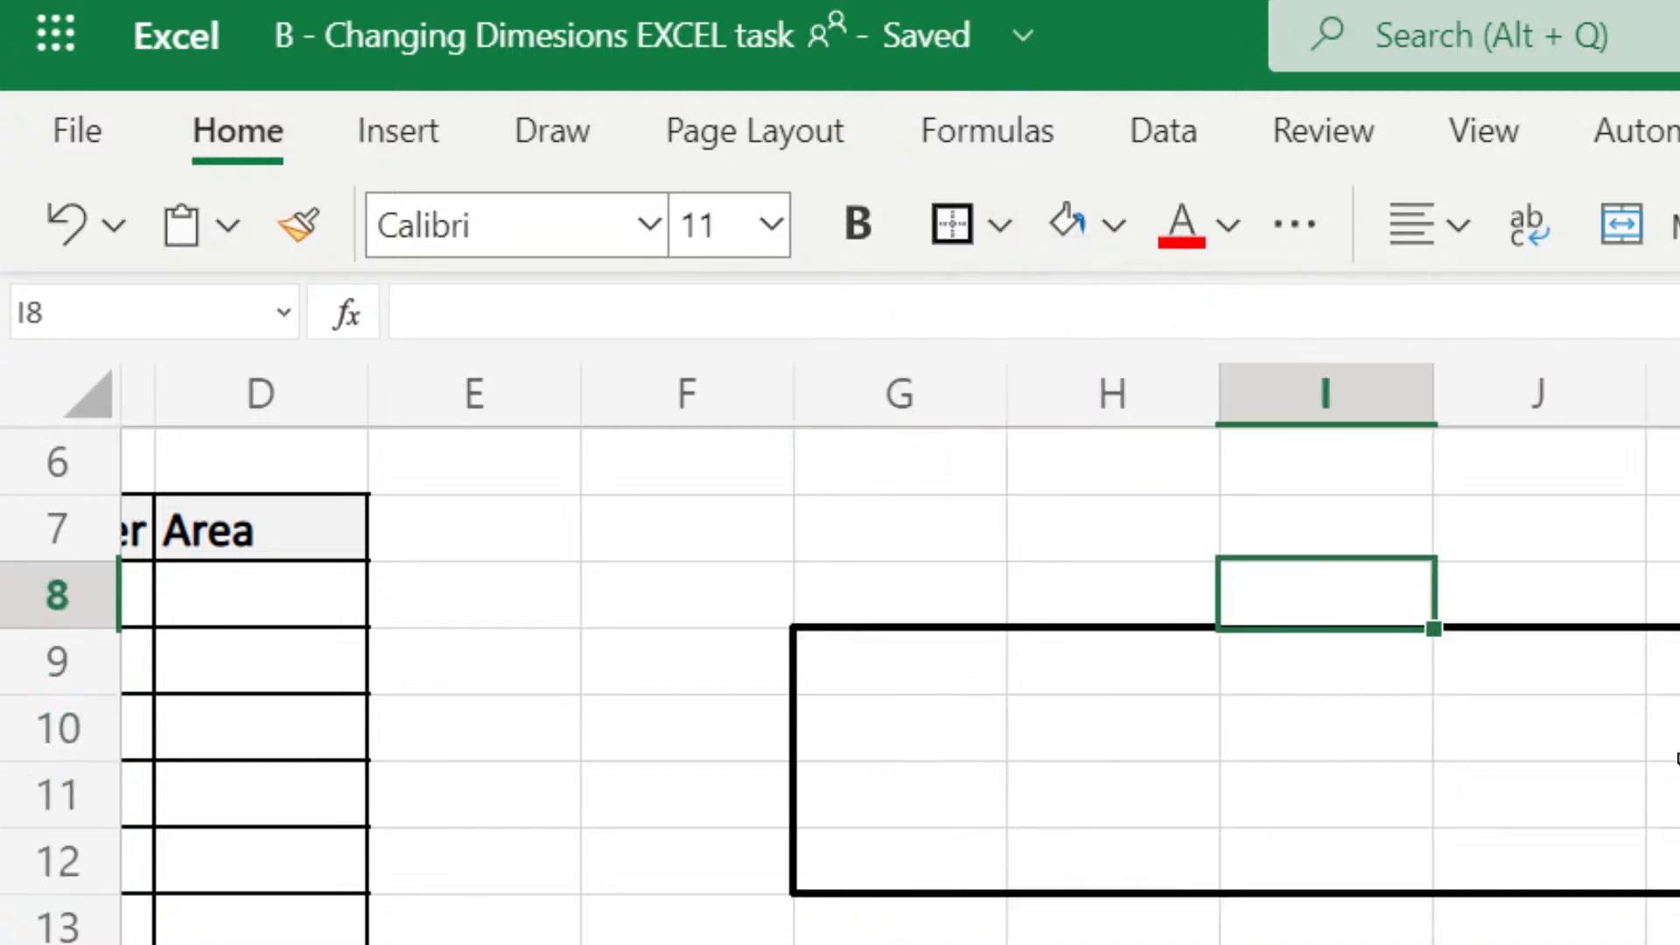
text(length)
key(BackSpace)
key(BackSpace)
key(BackSpace)
key(BackSpace)
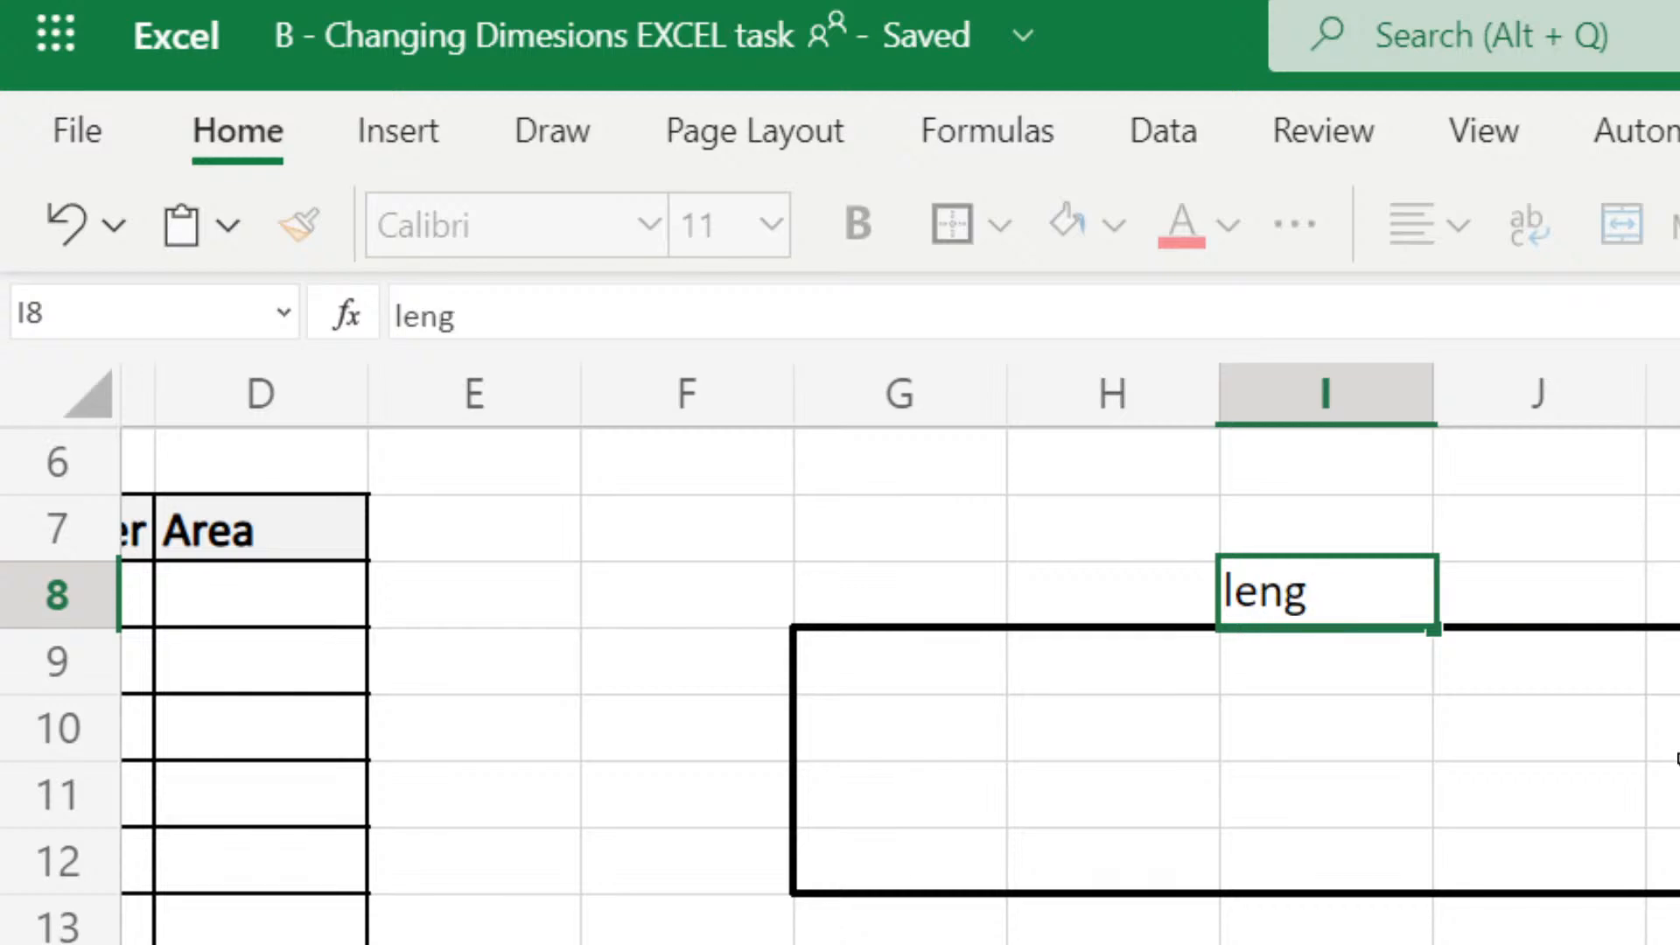
text(ngth)
key(Tab)
Step: Label the rectangle's right side "width" in cell L10
key(Down)
key(Down)
text(widt)
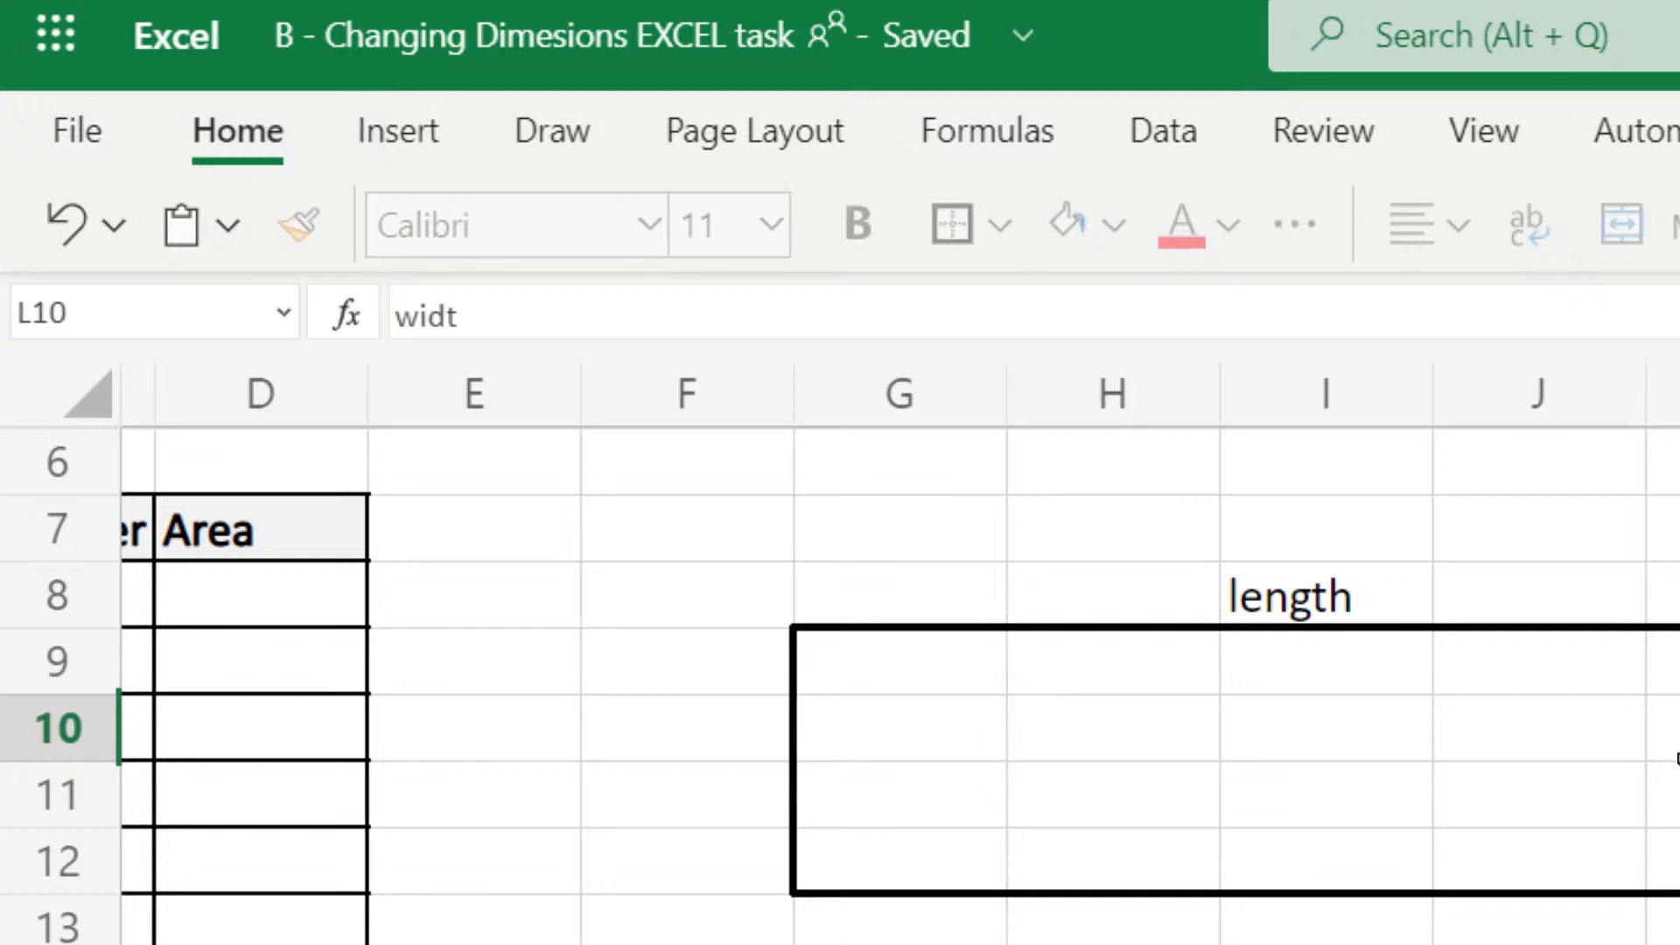
text(h)
key(Left)
Step: Label the rectangle's lower side "length" in cell I13
key(Left)
key(Left)
key(Left)
key(Down)
key(Down)
key(Down)
key(Right)
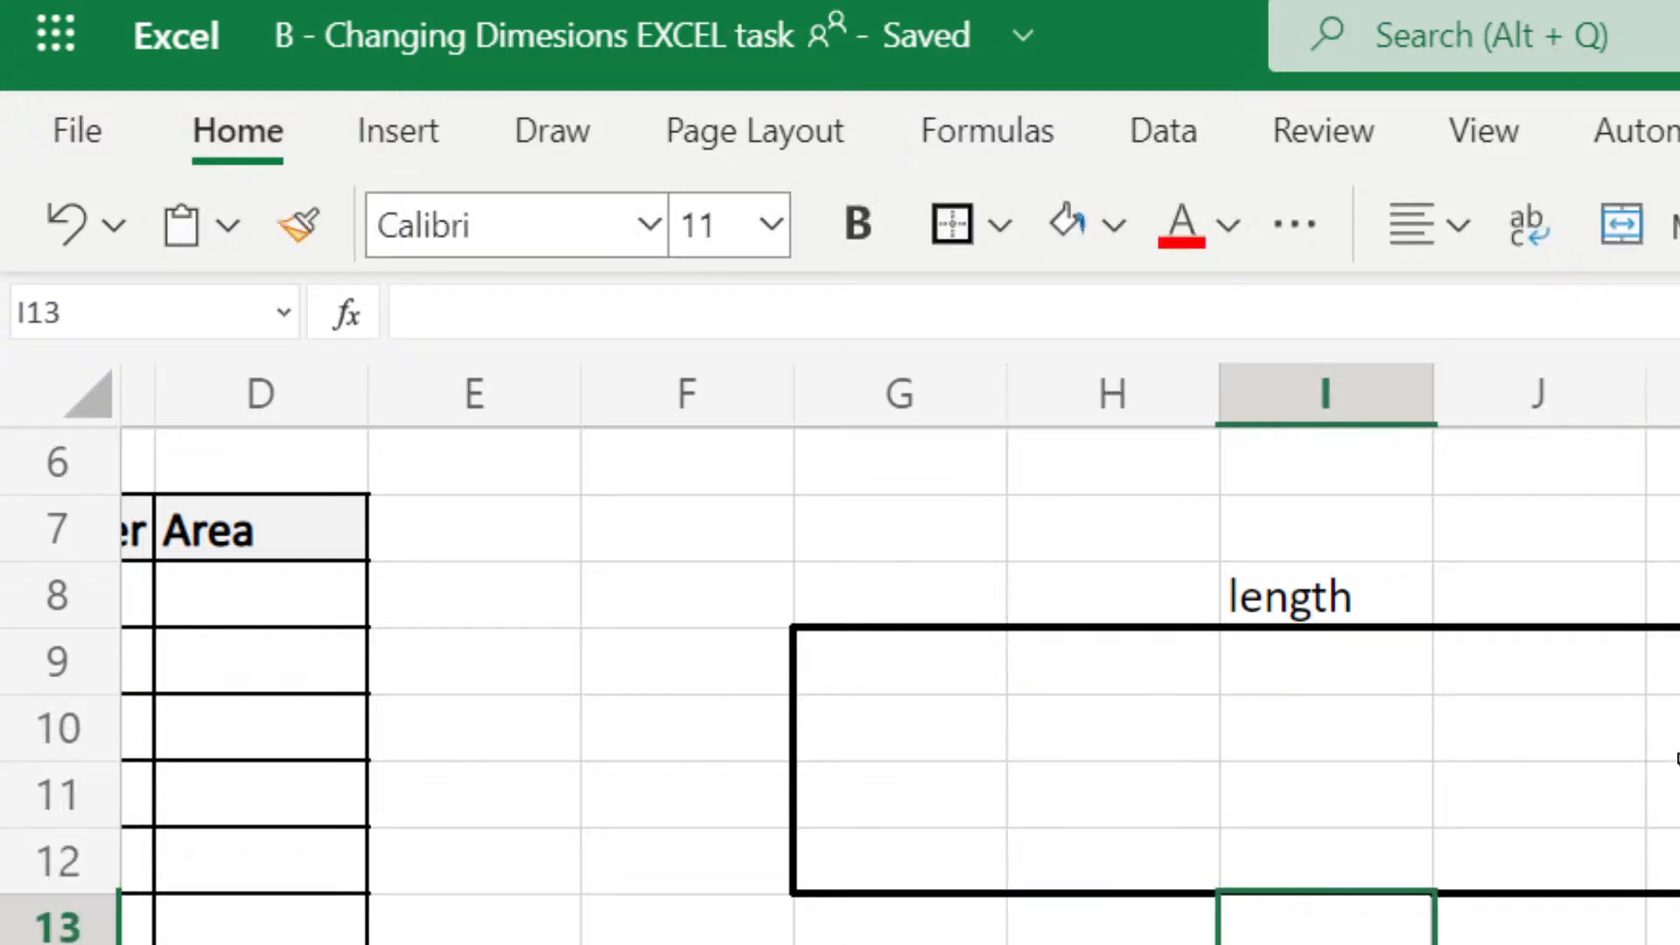
scroll(872, 736, right, 5)
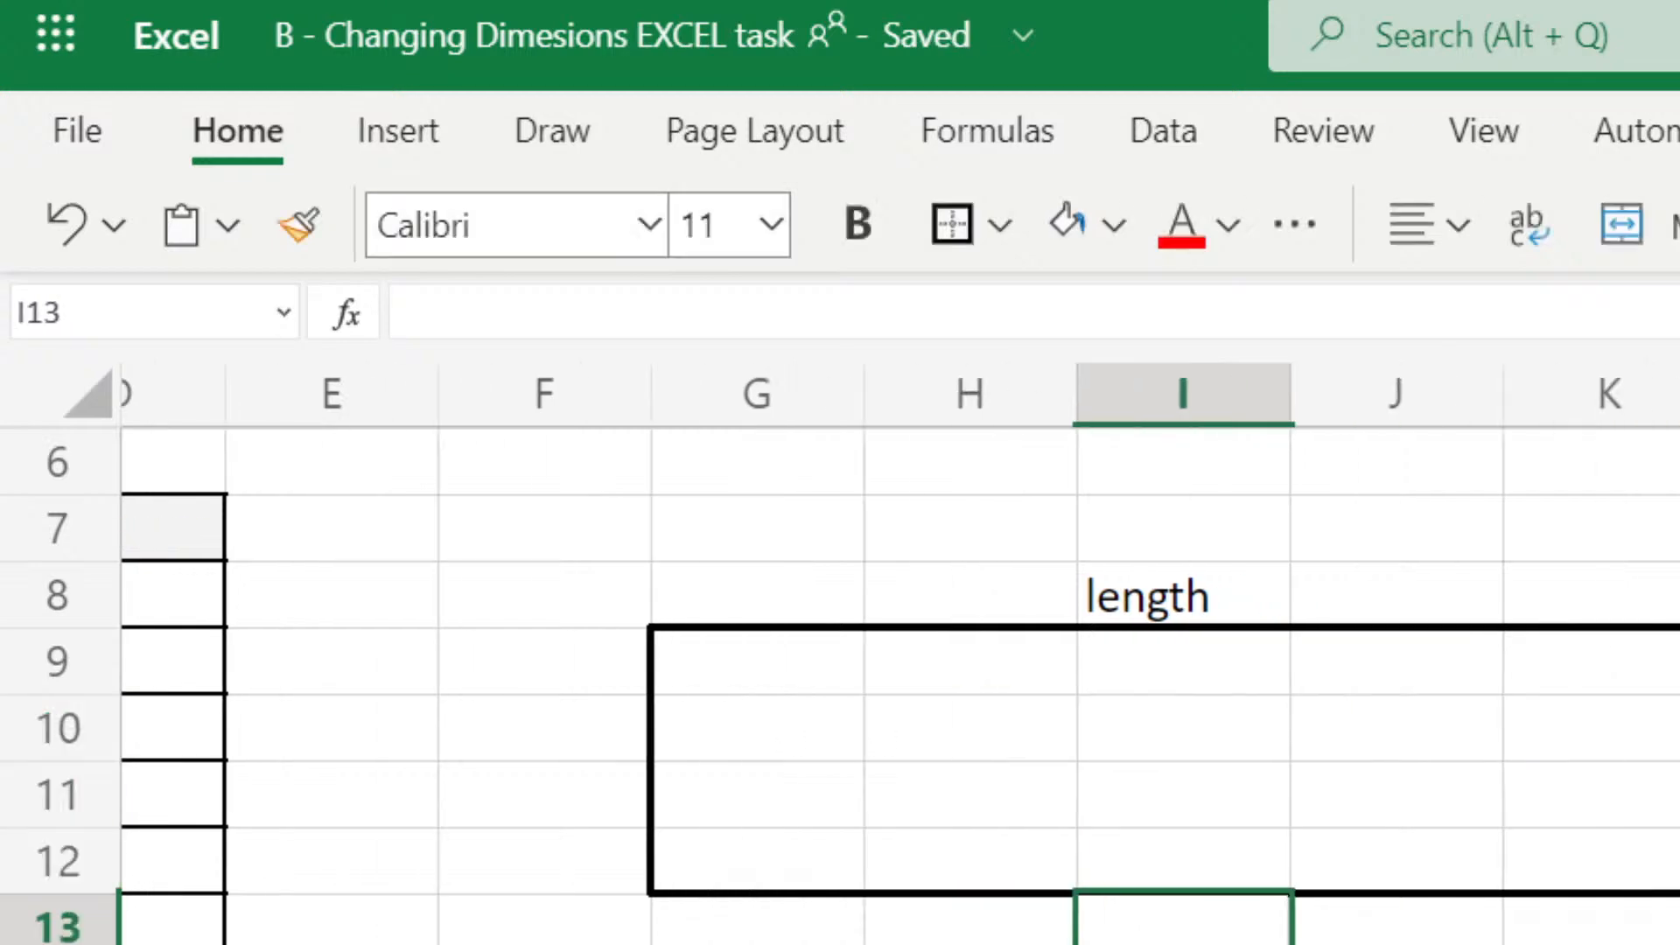
scroll(871, 736, down, 3)
scroll(872, 736, up, 3)
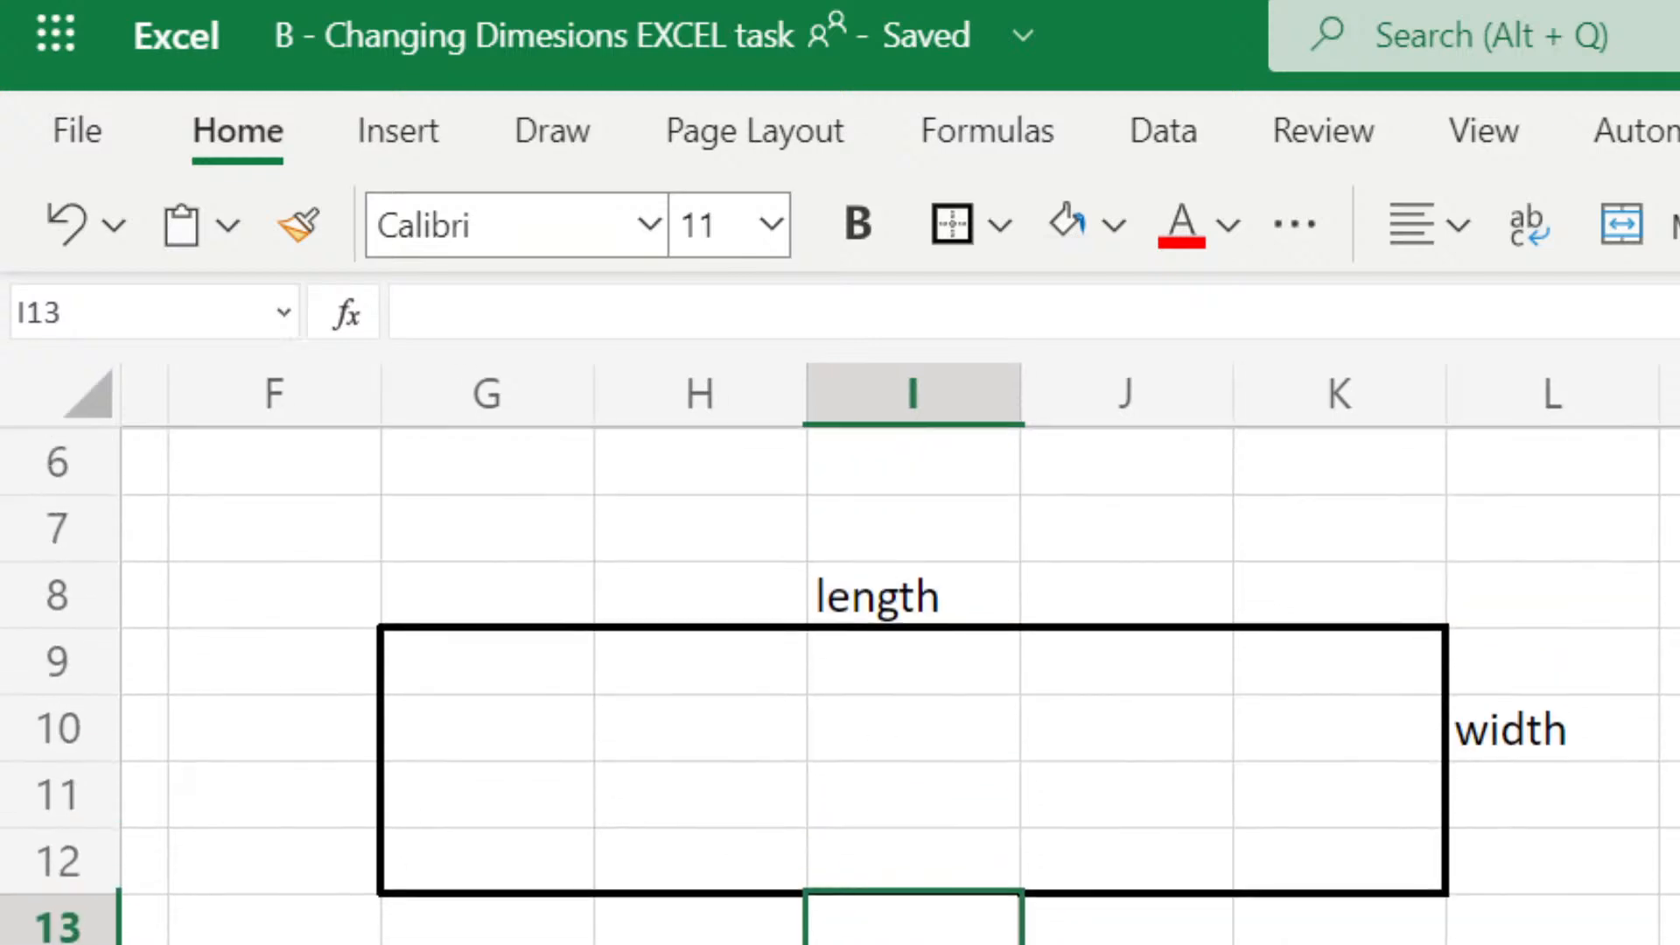
scroll(872, 736, down, 2)
text(length)
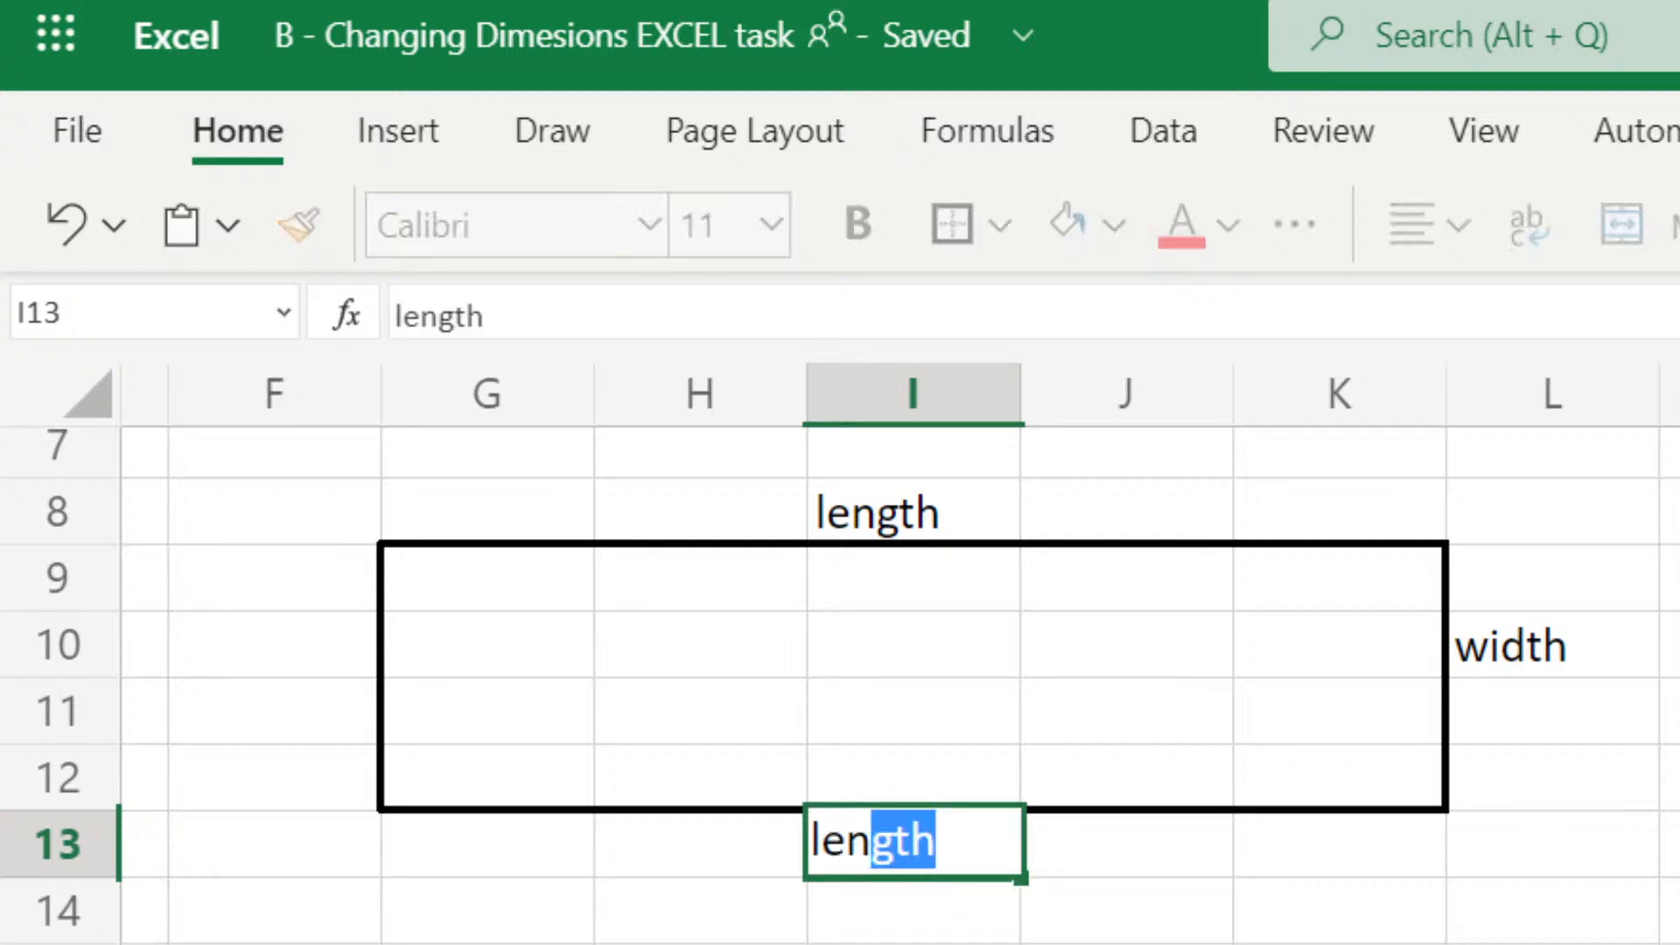
key(Left)
Step: Label the rectangle's left side "width" in cell F10
key(Left)
key(Left)
key(Up)
key(Up)
key(Up)
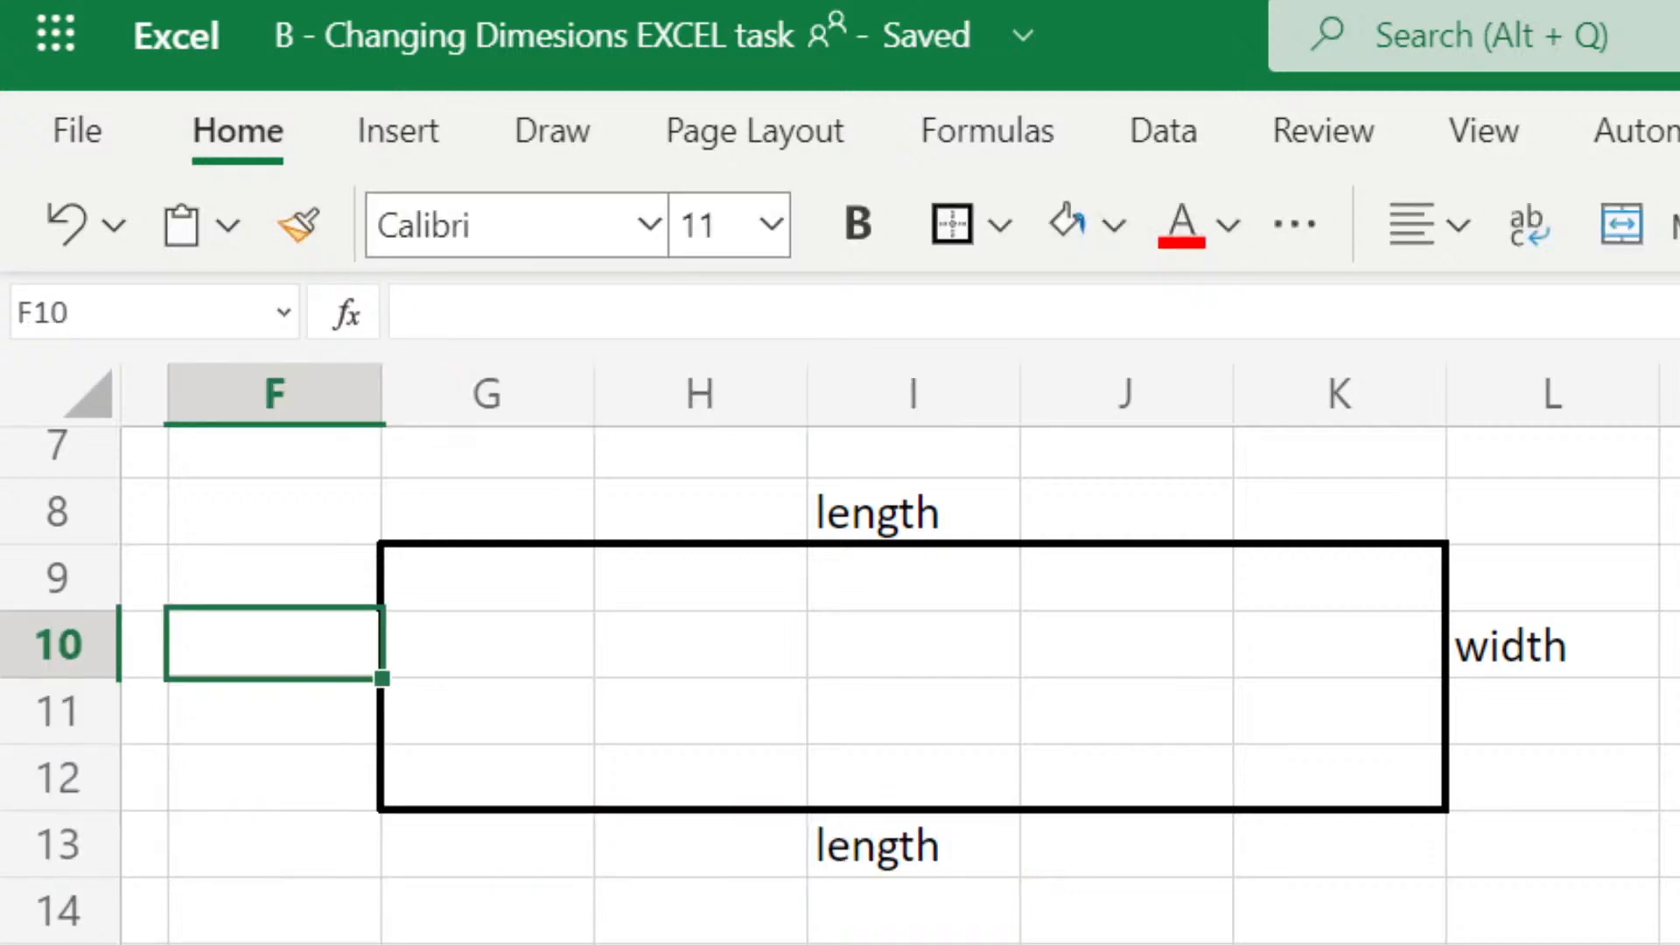
text(width)
key(Tab)
Step: Enter the note "Perimeter = 2lengths and 2 widths!" inside the rectangle in cell I10
key(Right)
key(Right)
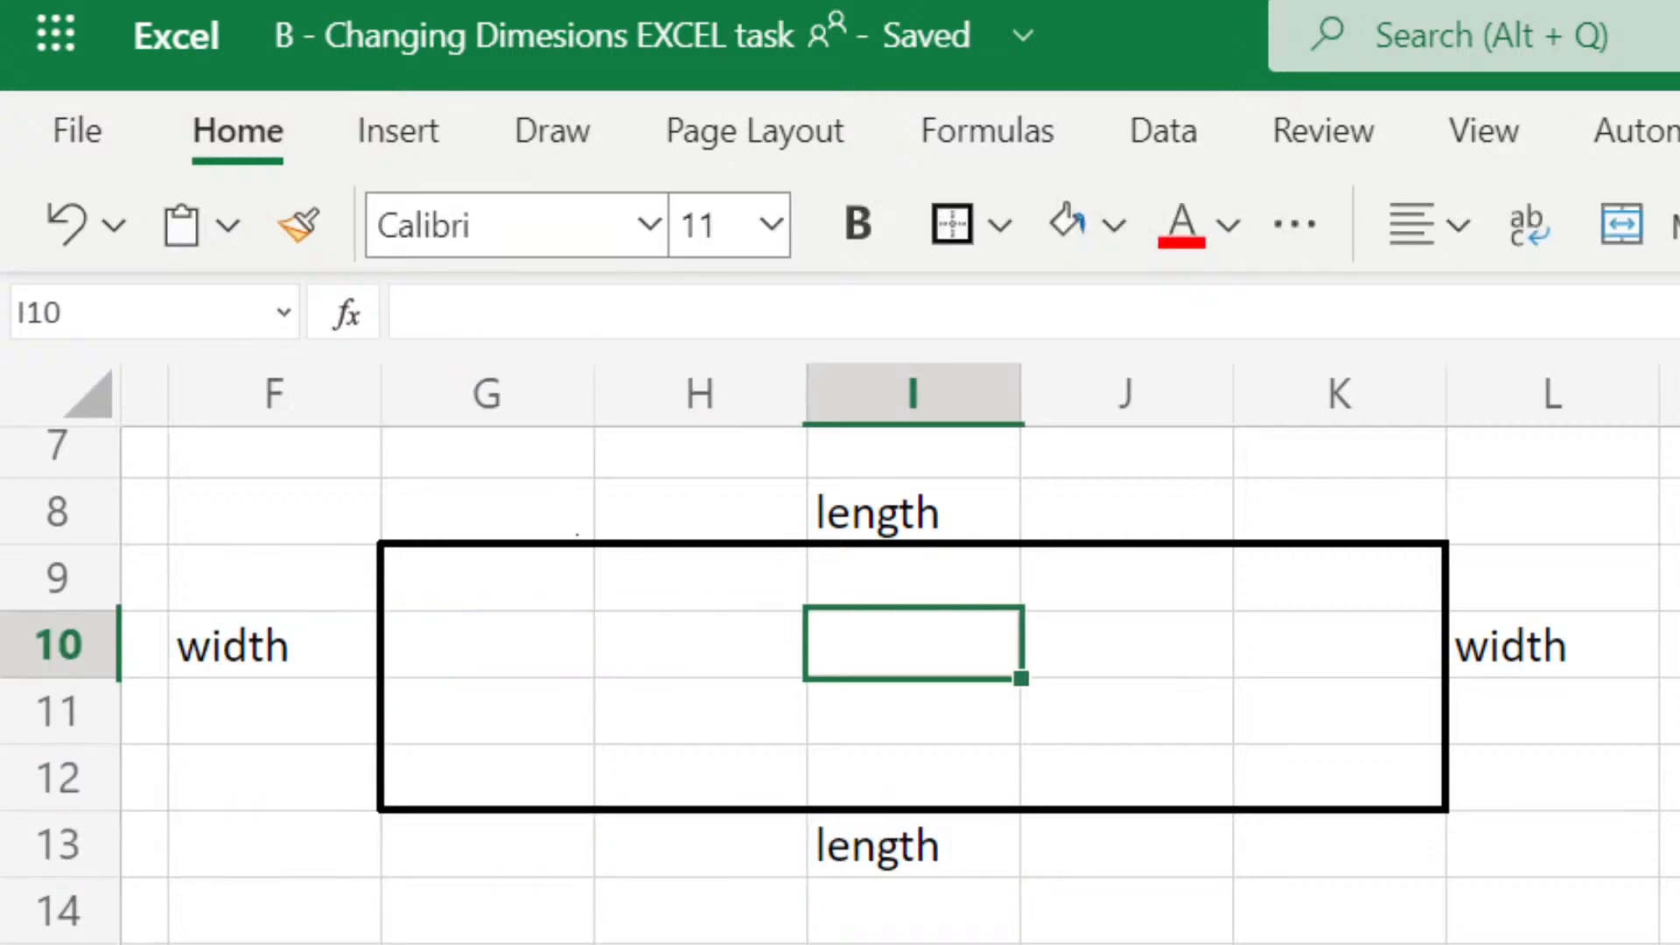
text(Pe4ri)
key(BackSpace)
key(BackSpace)
text(e)
key(BackSpace)
key(BackSpace)
text(rimeter =-)
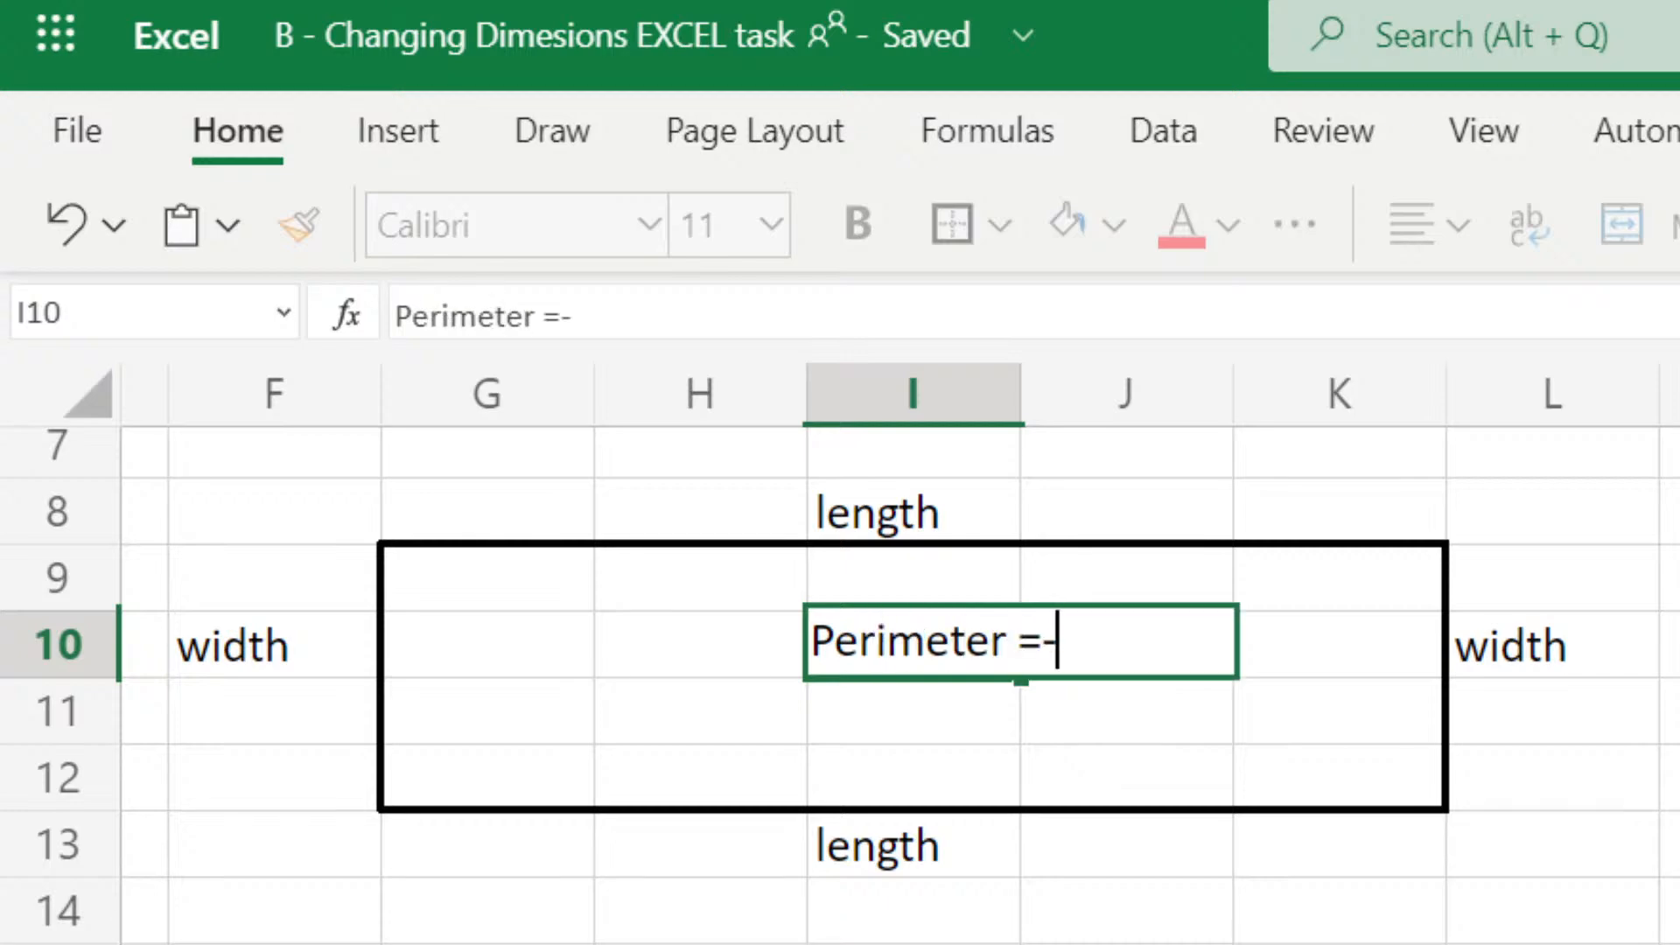
key(BackSpace)
text(2lengt)
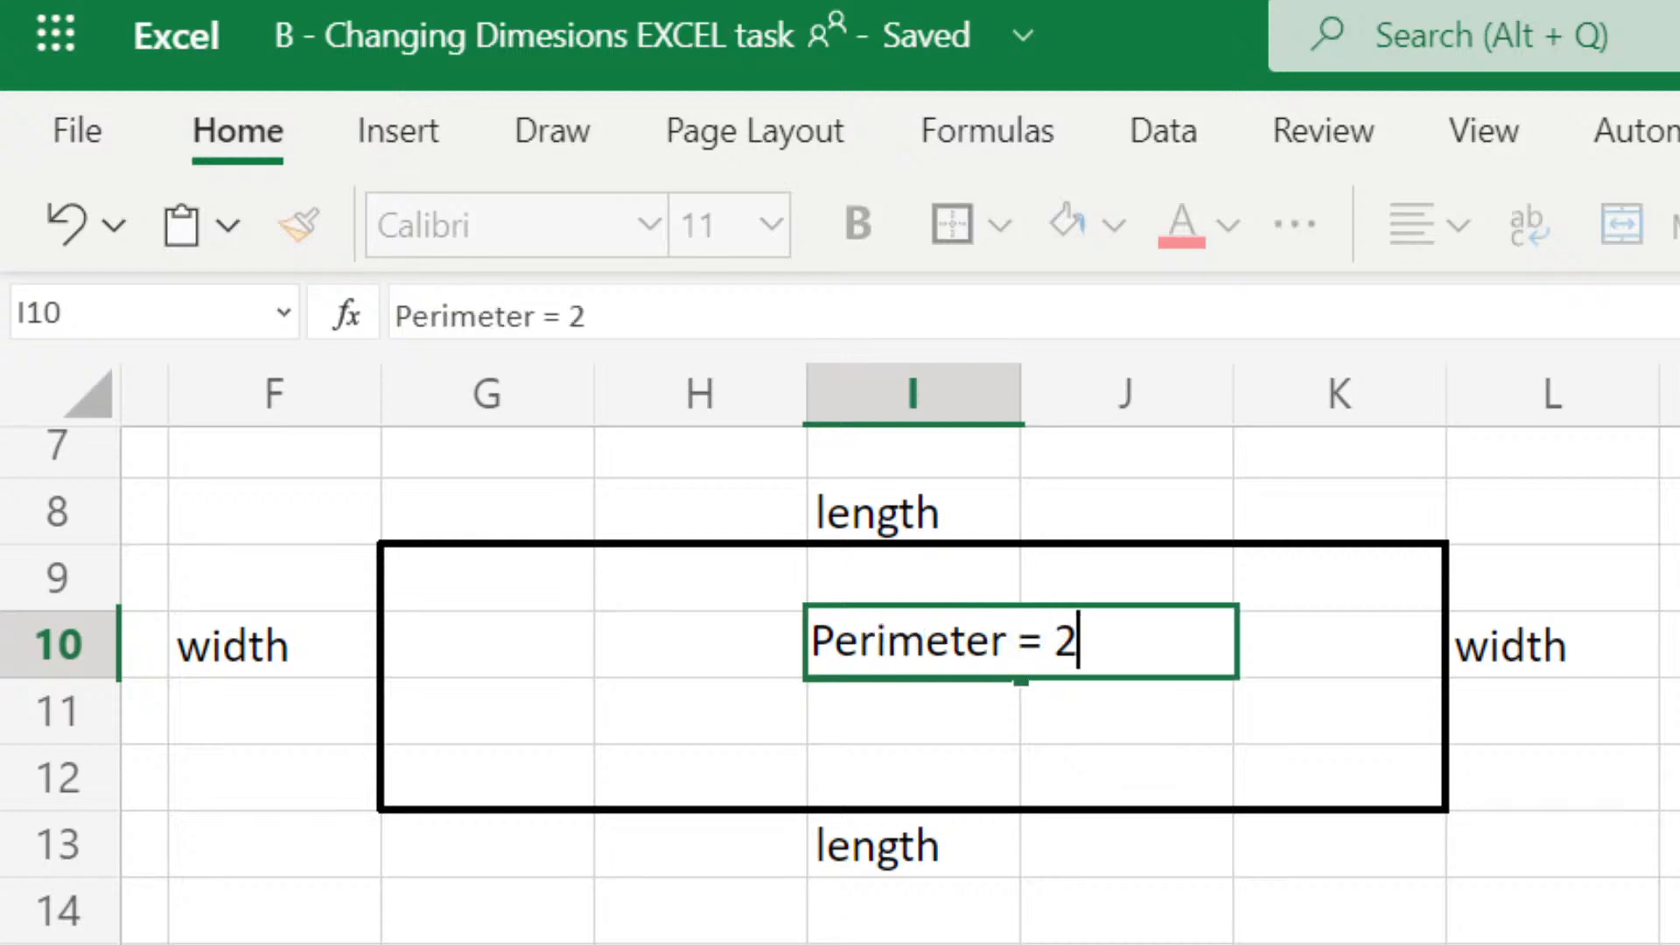
text(w)
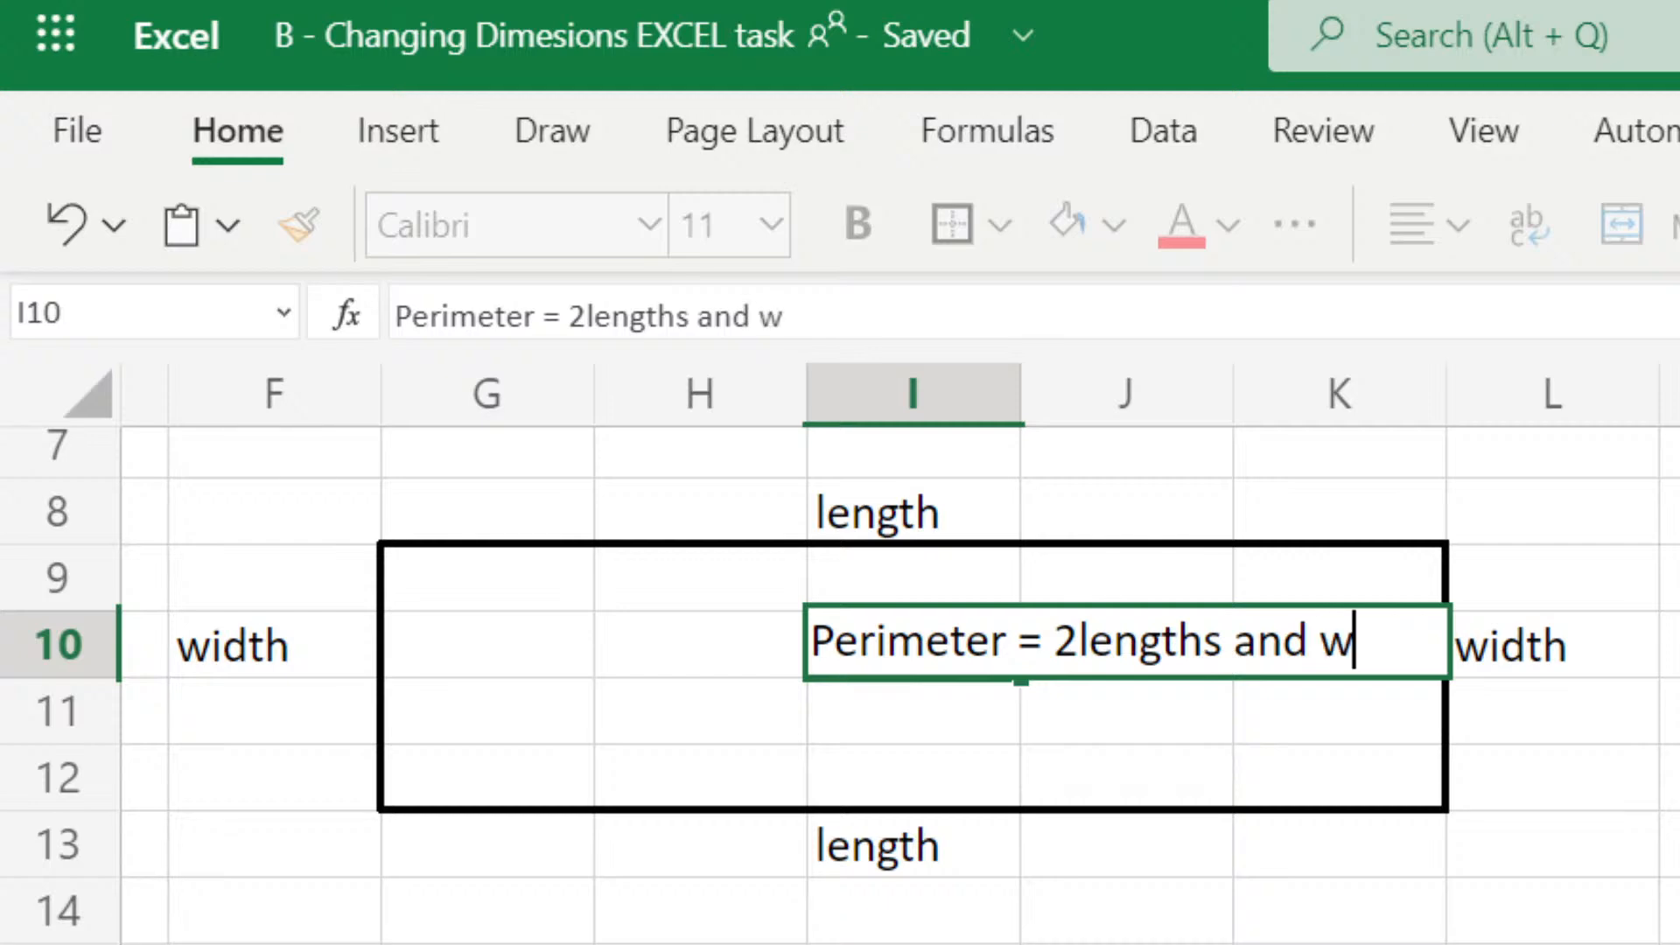
key(BackSpace)
text(2 we)
key(BackSpace)
text(idths!)
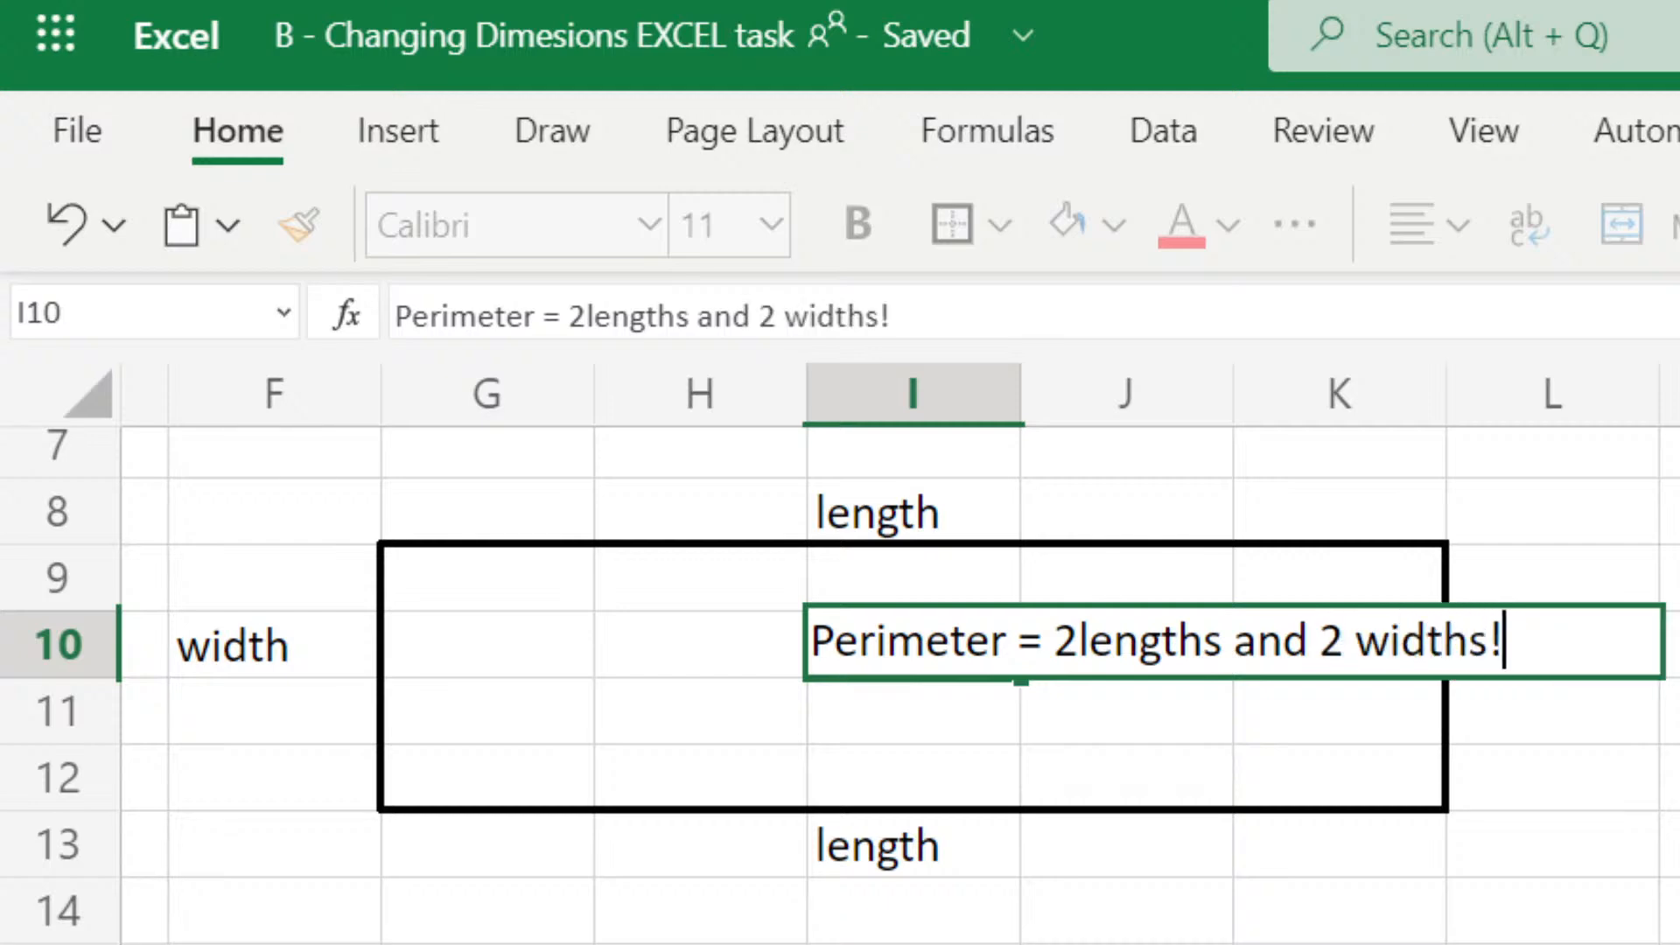
key(Return)
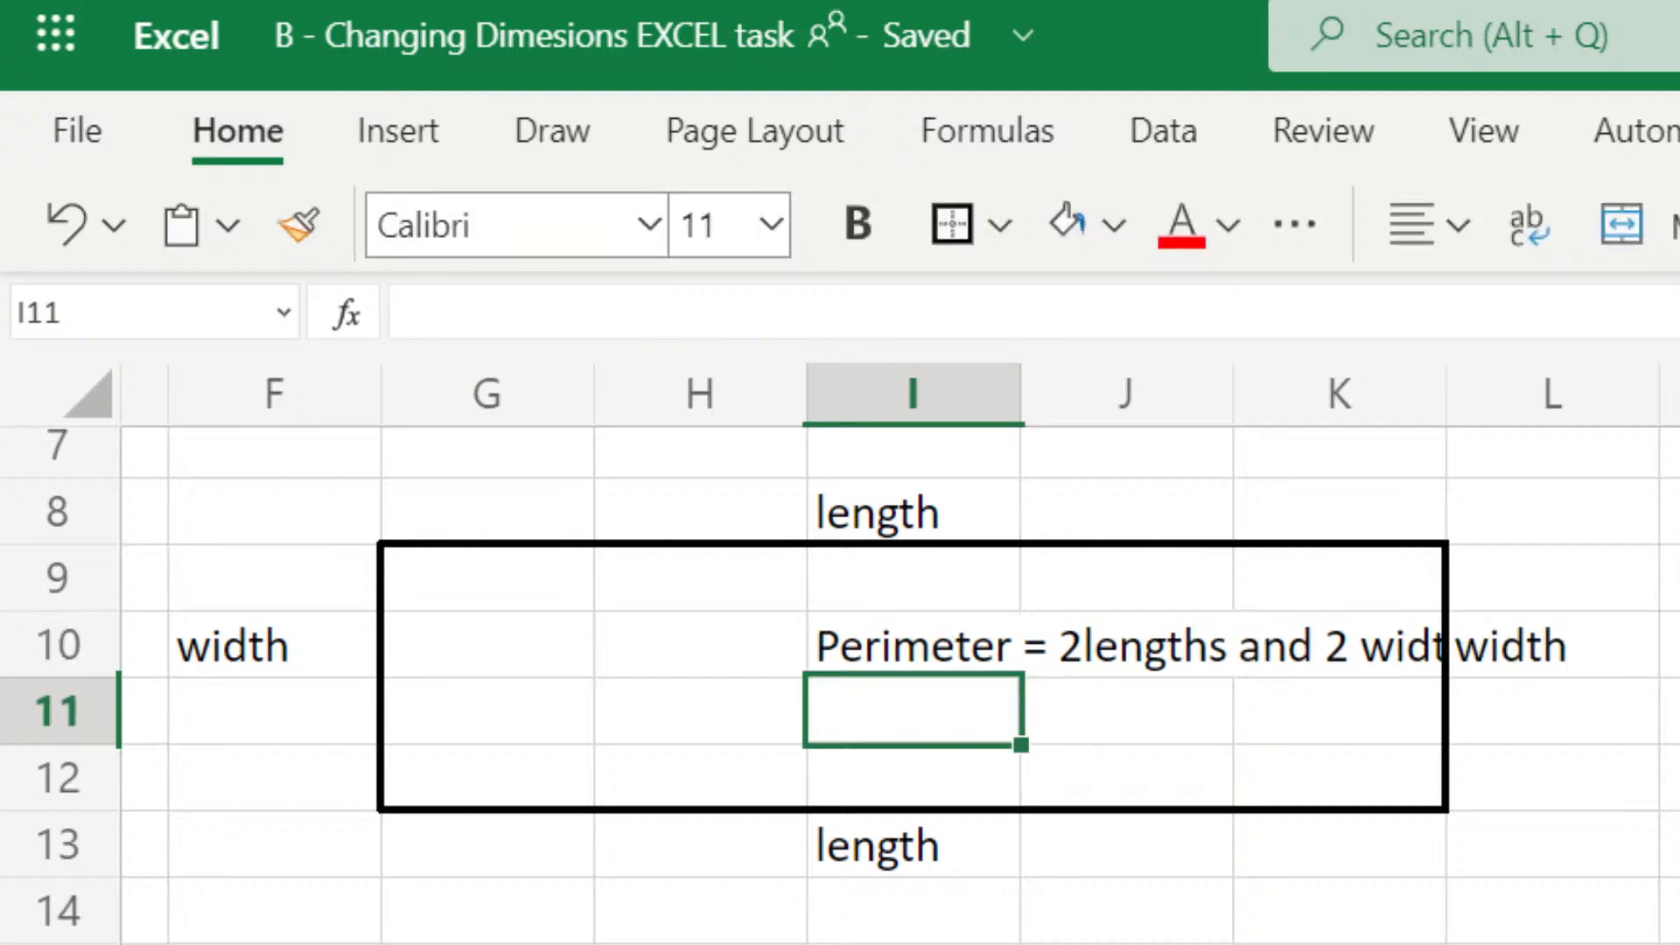
Step: Enter the perimeter formula =A8+A8+B8+B8 in C8, adding the length twice and the width twice
scroll(901, 654, left, 5)
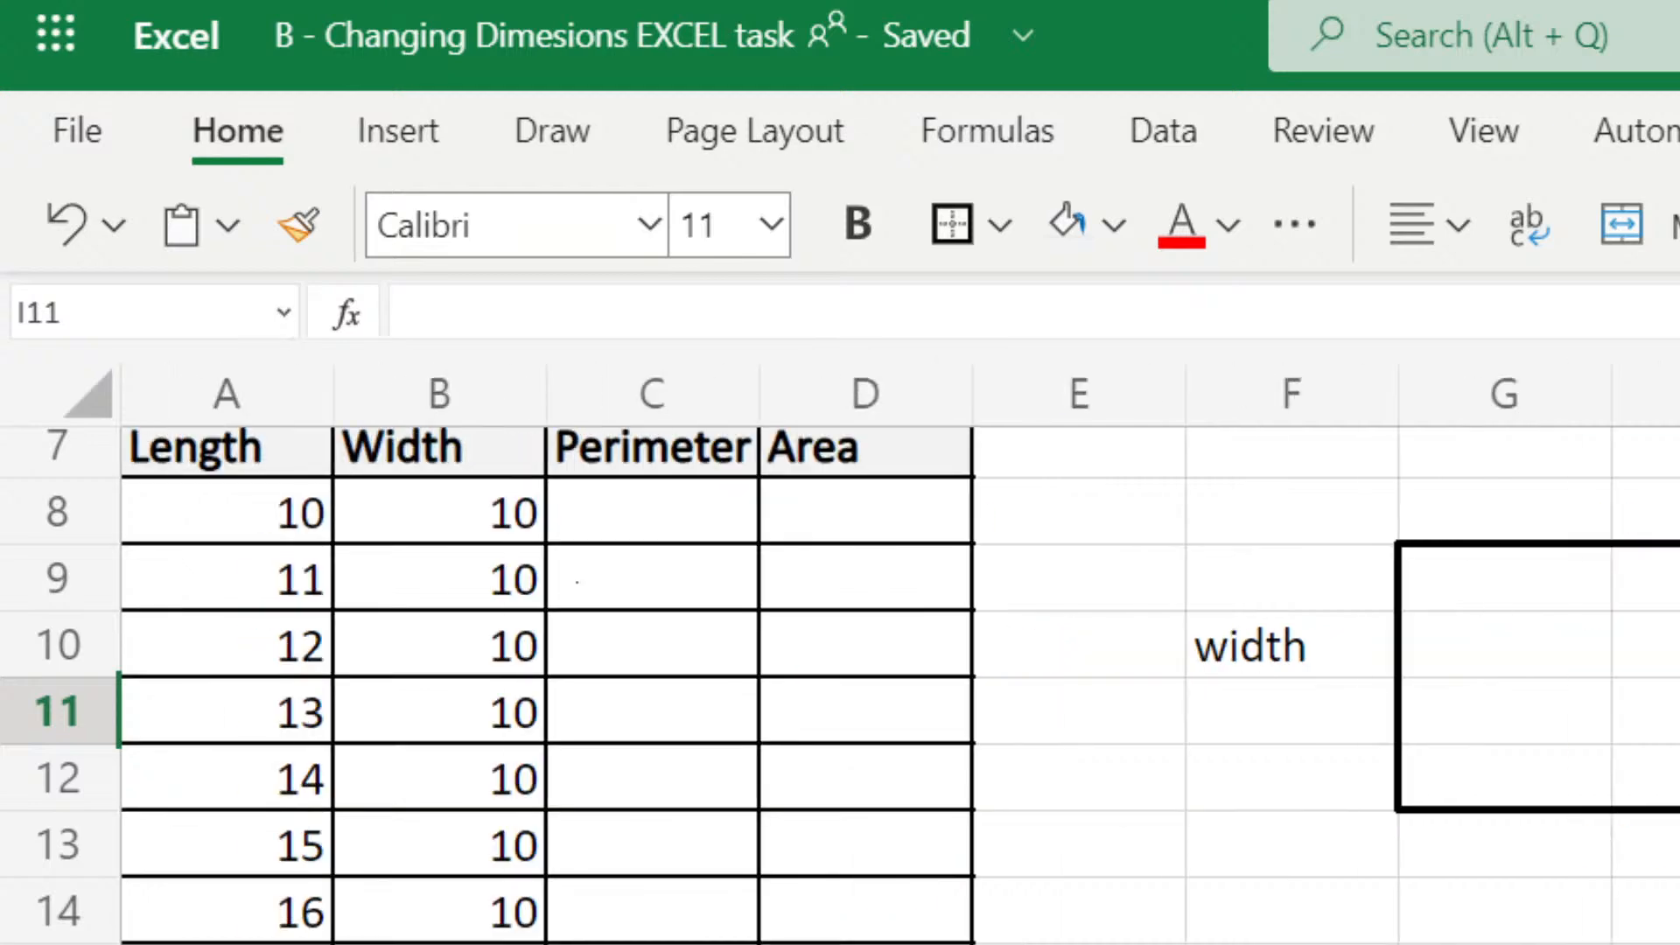
click(641, 491)
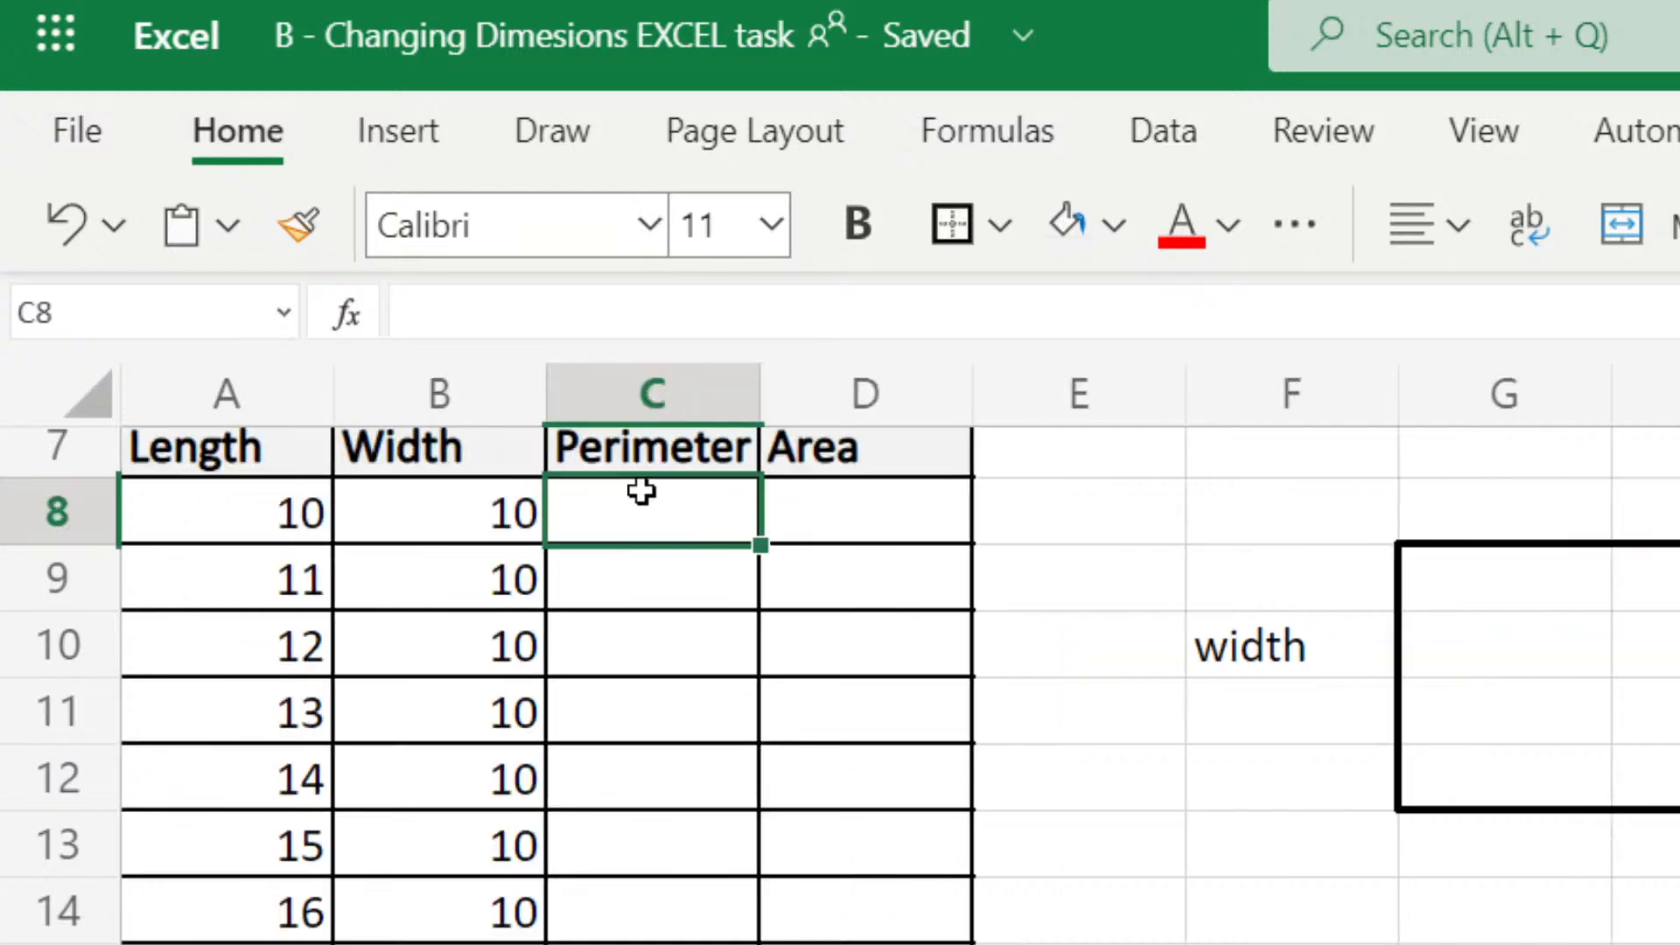
text(=)
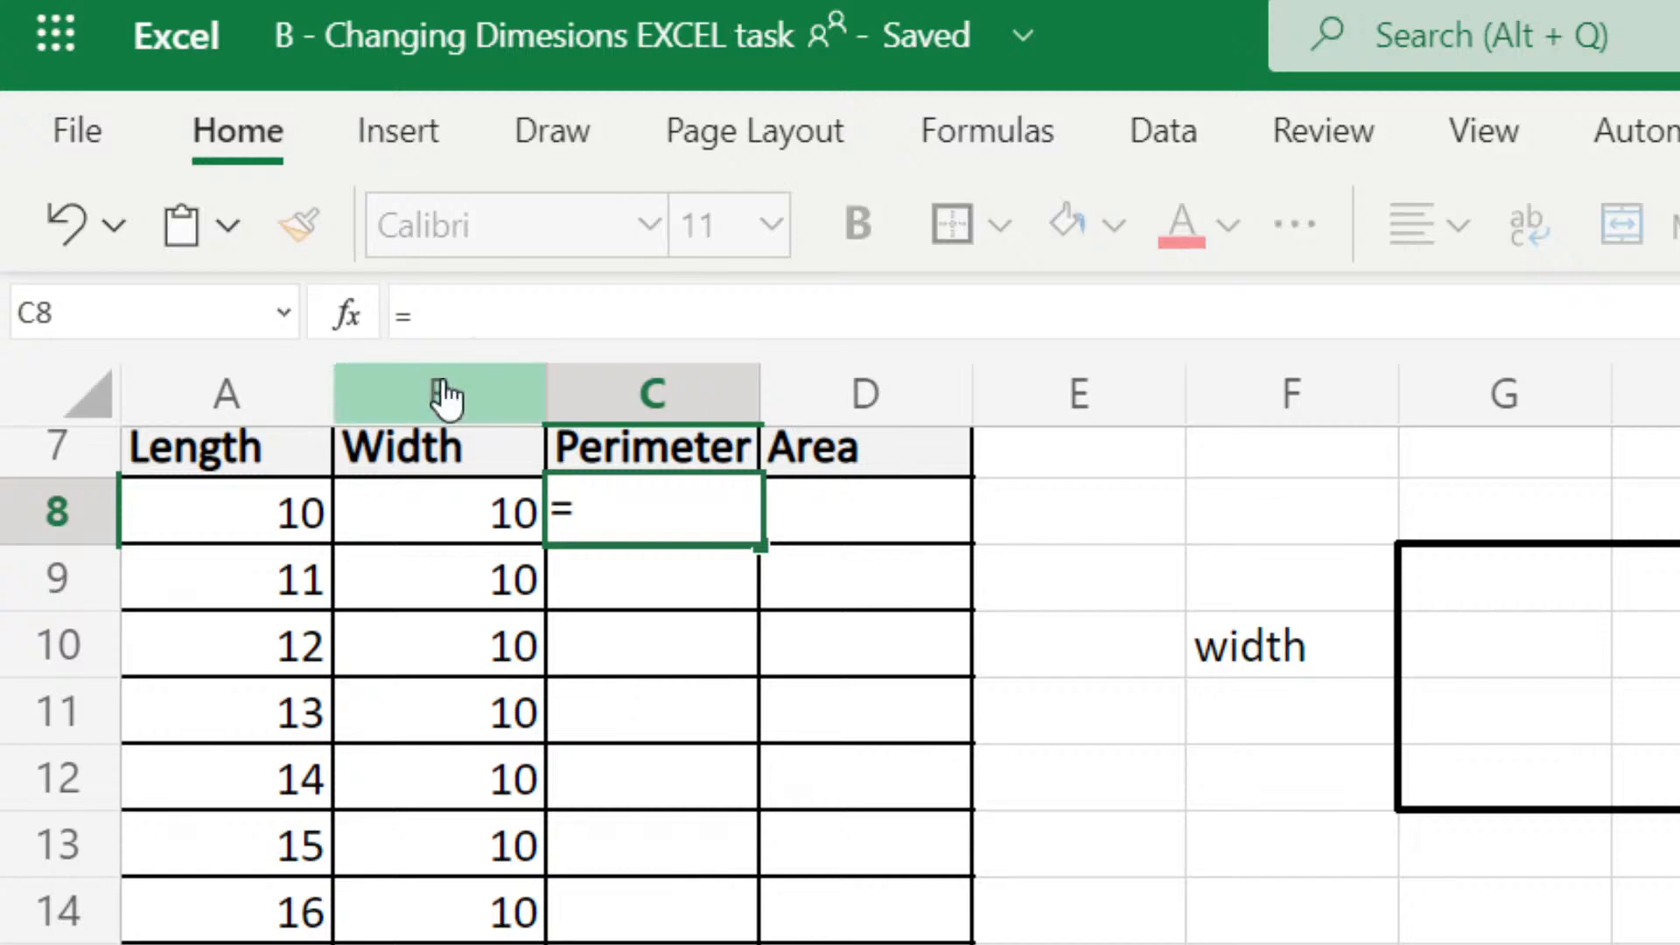
click(257, 487)
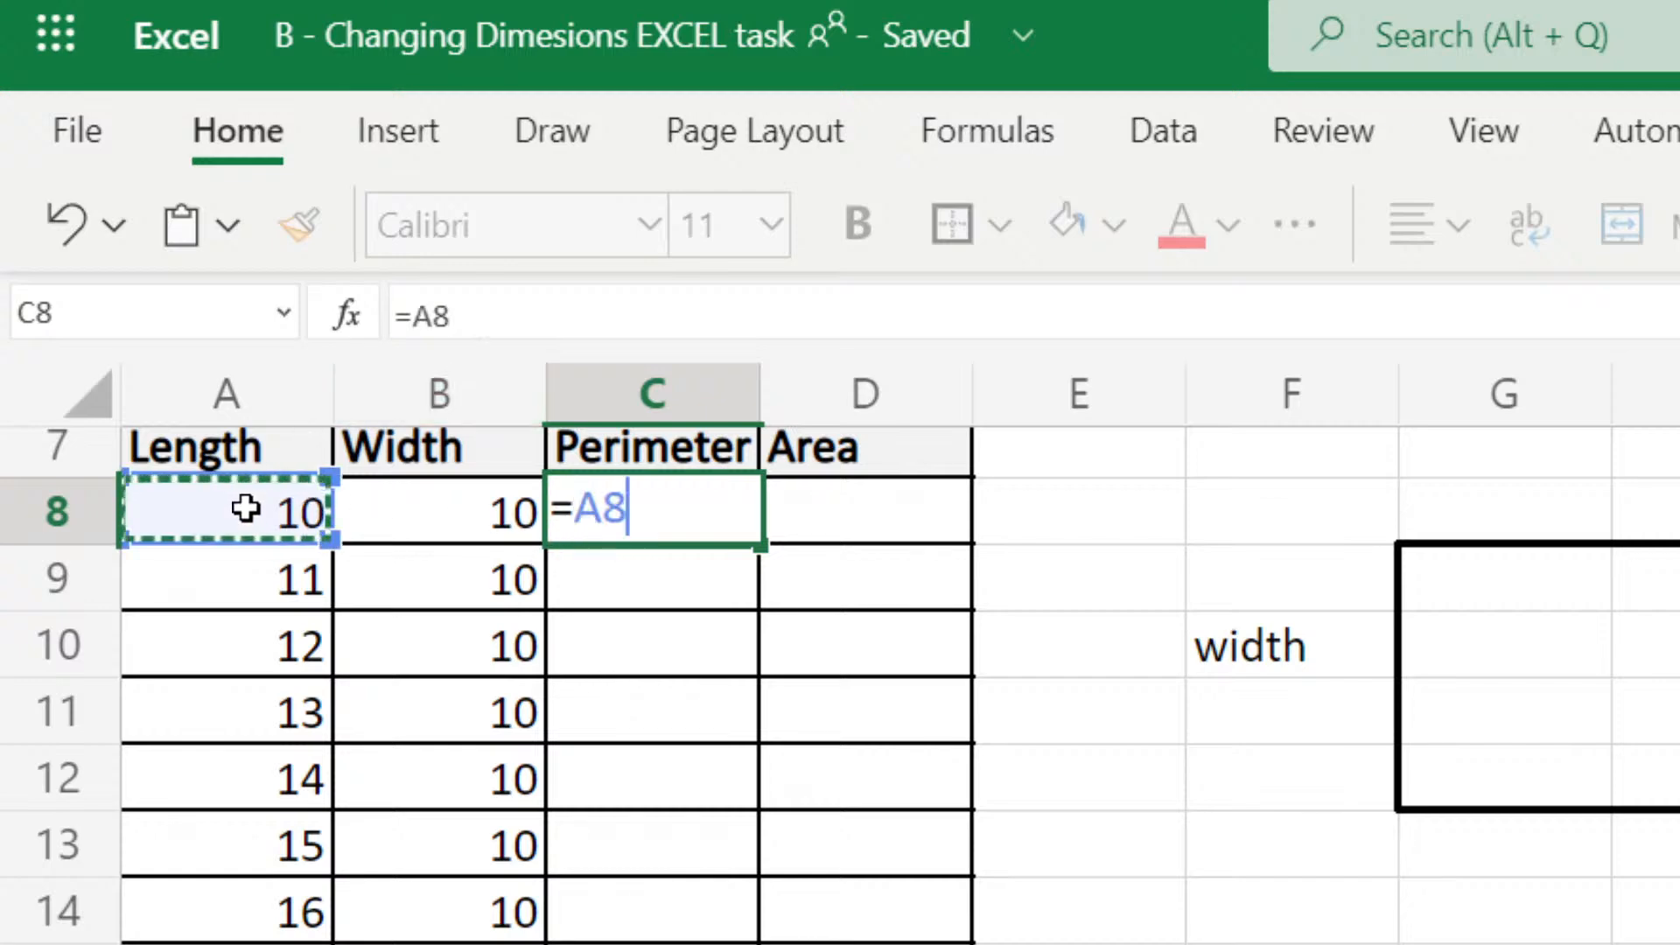
text(+)
click(252, 511)
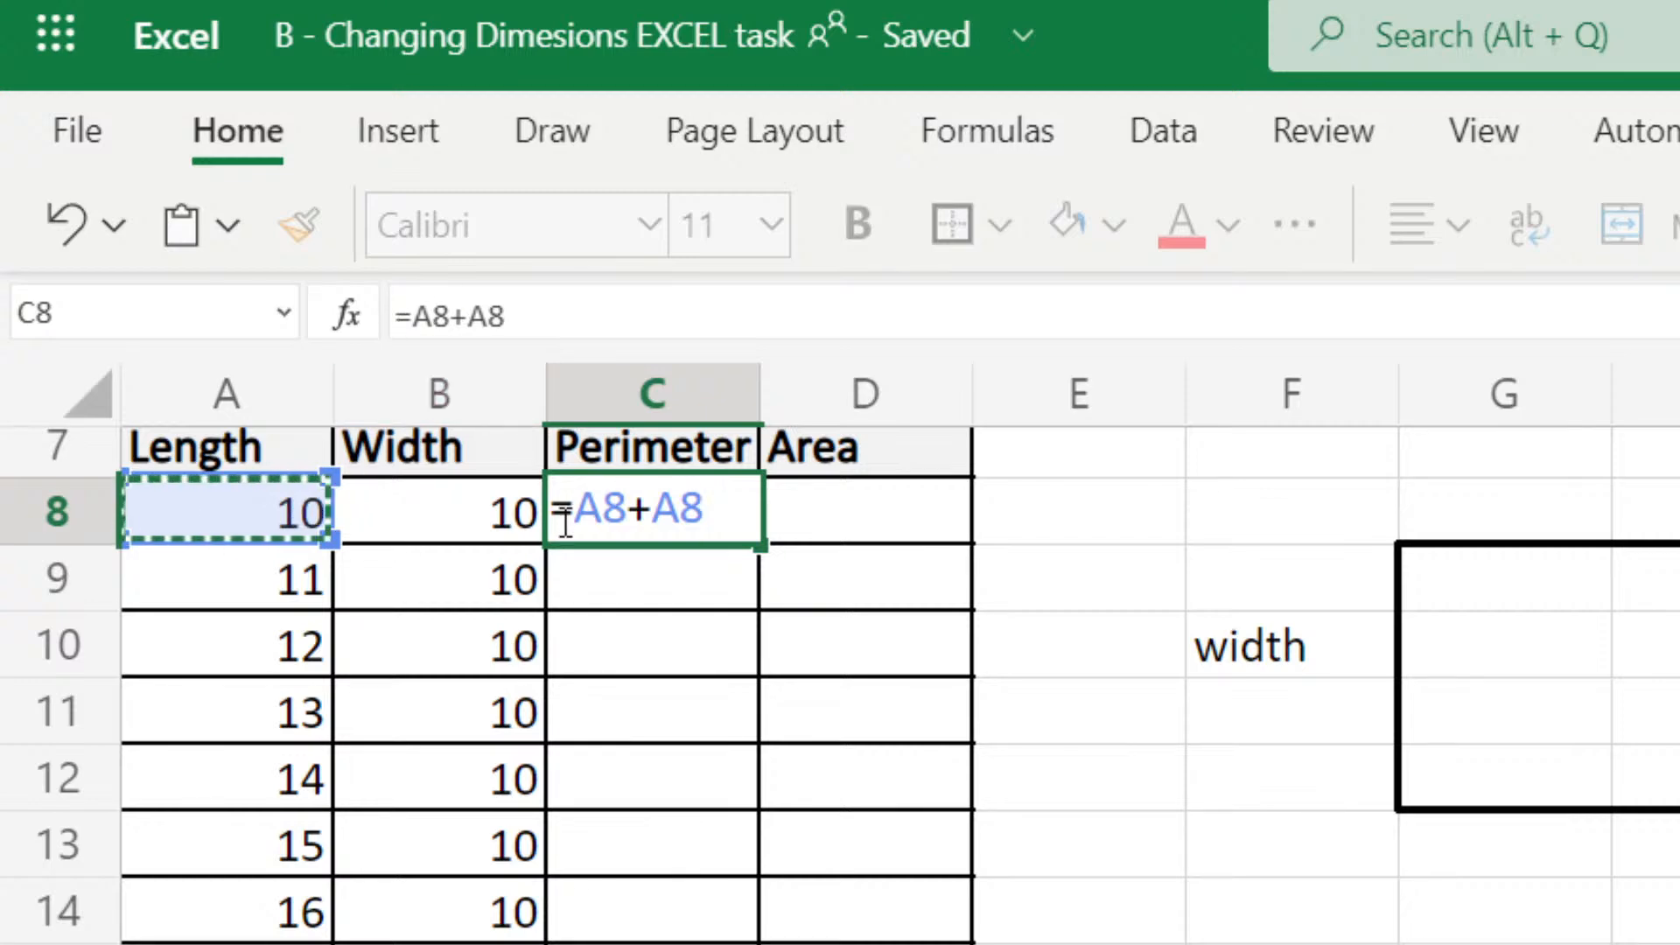
text(+)
click(483, 503)
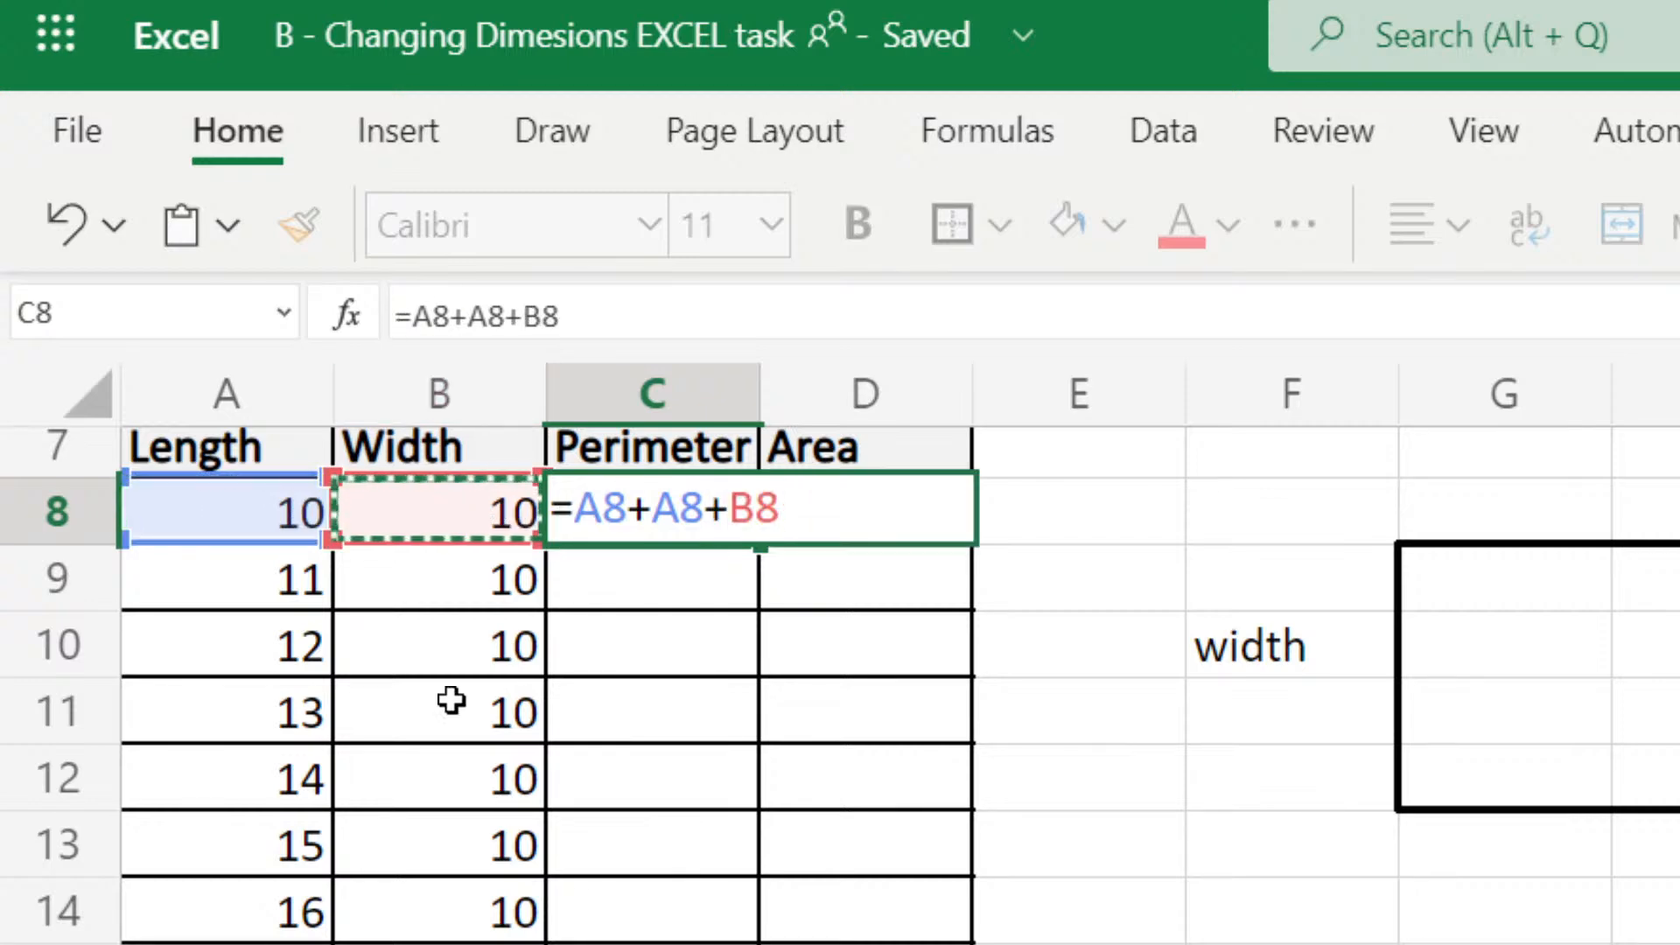
text(+)
click(461, 499)
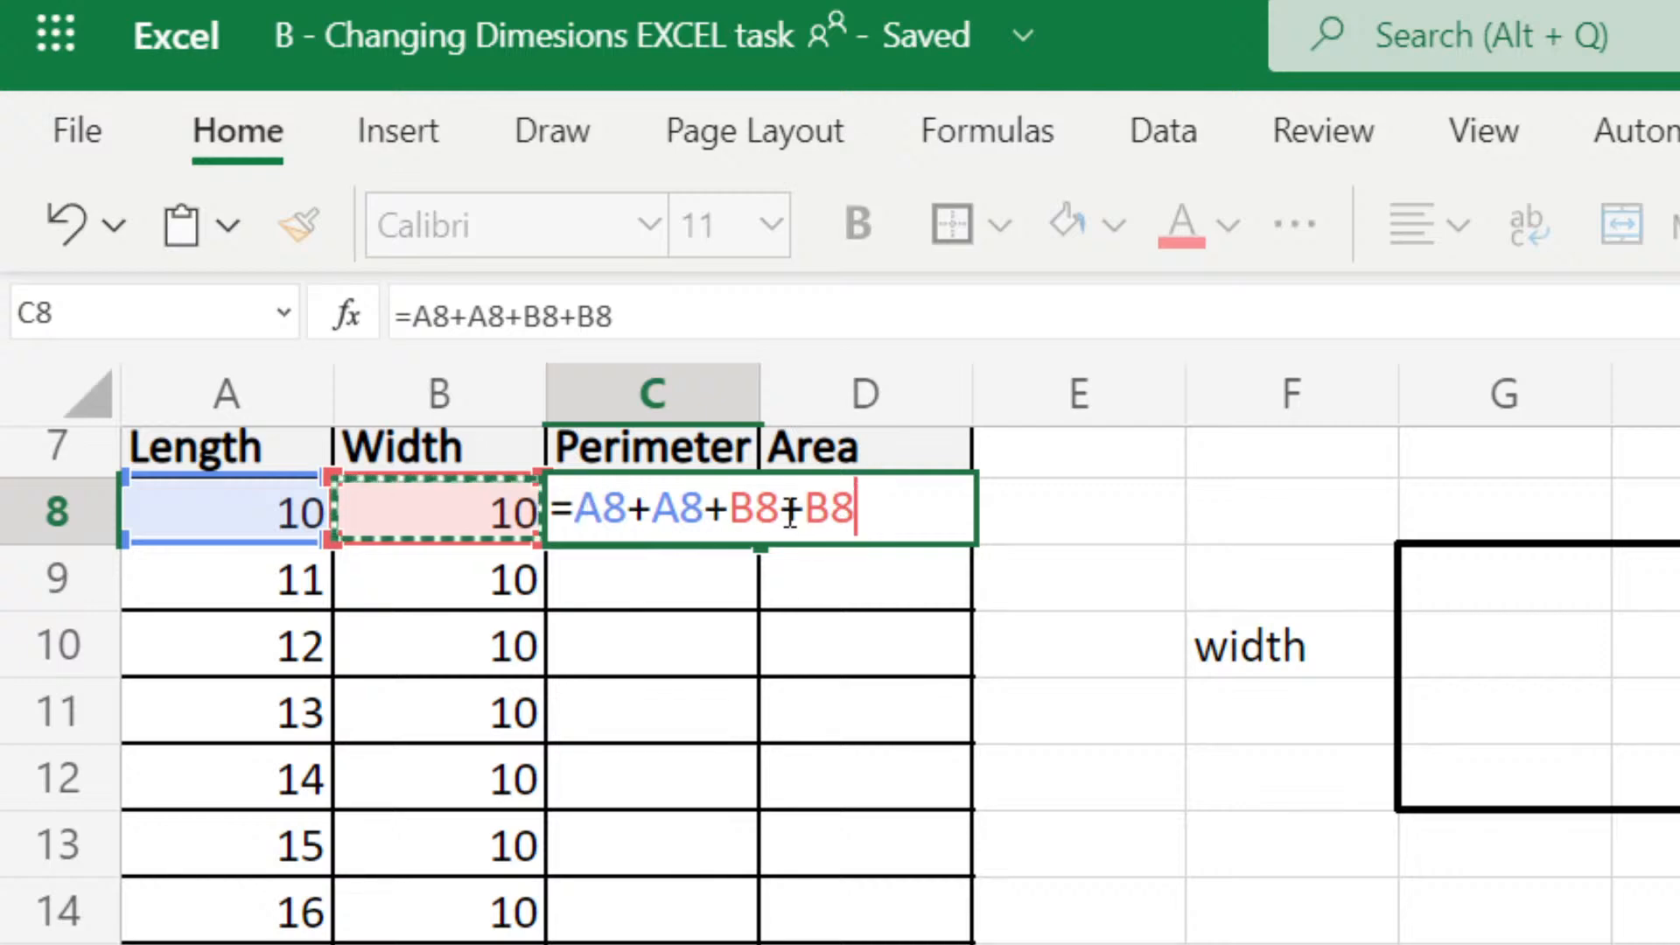
key(Return)
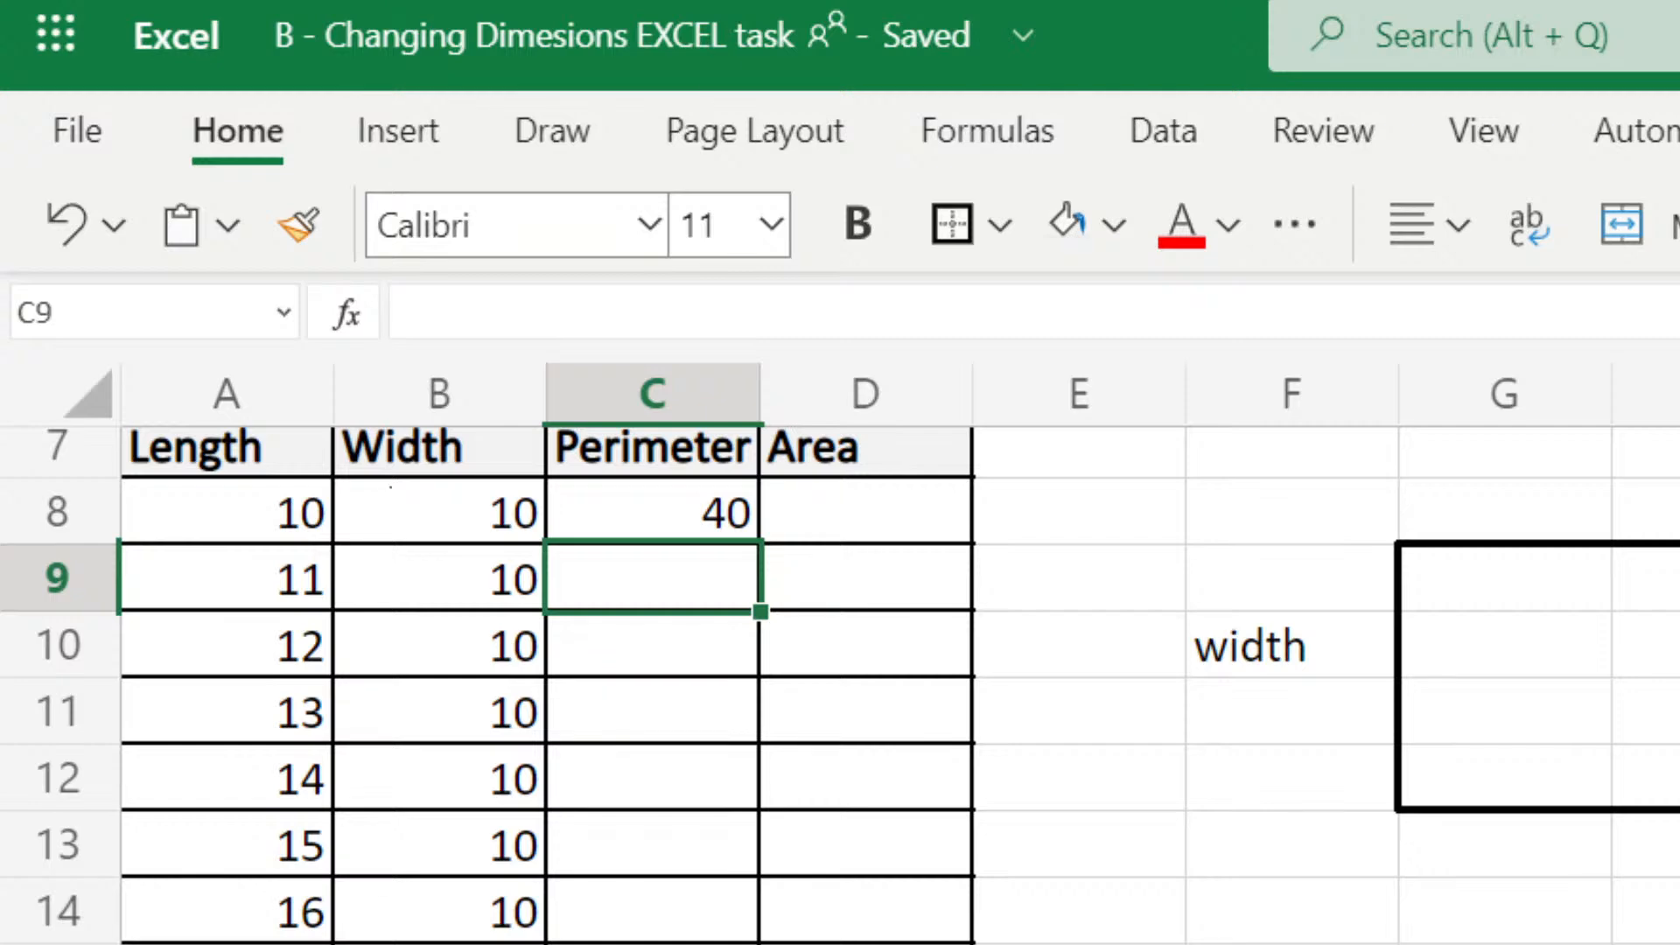
Step: Enter the area note "A=lxw" in cell F11, below the width label
click(1286, 735)
text(A)
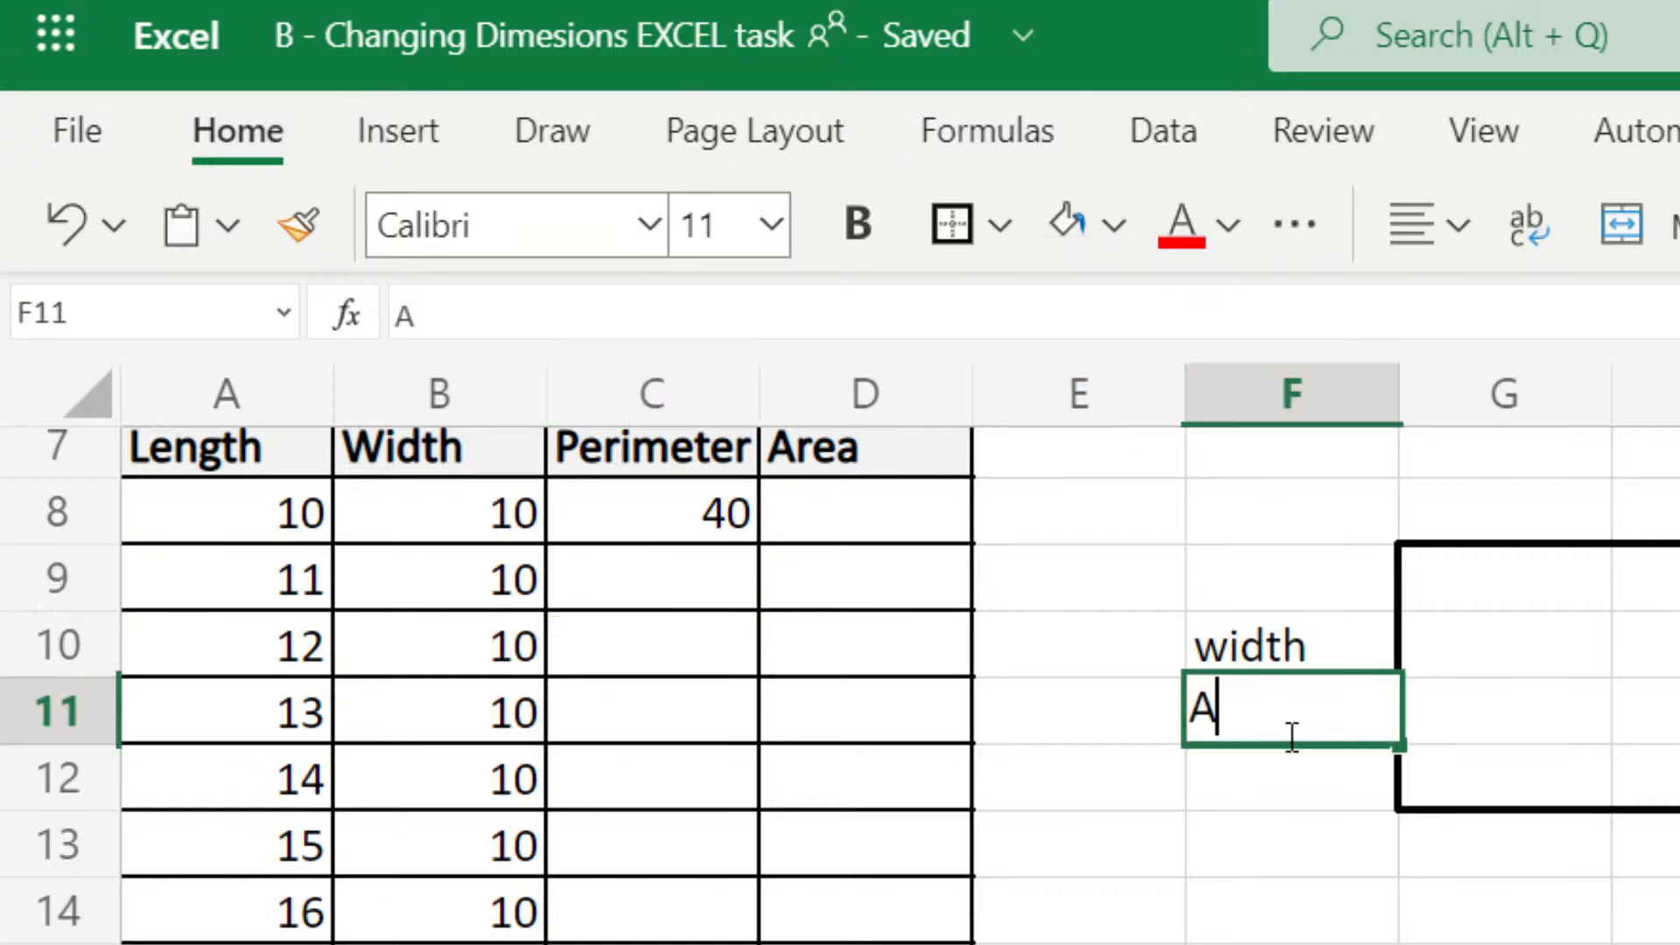
text(=lxw)
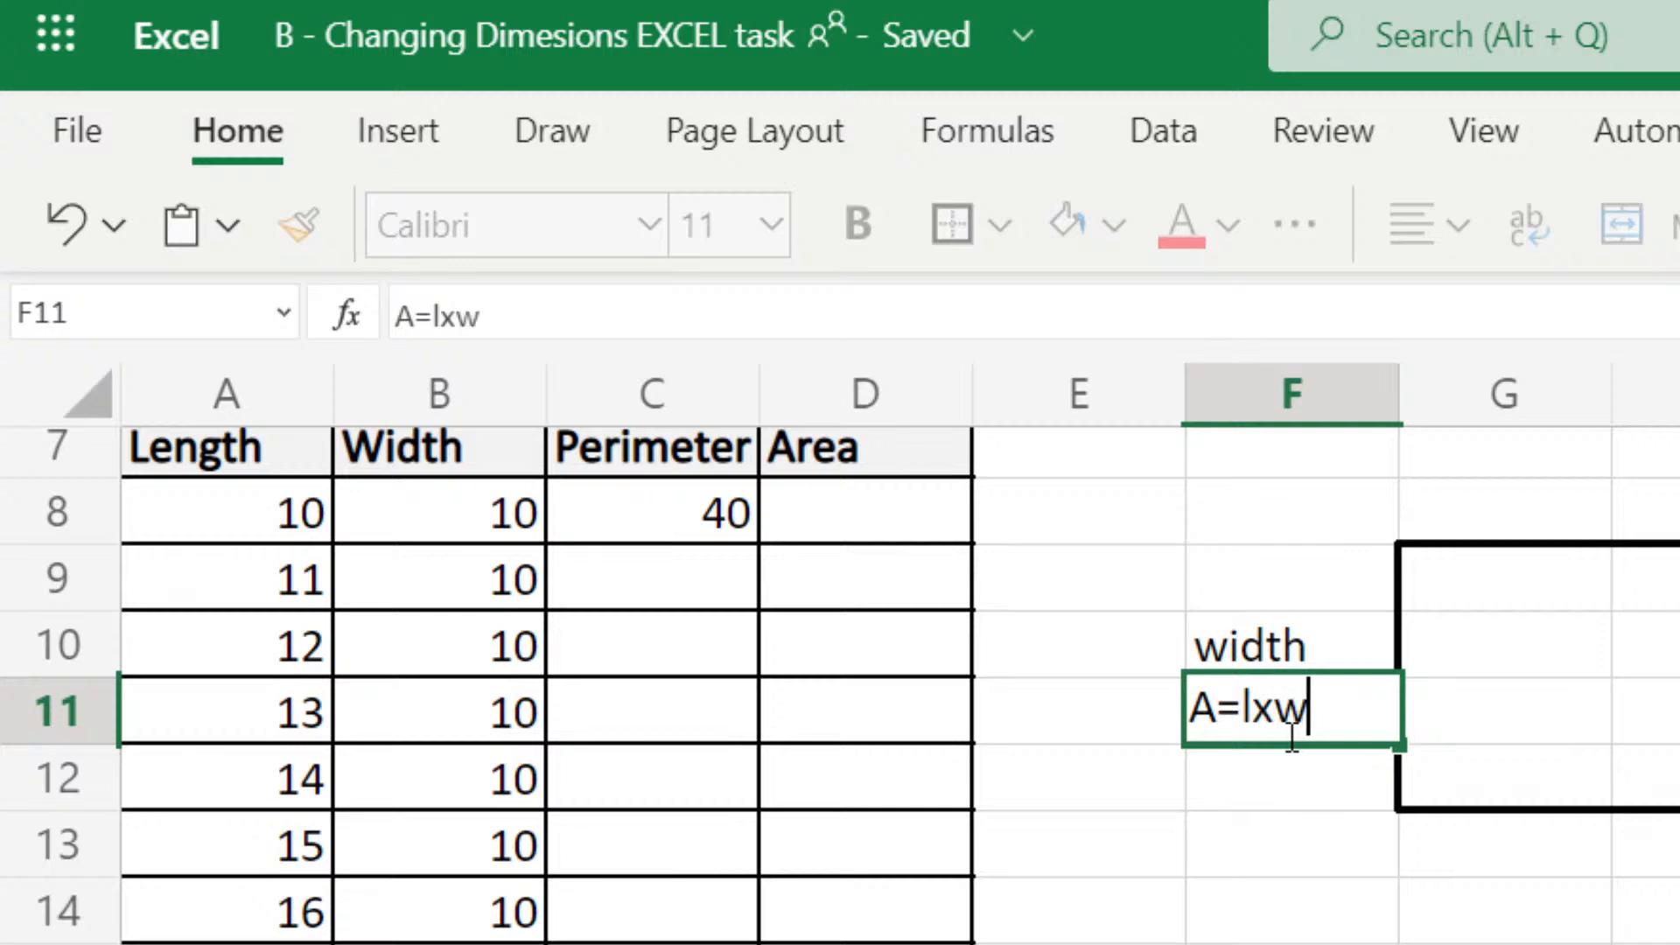
key(Return)
Step: Enter the area formula =A8*B8 in cell D8, multiplying length by width
click(866, 504)
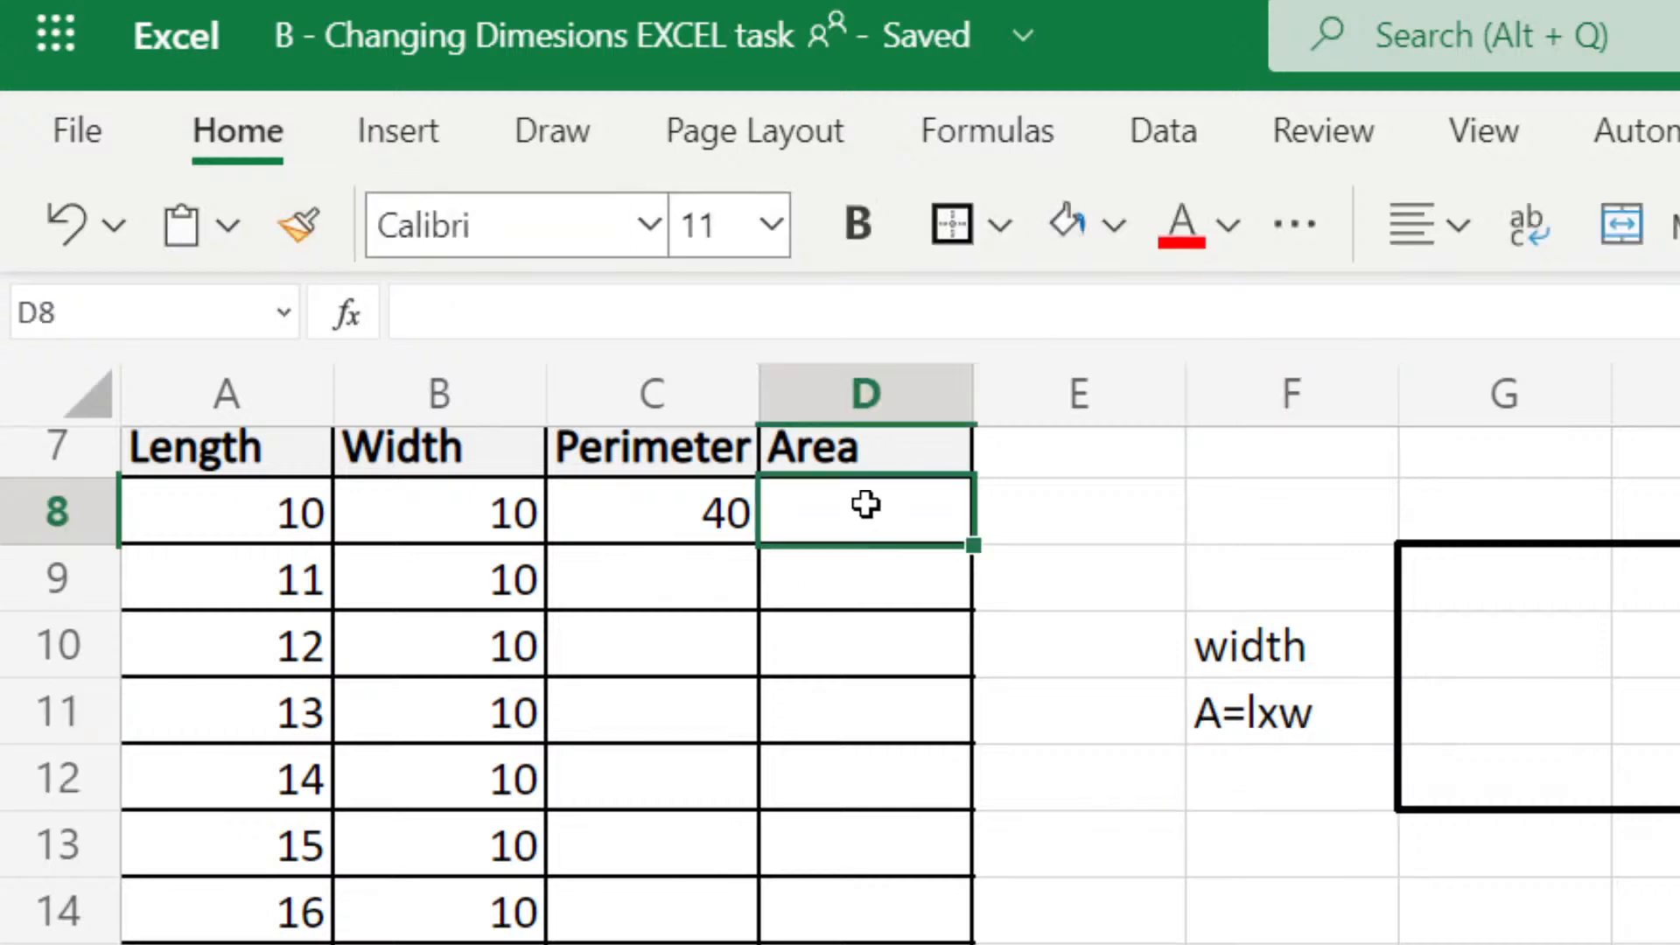
text(=)
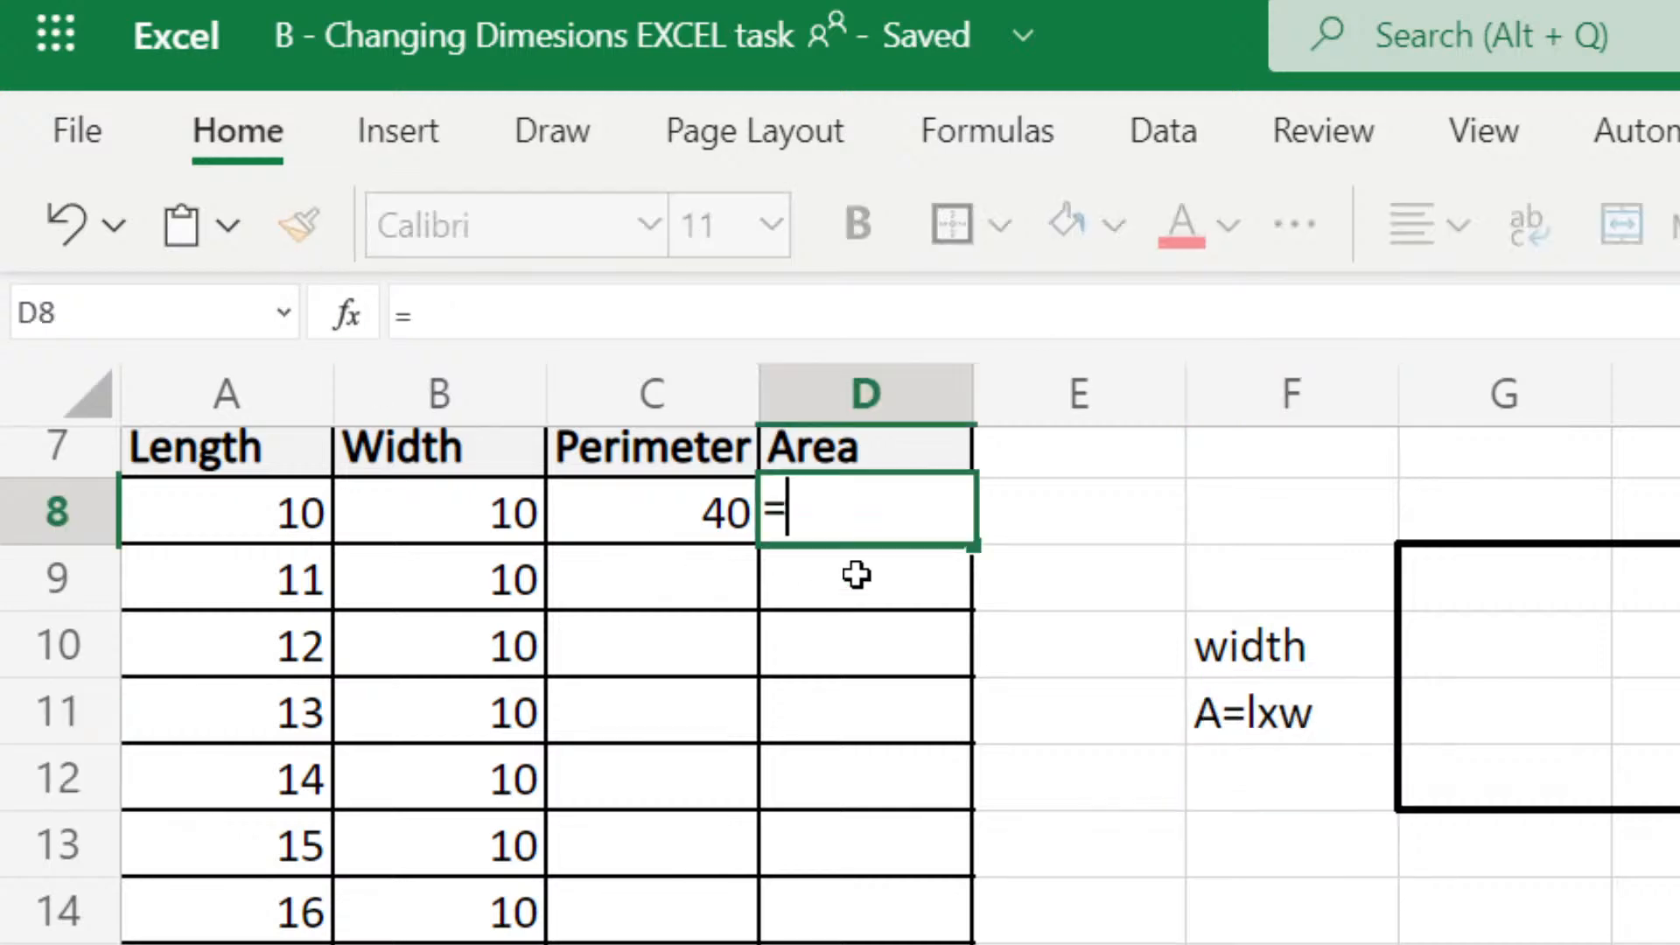
click(199, 536)
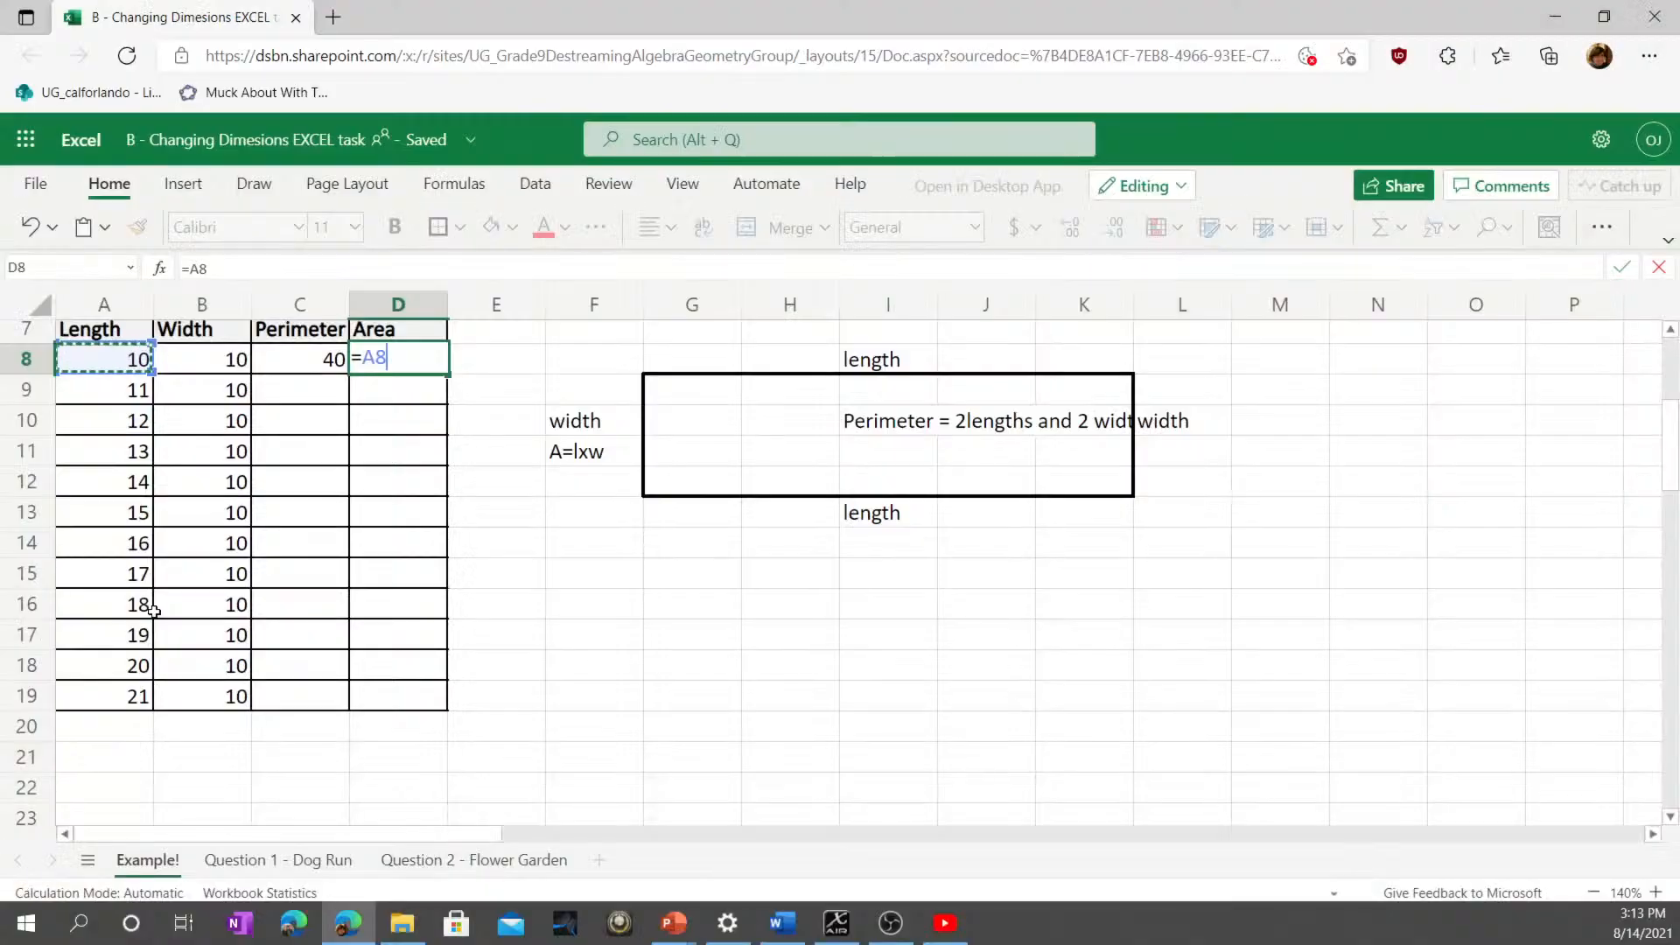
text(*)
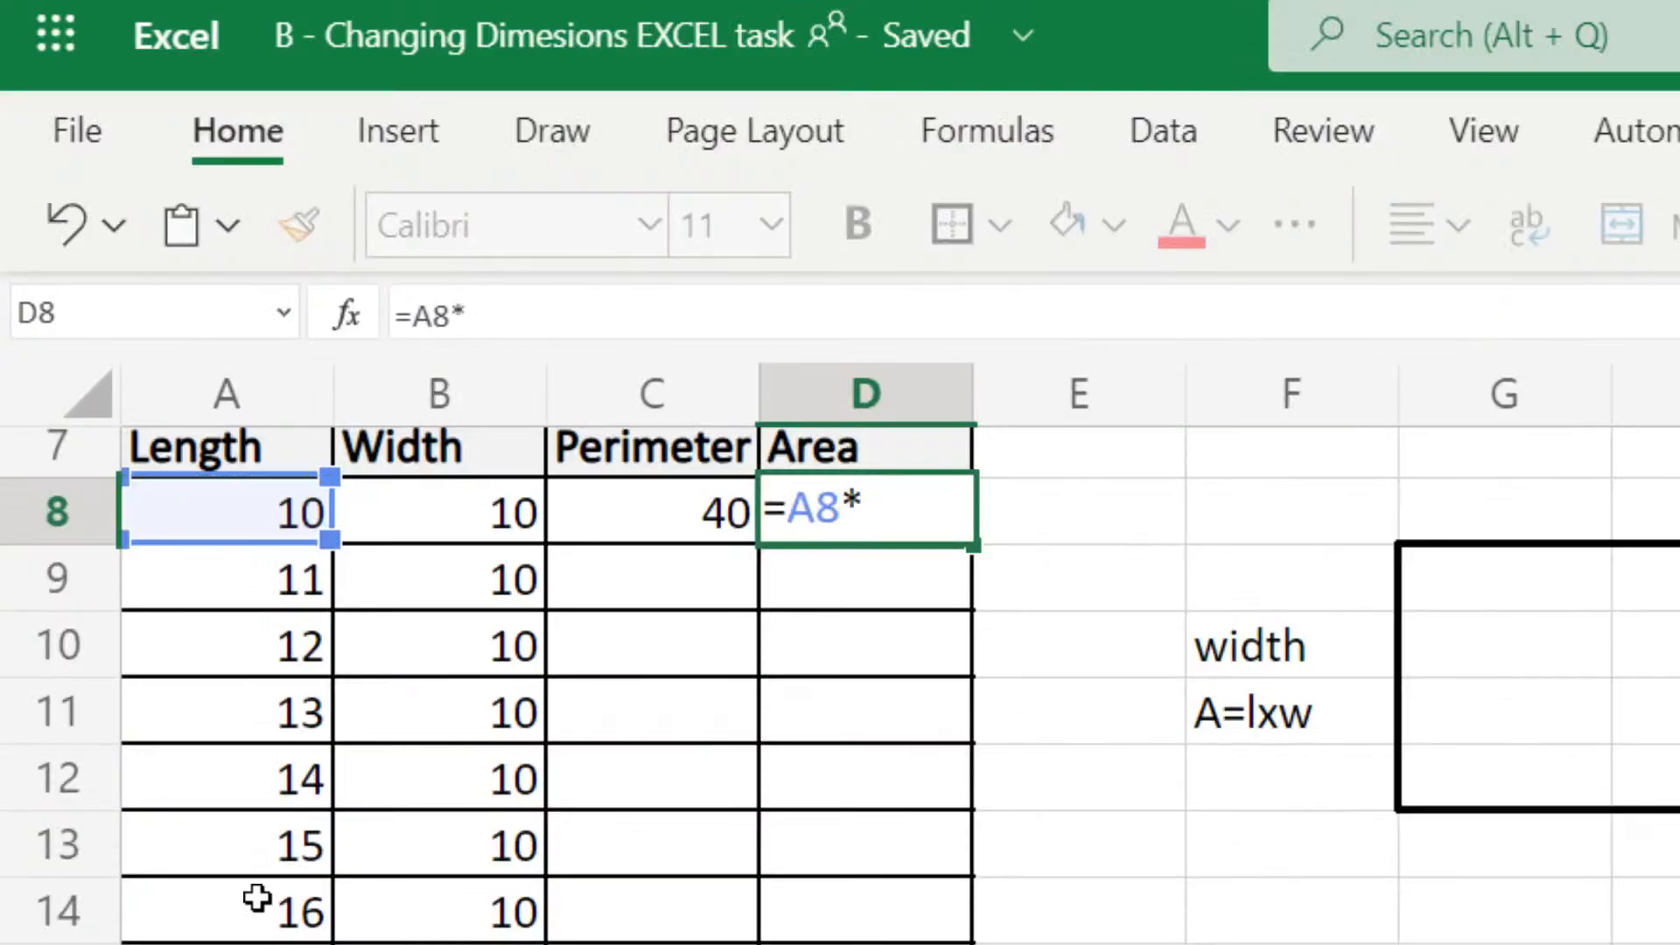
click(473, 487)
key(Return)
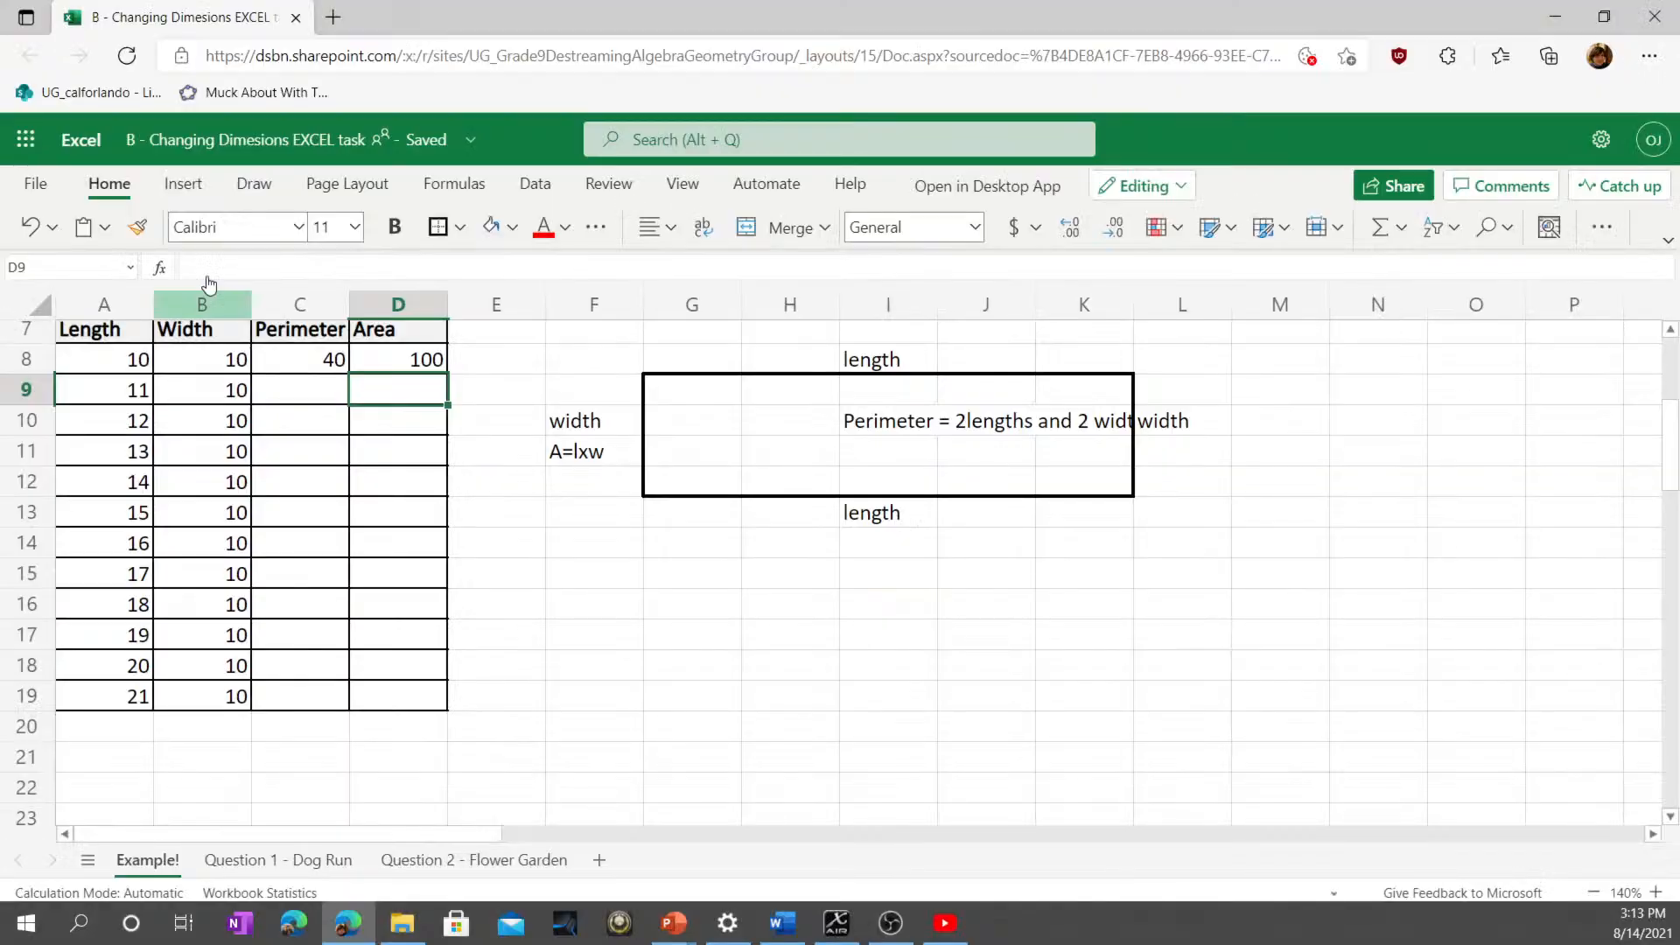
Step: Fill the perimeter formula from C8 down through C19 to cover every length in the table
click(652, 512)
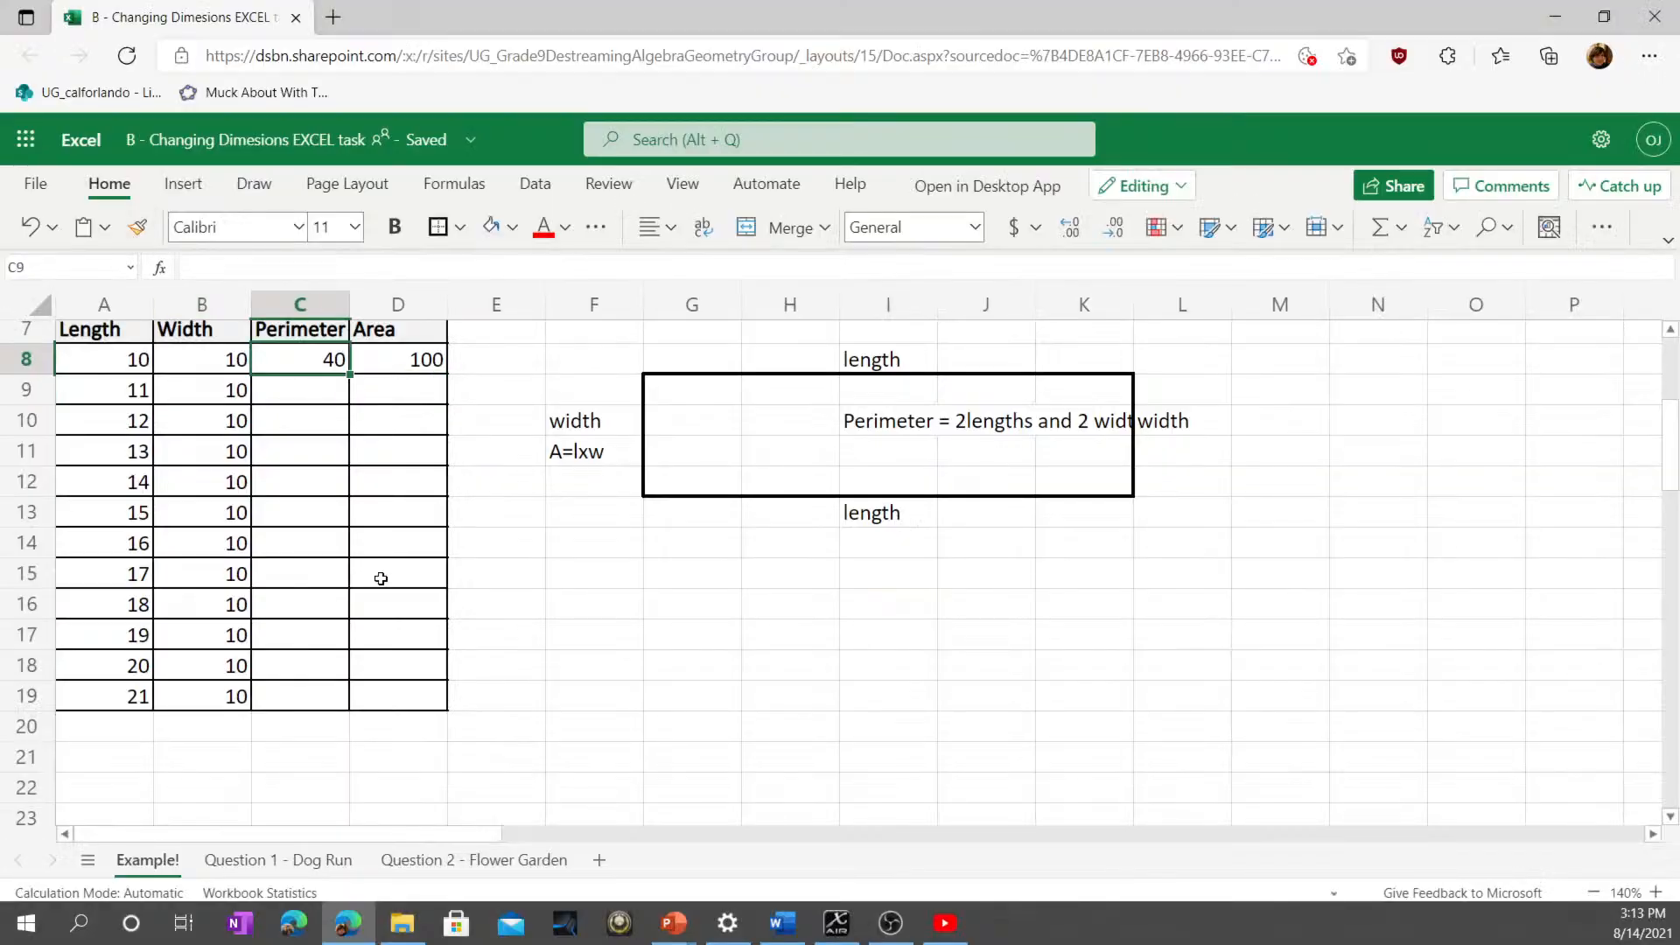
key(Down)
key(Down)
key(Down)
key(Down)
key(Down)
key(Up)
key(Up)
key(Up)
key(Up)
key(Up)
drag(347, 374, 335, 692)
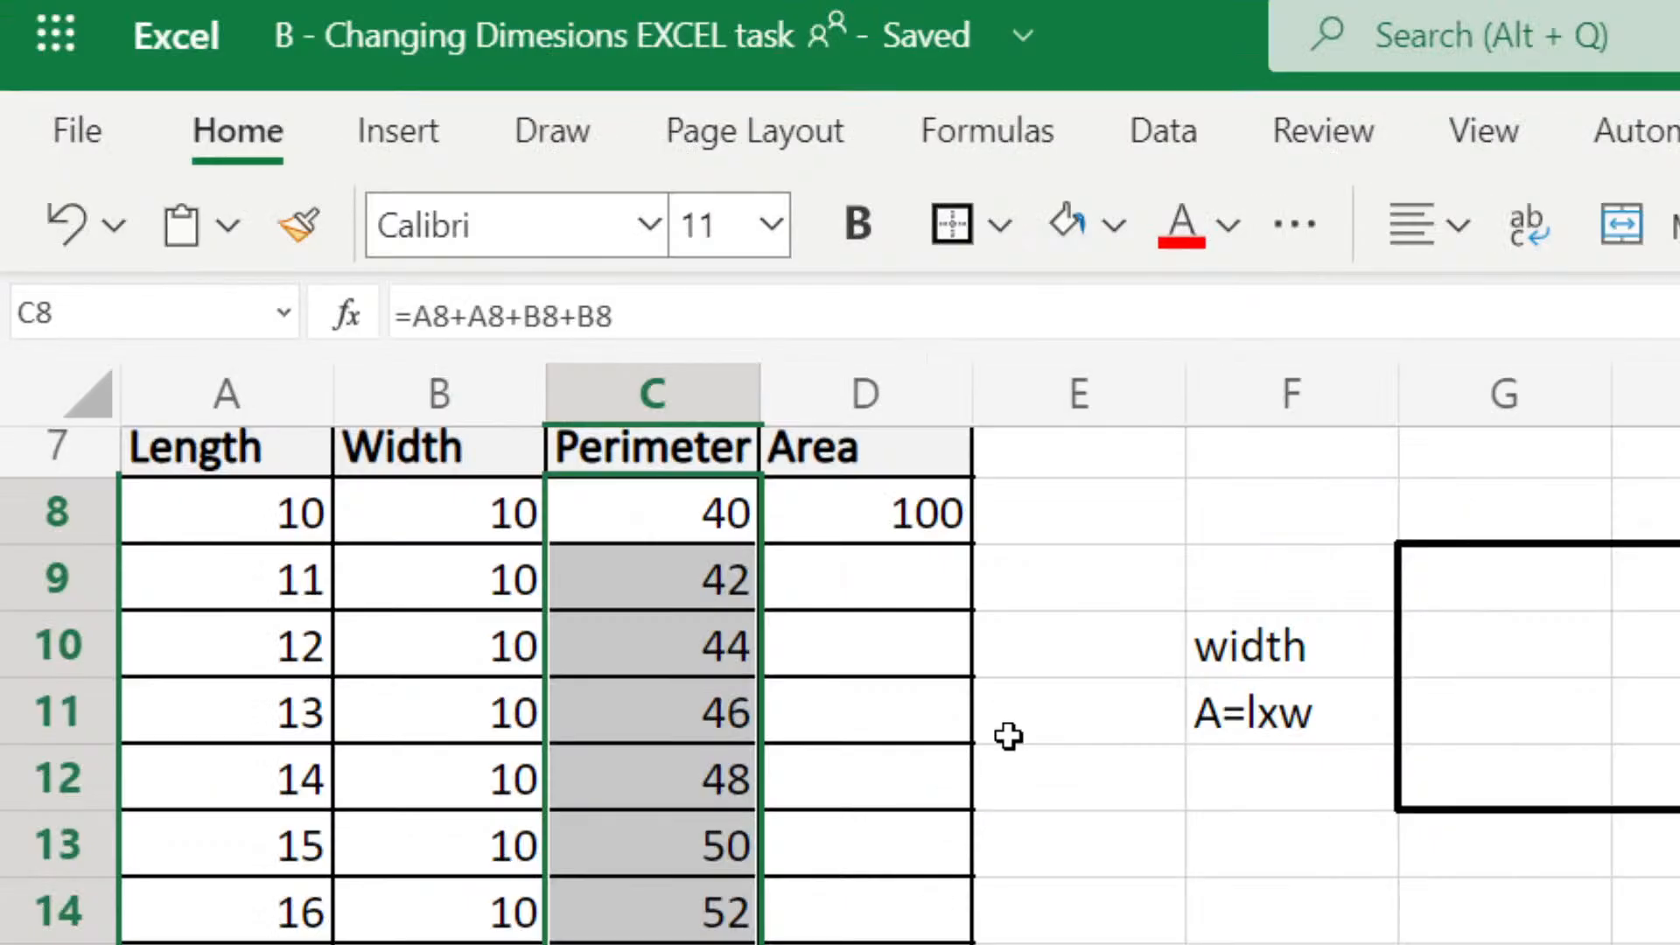
Step: Fill the area formula from D8 down through D19, the table's last row
click(878, 553)
click(925, 517)
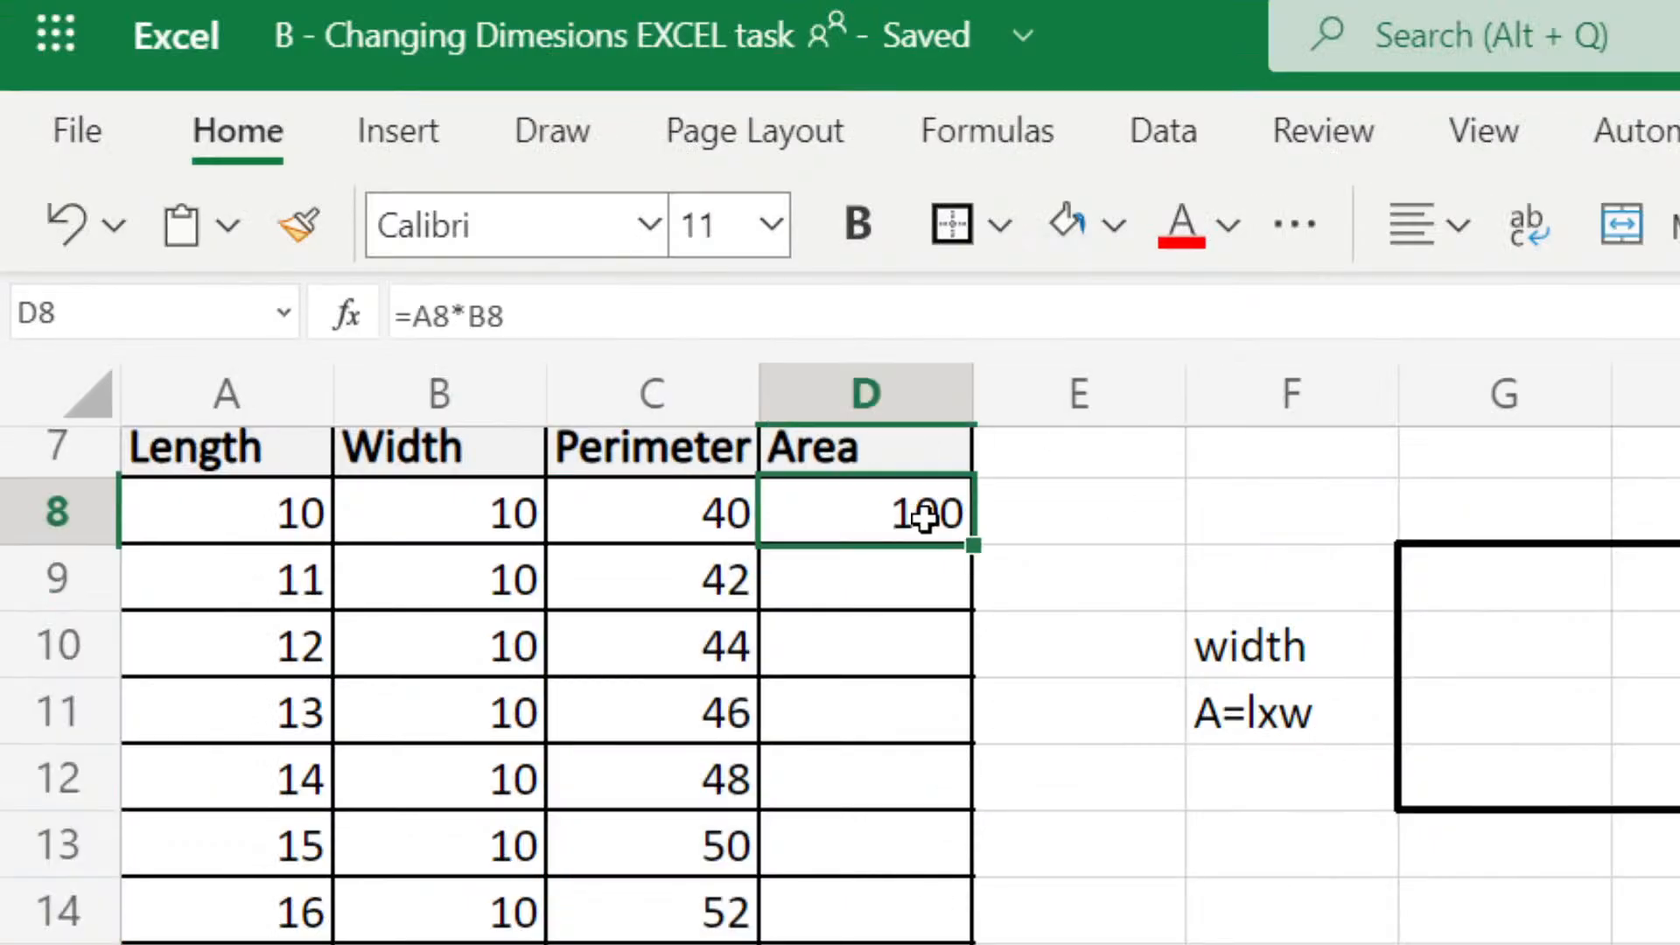
drag(973, 544, 955, 770)
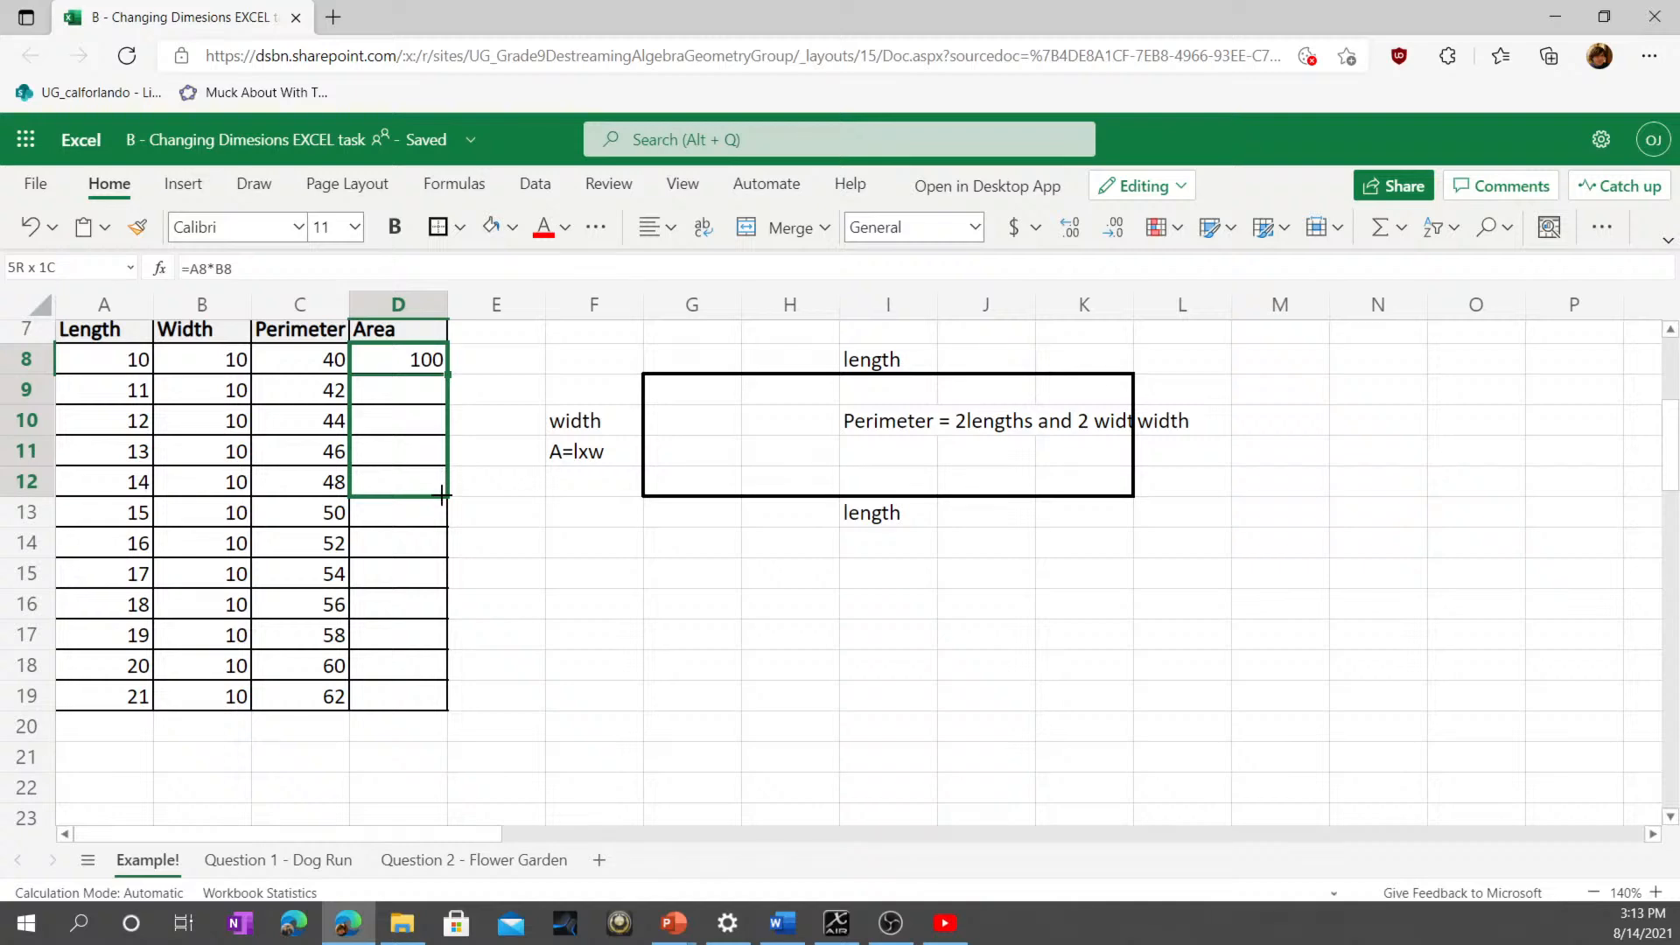
drag(442, 495, 418, 682)
click(461, 571)
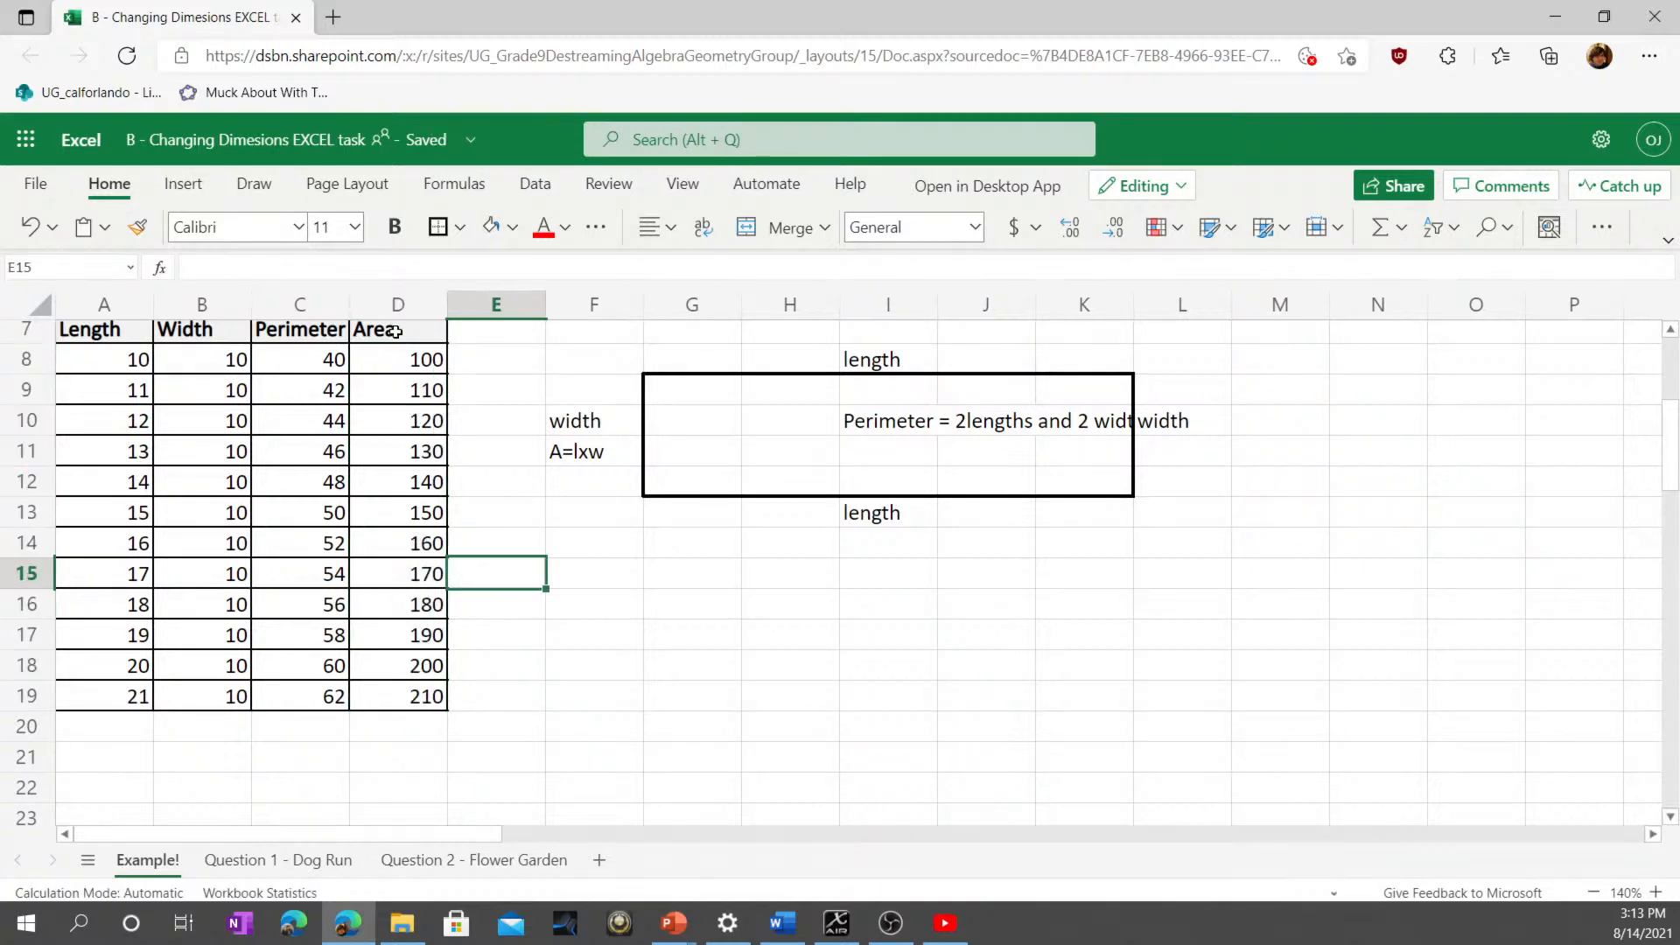
Step: Review the completed example table, checking the perimeter formula in C8 and the length formula in A10
scroll(394, 484, up, 5)
scroll(391, 484, down, 2)
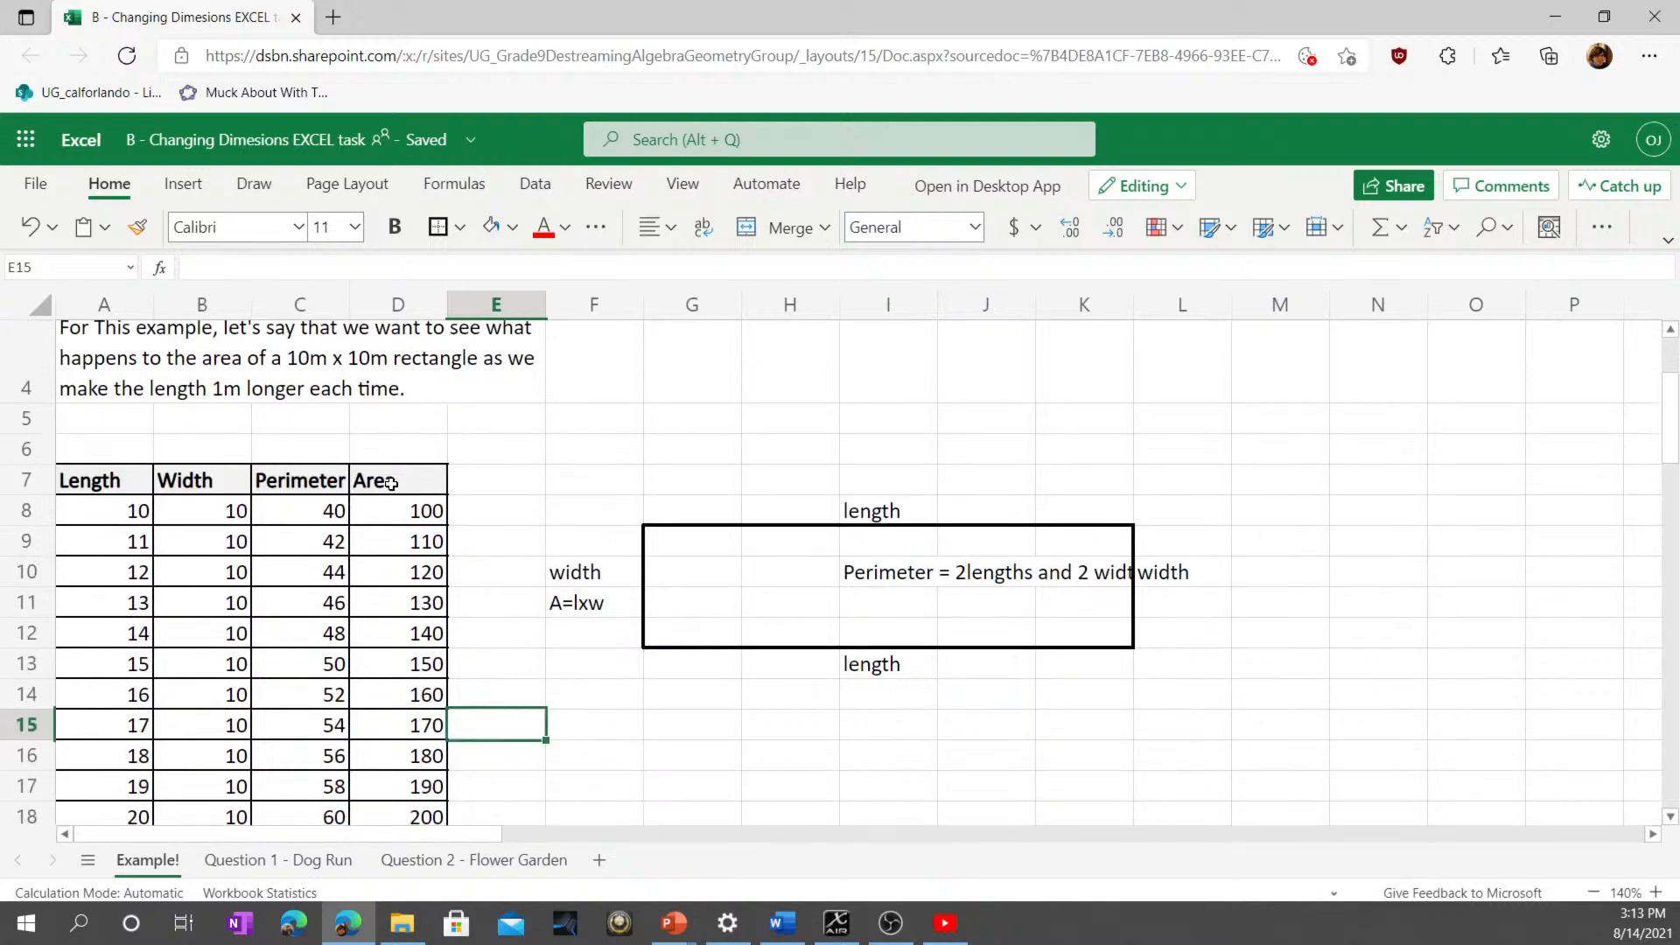
scroll(397, 520, down, 3)
scroll(383, 521, up, 2)
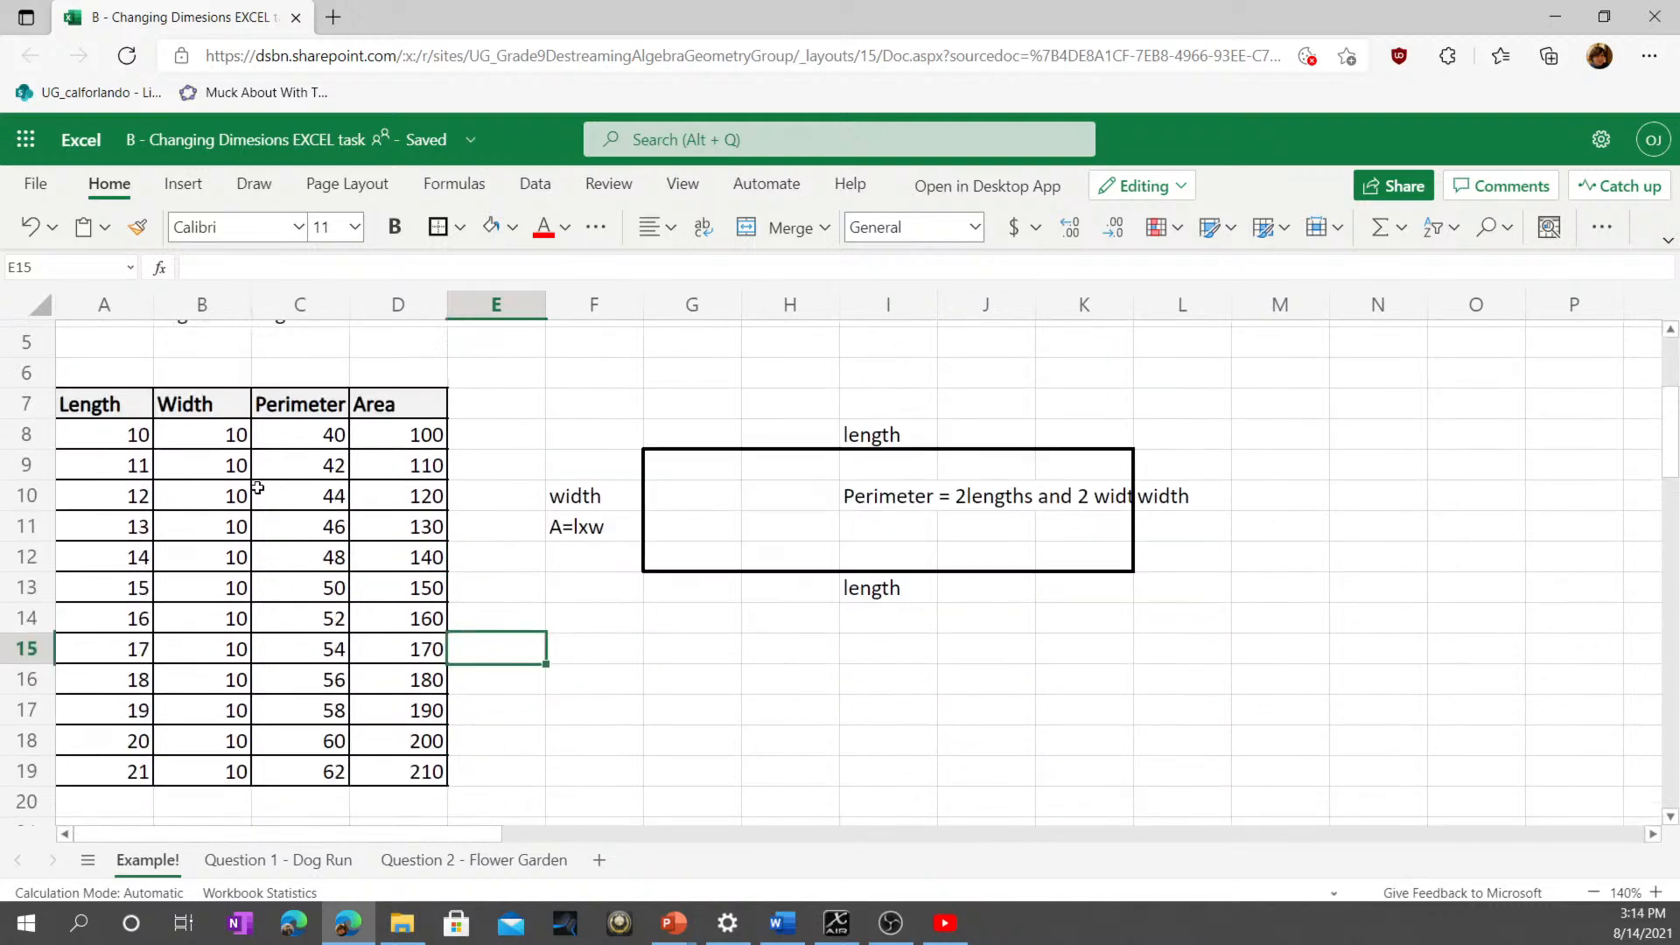
click(322, 439)
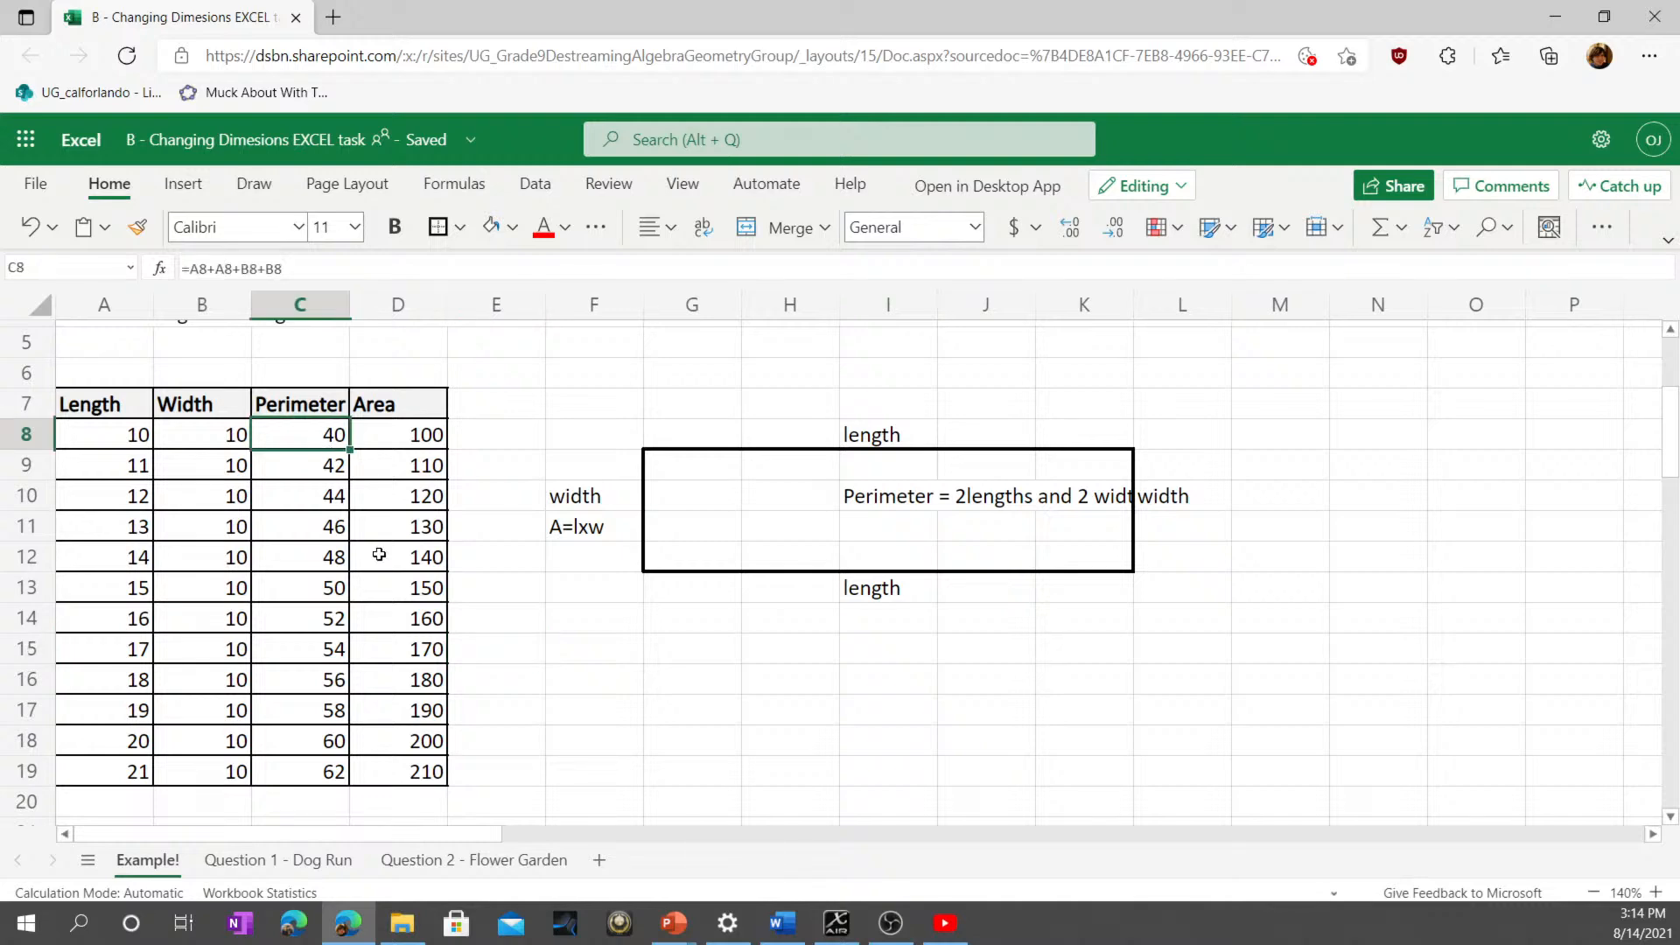
key(Down)
key(Down)
key(Left)
key(Left)
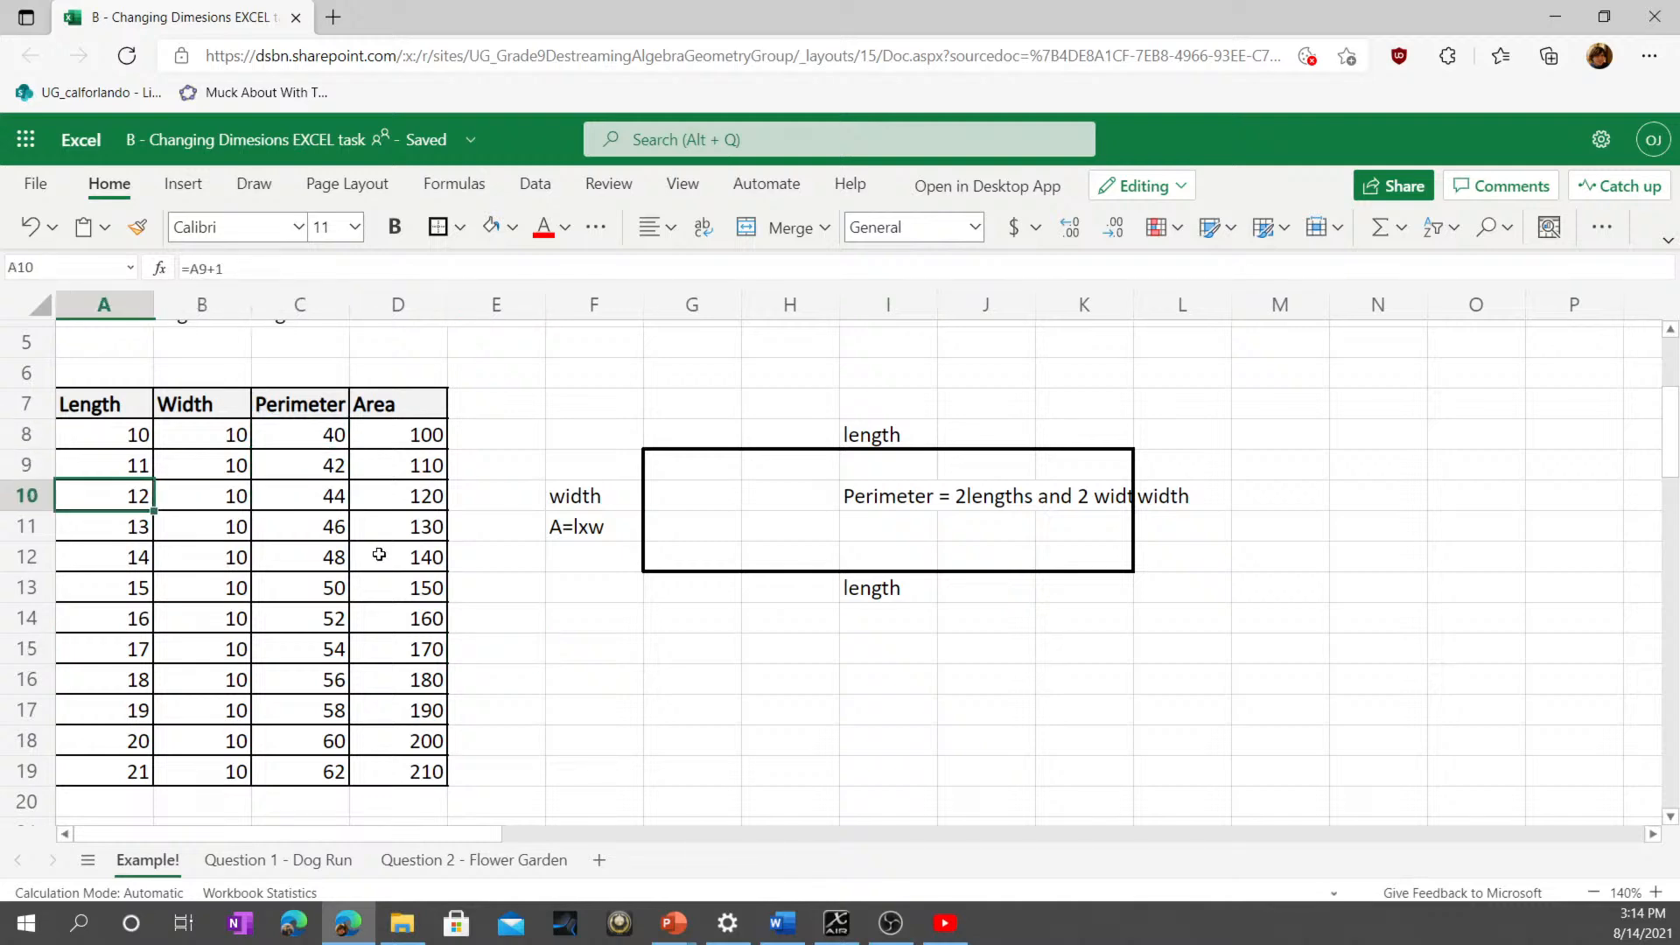